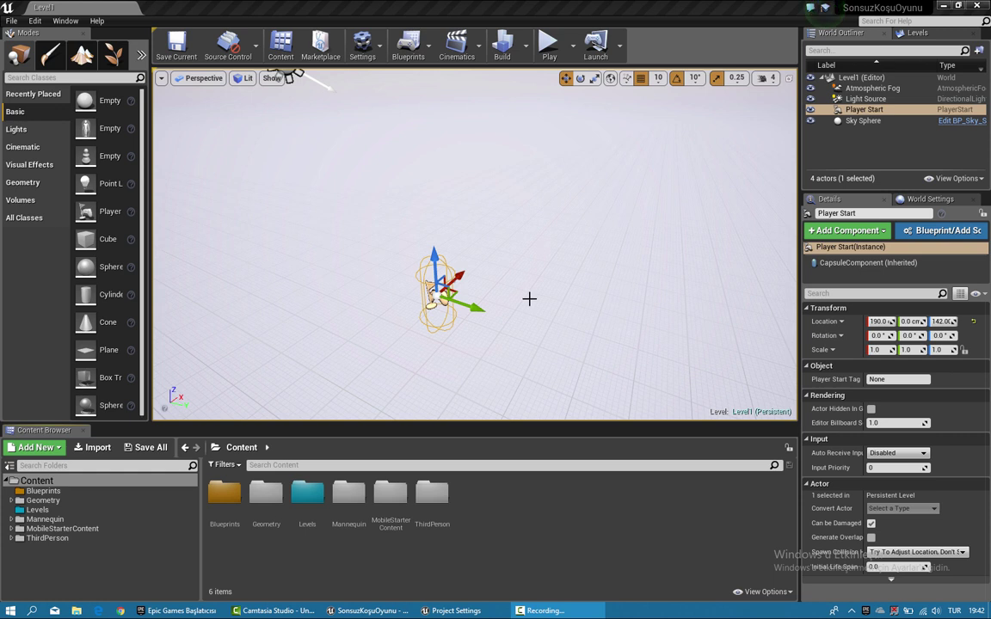
# Step: Orbit and zoom the level viewport around the Player Start
pyautogui.moveTo(537, 305); pyautogui.dragTo(533, 308, button='right')
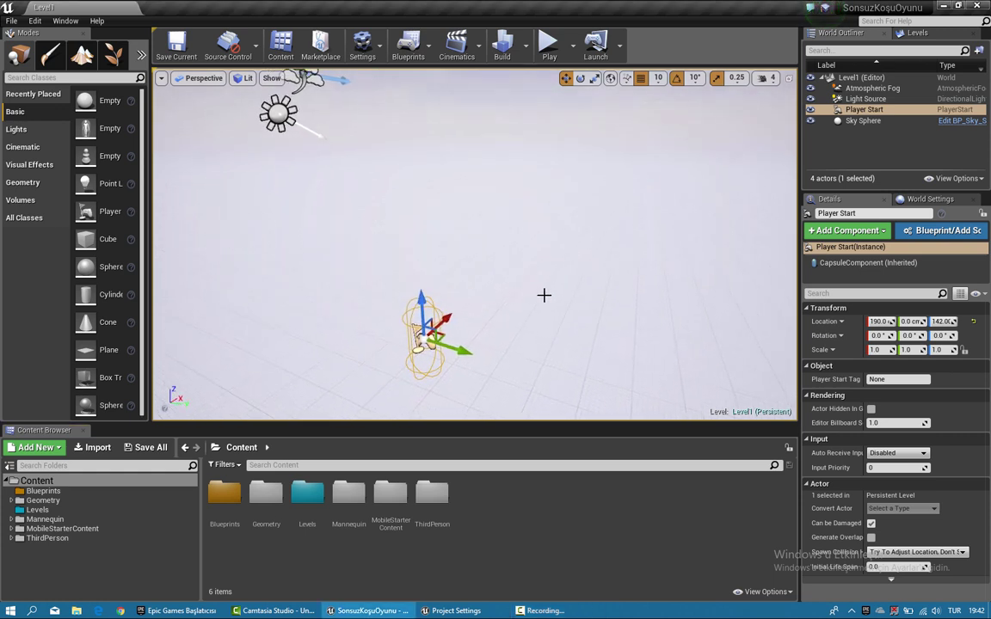
pyautogui.scroll(6, 533, 308)
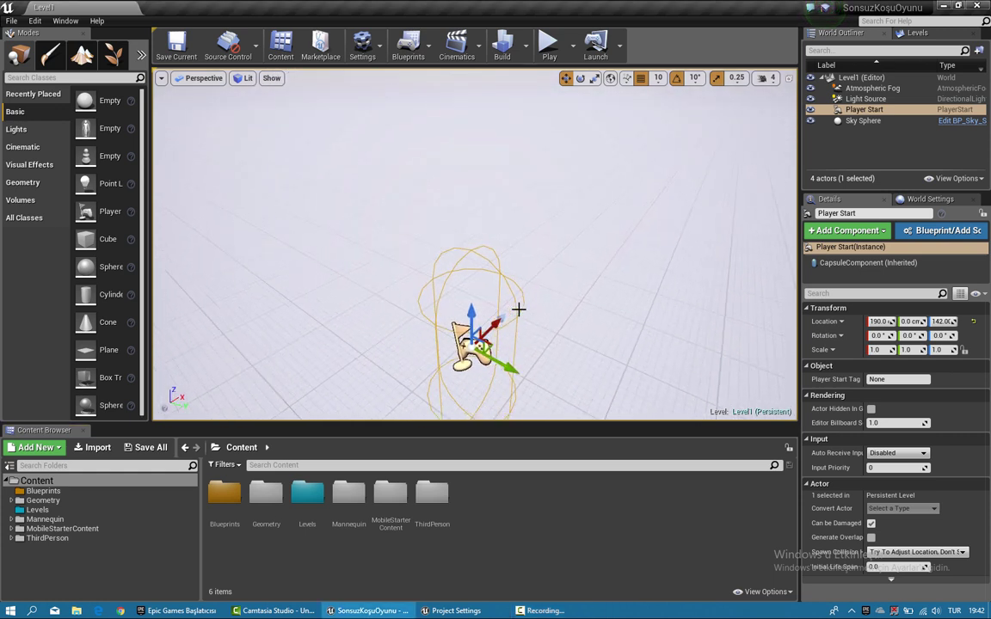
pyautogui.moveTo(519, 315); pyautogui.dragTo(520, 317, button='right')
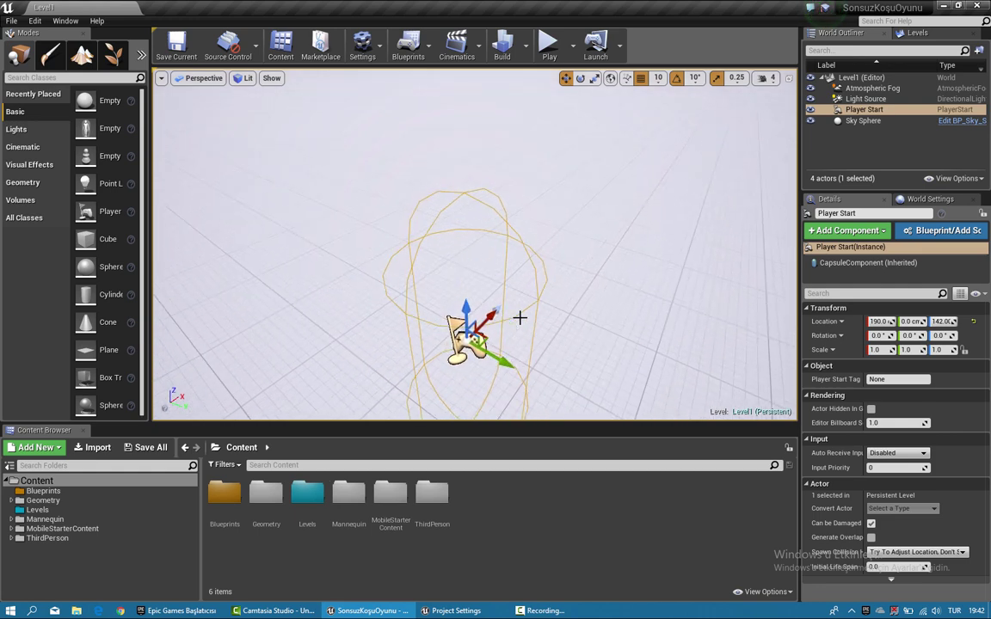
pyautogui.scroll(-3, 519, 318)
pyautogui.moveTo(519, 317); pyautogui.dragTo(526, 308, button='right')
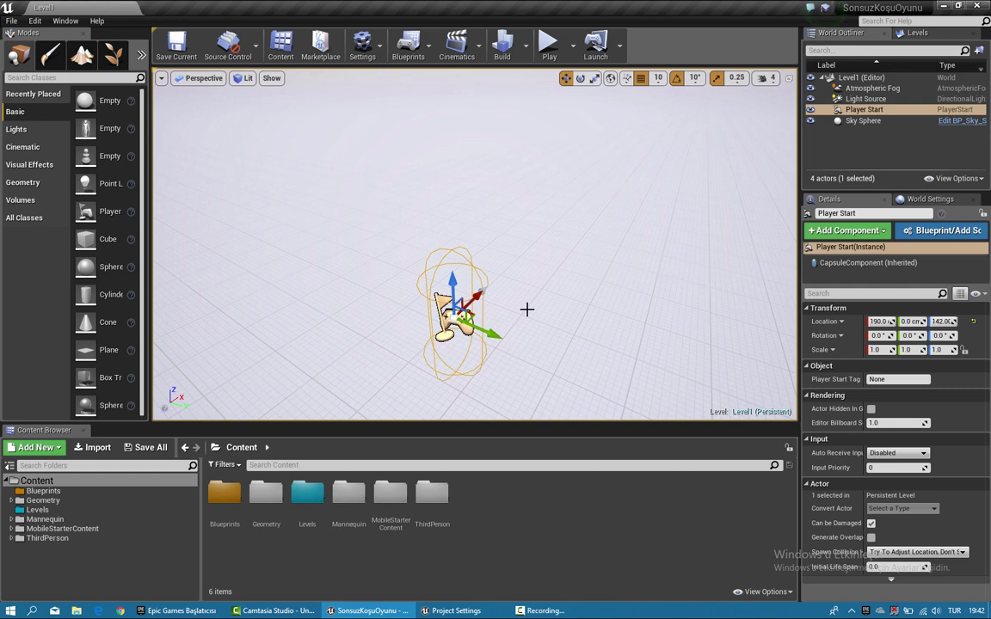
pyautogui.moveTo(437, 254)
pyautogui.mouseDown(button='right')
pyautogui.moveTo(472, 258)
pyautogui.moveTo(460, 270)
pyautogui.mouseUp(button='right')
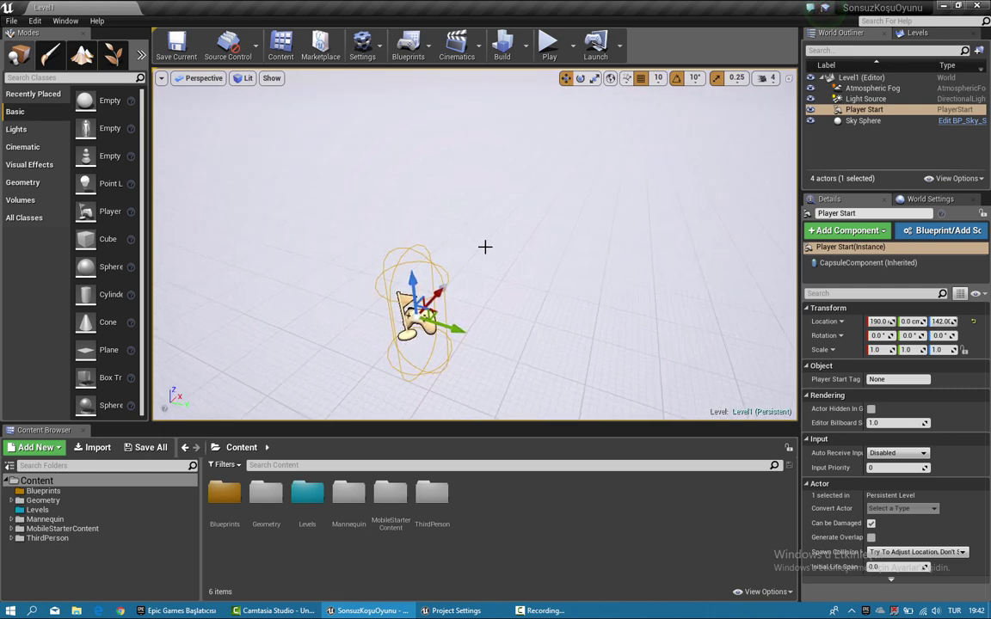
pyautogui.scroll(-2, 460, 270)
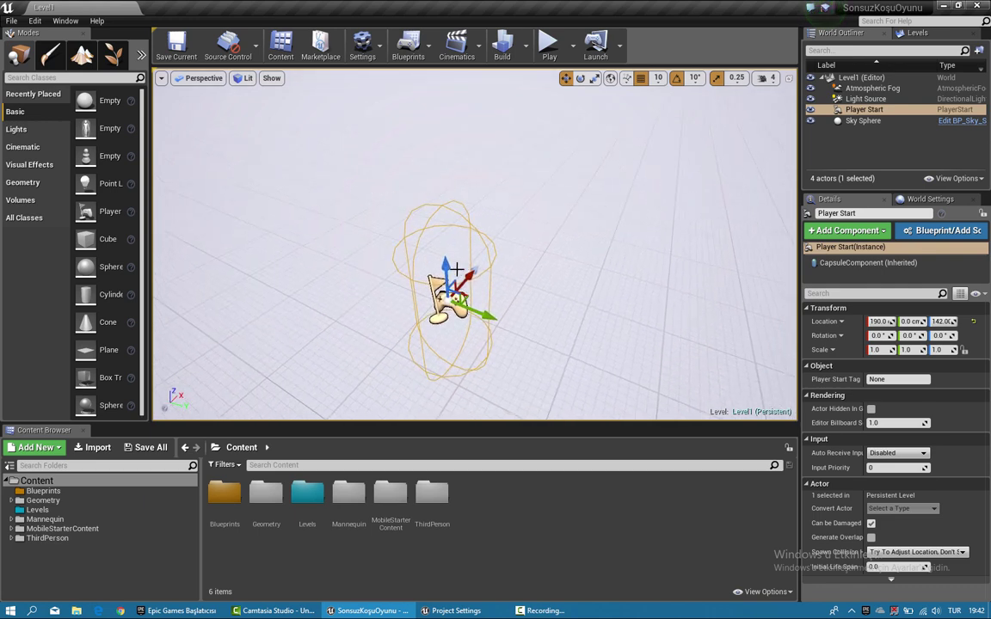
pyautogui.scroll(-2, 499, 233)
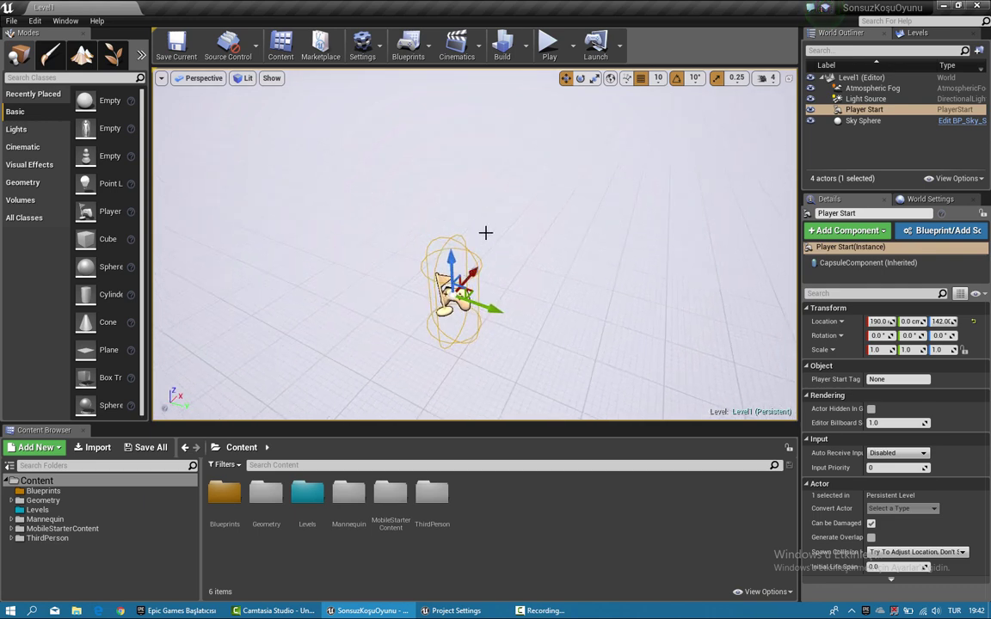
pyautogui.scroll(-2, 485, 232)
pyautogui.scroll(-1, 487, 228)
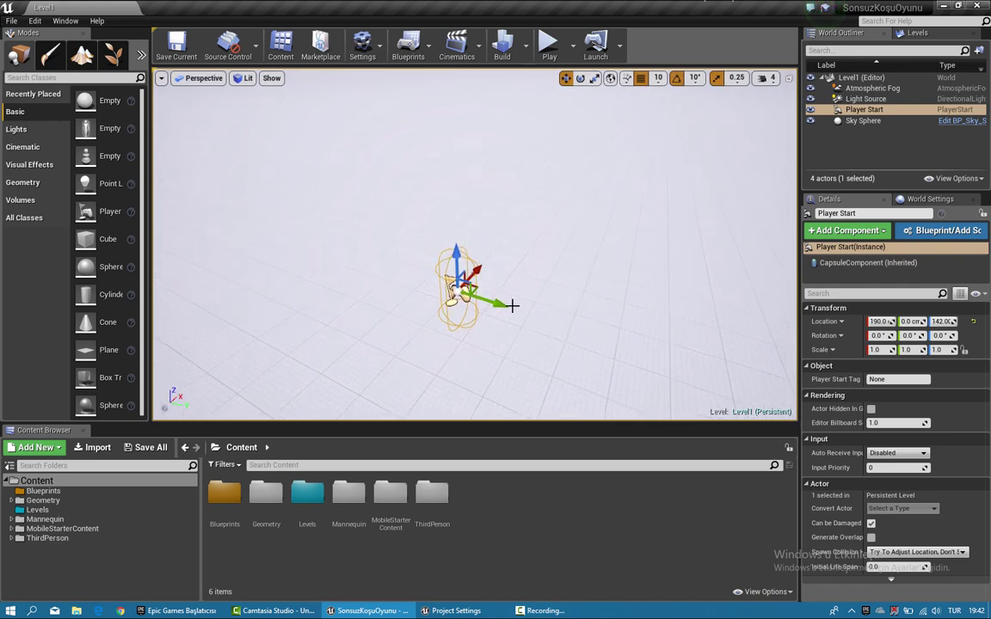
pyautogui.moveTo(512, 305)
pyautogui.mouseDown(button='right')
pyautogui.moveTo(491, 270)
pyautogui.moveTo(500, 283)
pyautogui.moveTo(487, 292)
pyautogui.mouseUp(button='right')
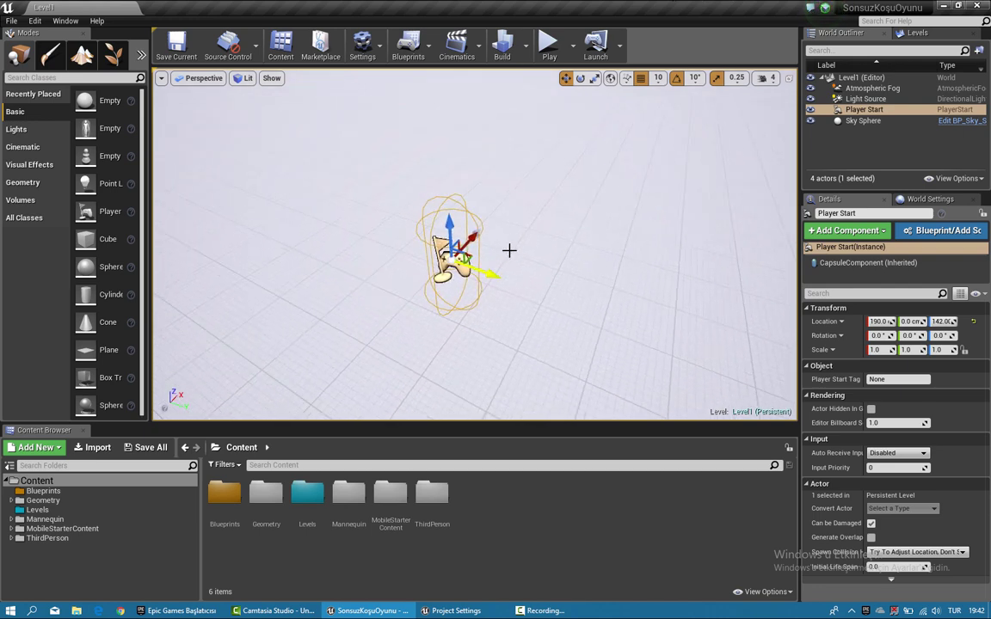
pyautogui.moveTo(509, 251)
pyautogui.mouseDown(button='right')
pyautogui.moveTo(513, 221)
pyautogui.moveTo(503, 250)
pyautogui.mouseUp(button='right')
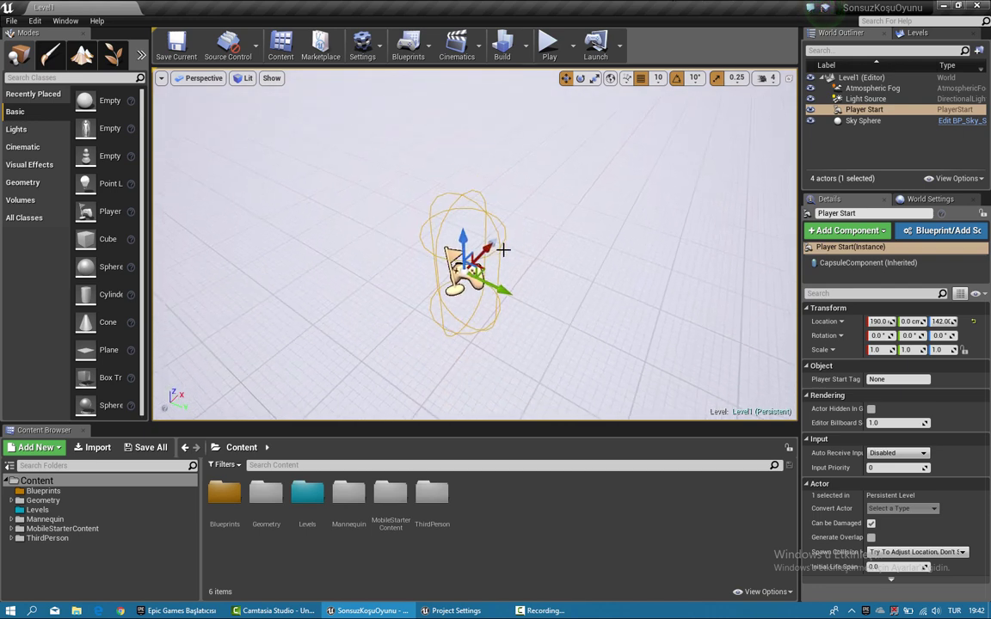
# Step: In Project Settings' Maps & Modes, review the Editor Startup Map choices and keep Level1
pyautogui.click(39, 21)
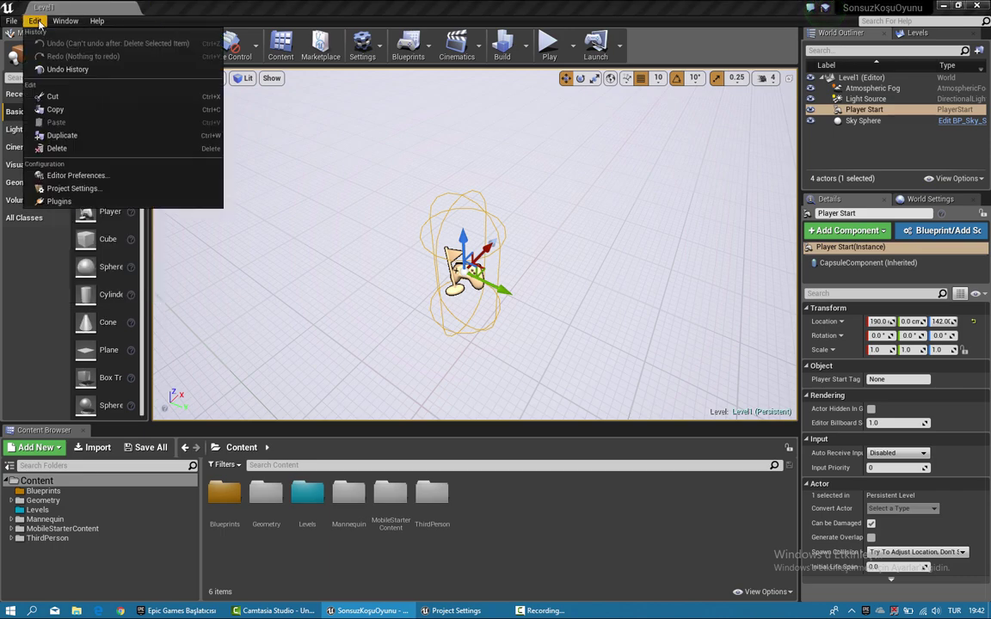
pyautogui.click(72, 188)
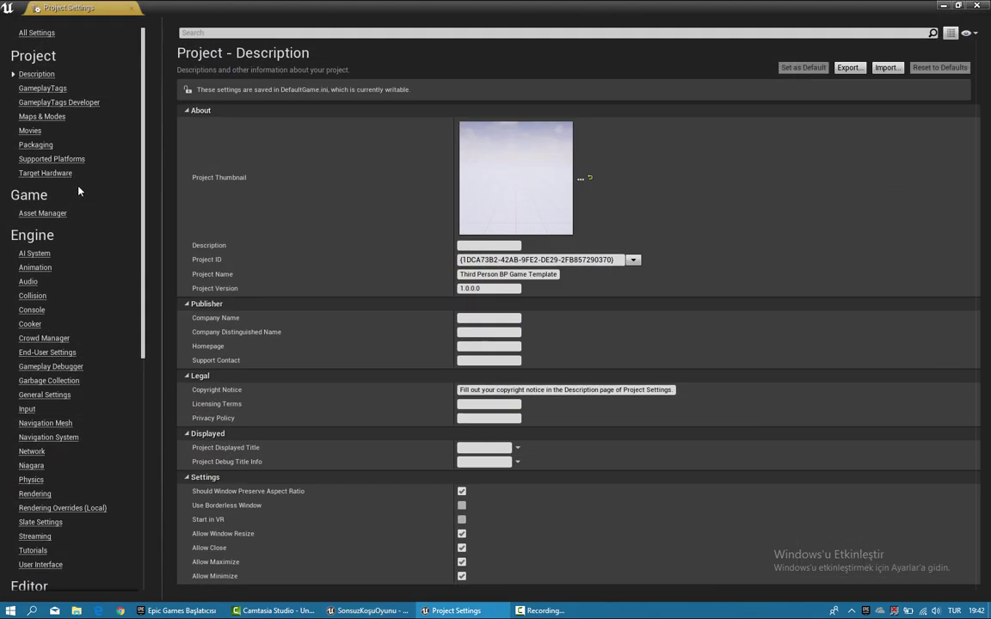
pyautogui.click(38, 117)
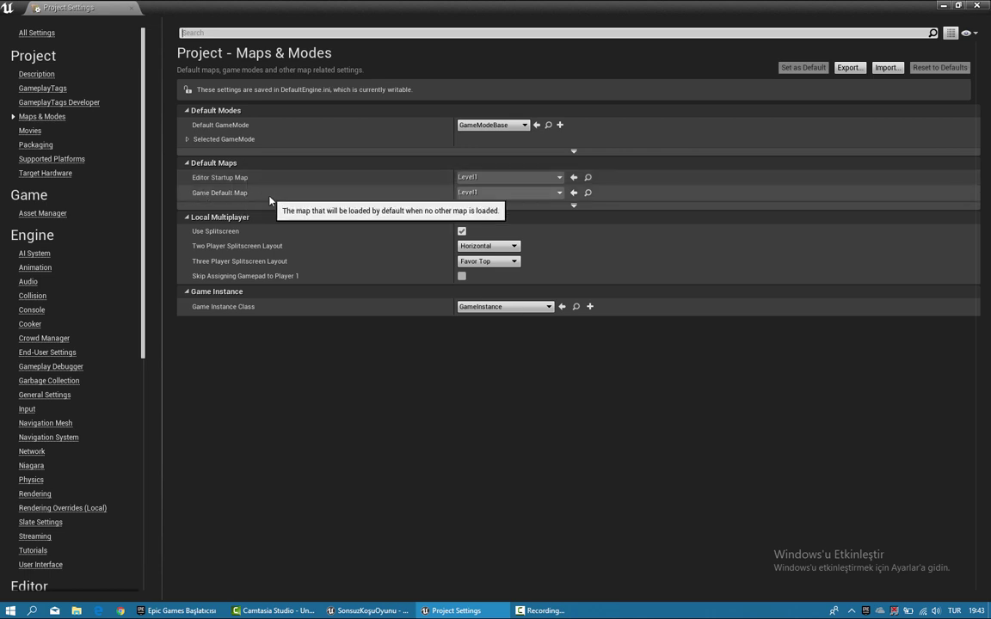
pyautogui.click(466, 180)
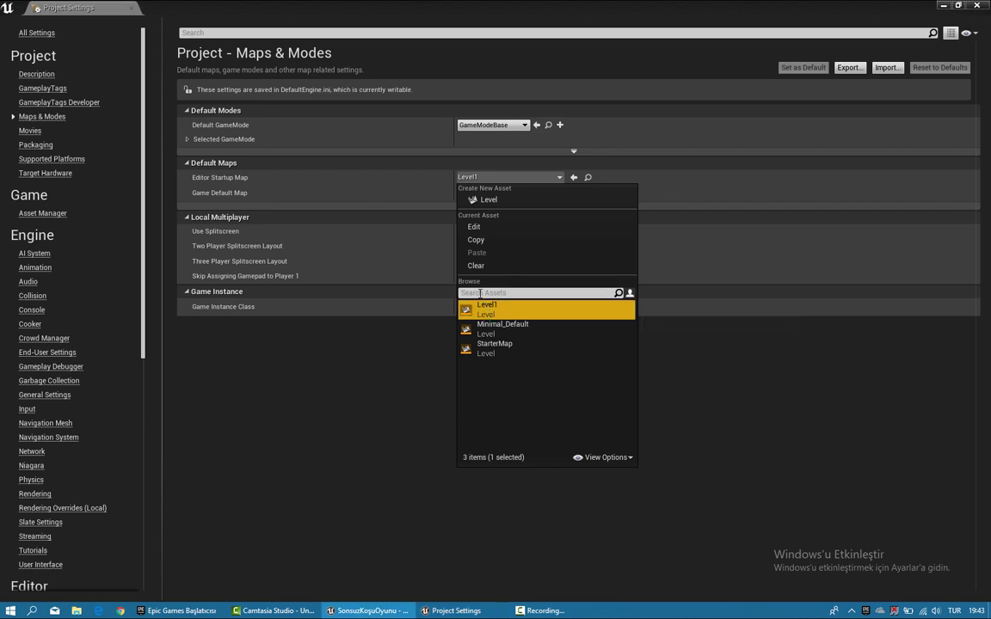
pyautogui.click(207, 159)
pyautogui.click(480, 178)
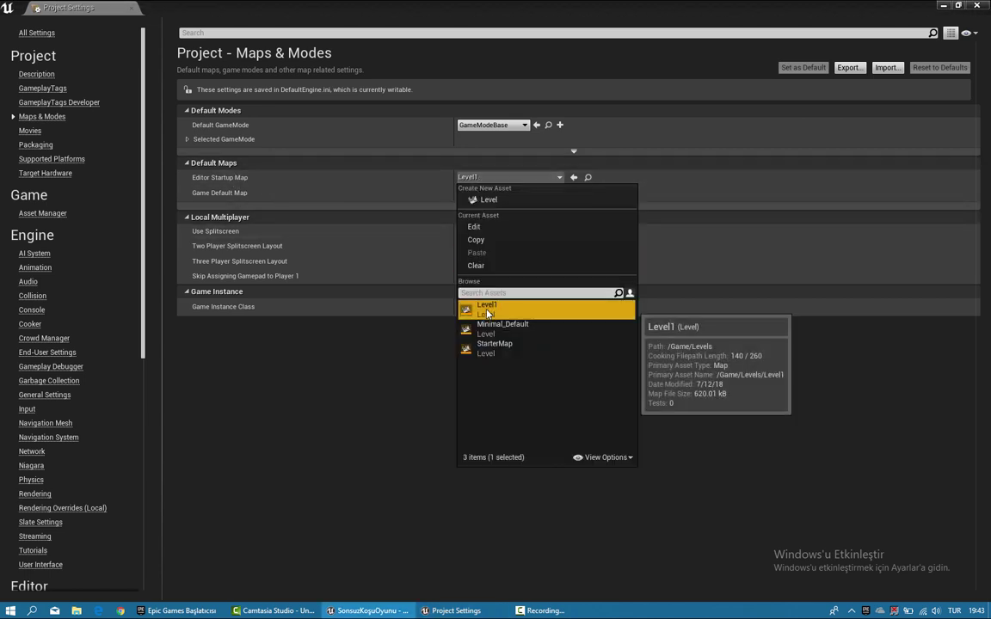
pyautogui.click(259, 178)
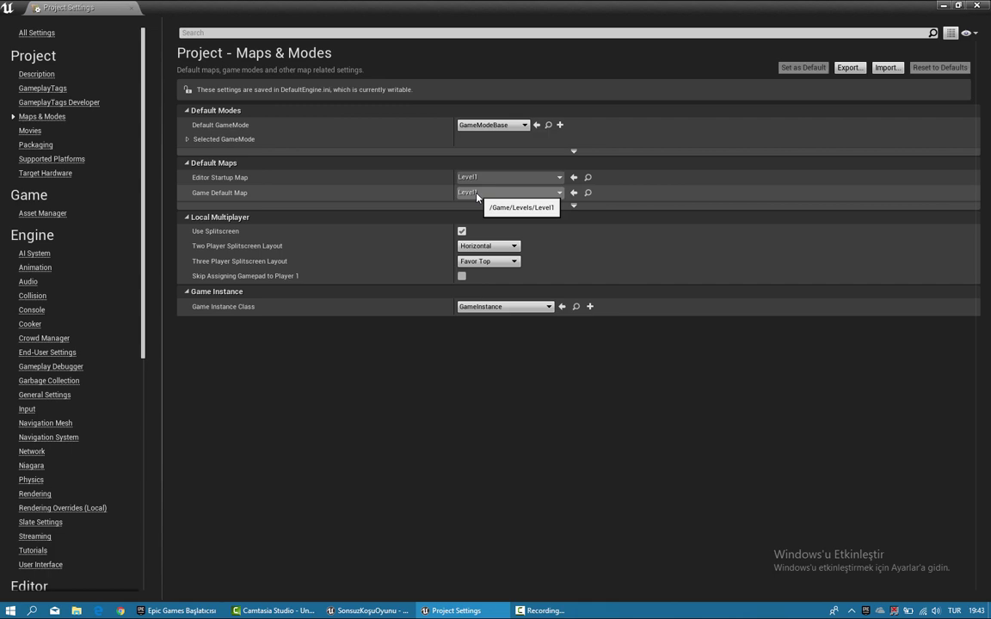
# Step: Close Project Settings and open the Blueprints folder in the Content Browser
pyautogui.click(981, 7)
pyautogui.press('w')
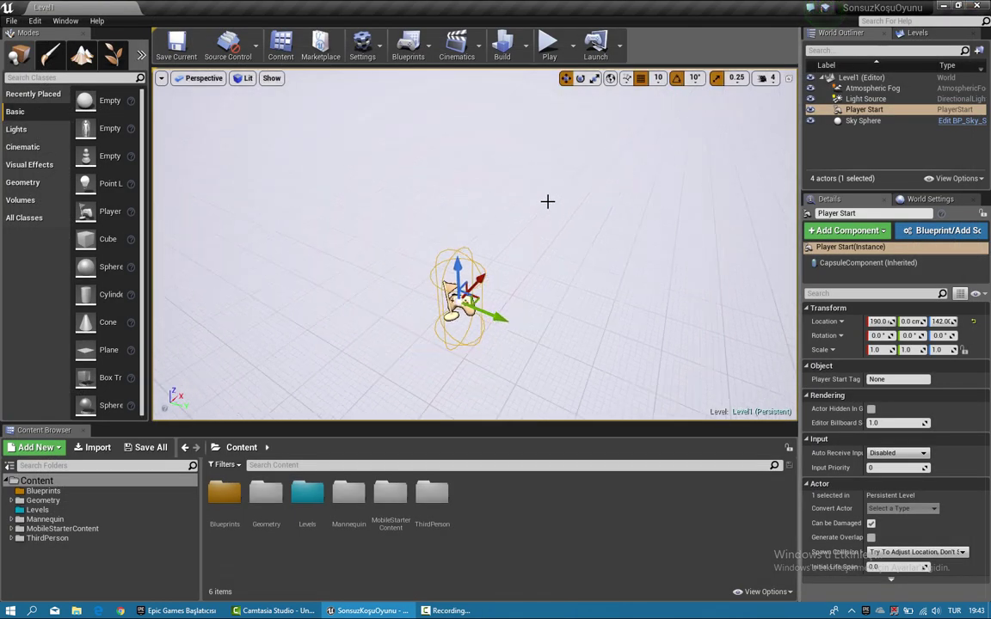
pyautogui.moveTo(556, 212); pyautogui.dragTo(538, 221)
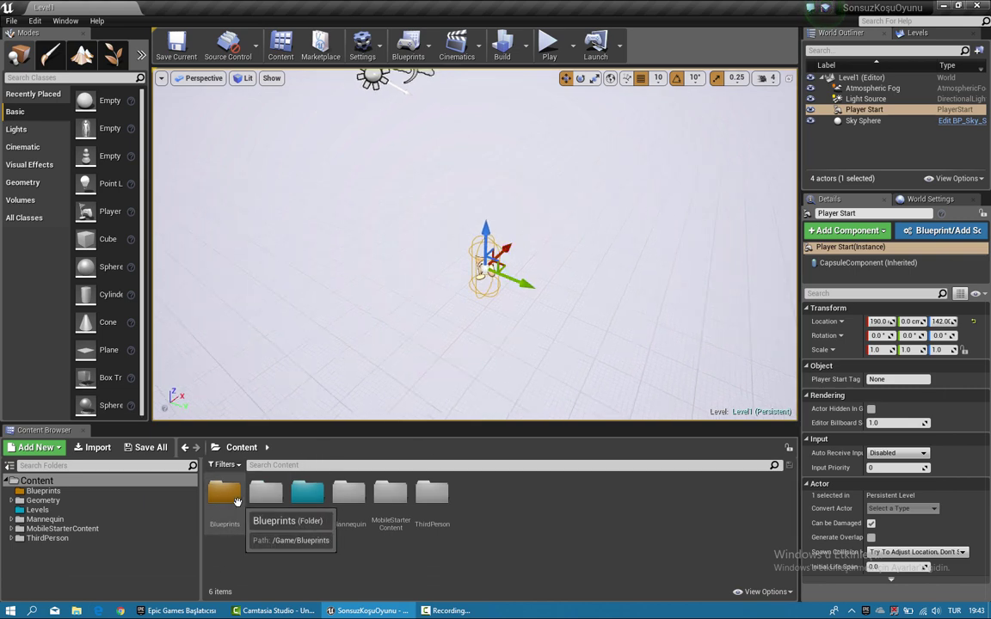
pyautogui.doubleClick(225, 494)
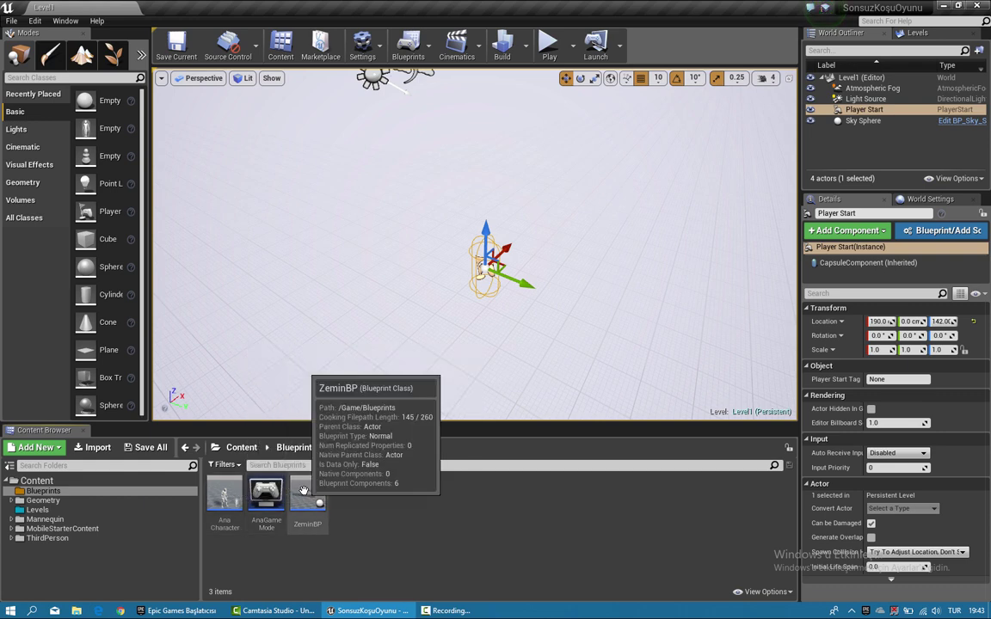
# Step: In ZeminBP's viewport, confirm ZeminNesnesi uses M_Brick_Clay_New, then minimize the blueprint editor
pyautogui.doubleClick(304, 491)
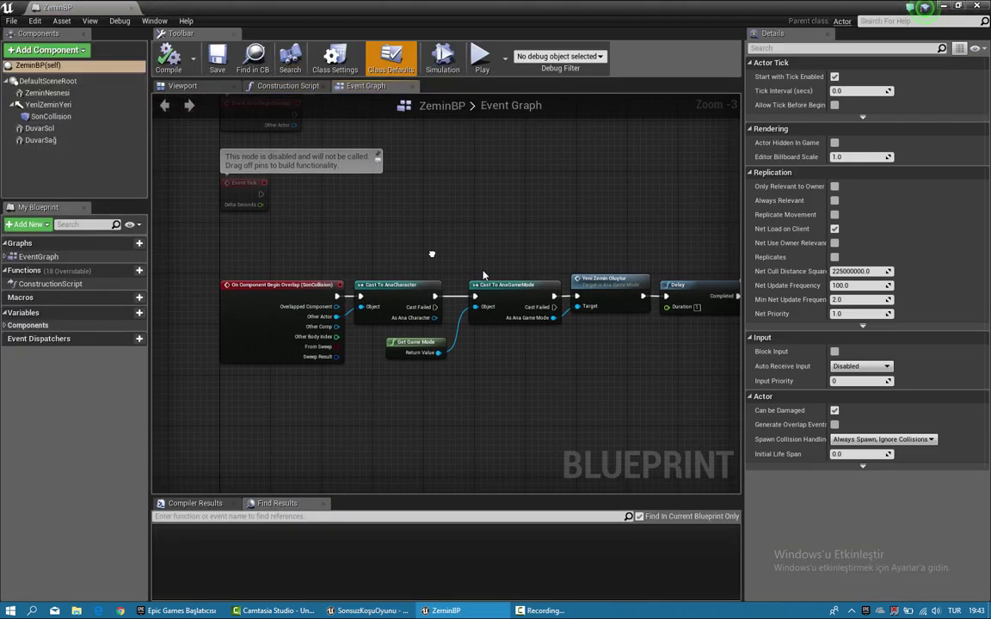
pyautogui.click(188, 87)
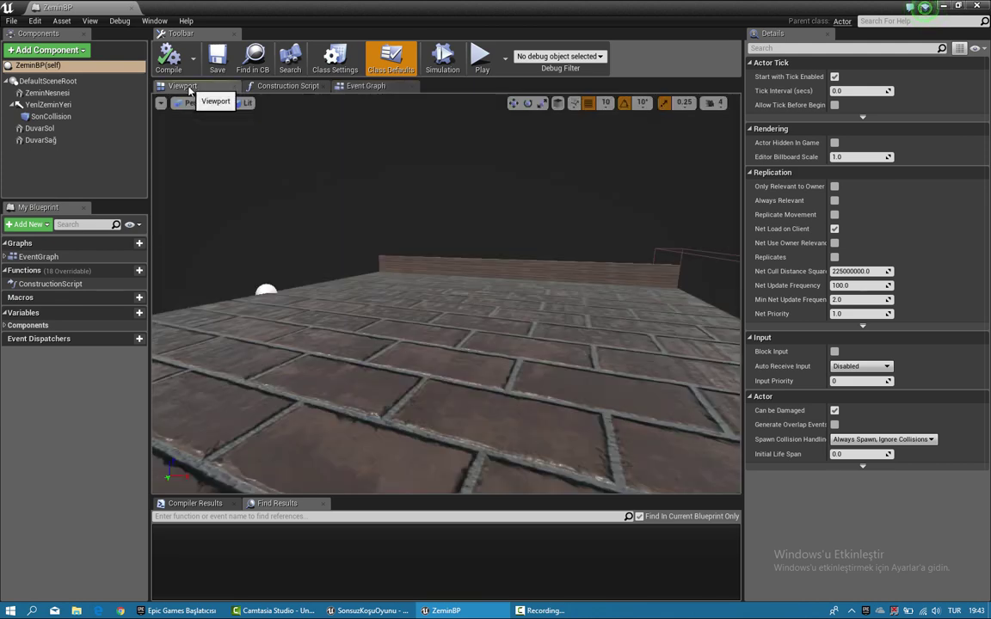
pyautogui.moveTo(390, 245); pyautogui.dragTo(430, 283)
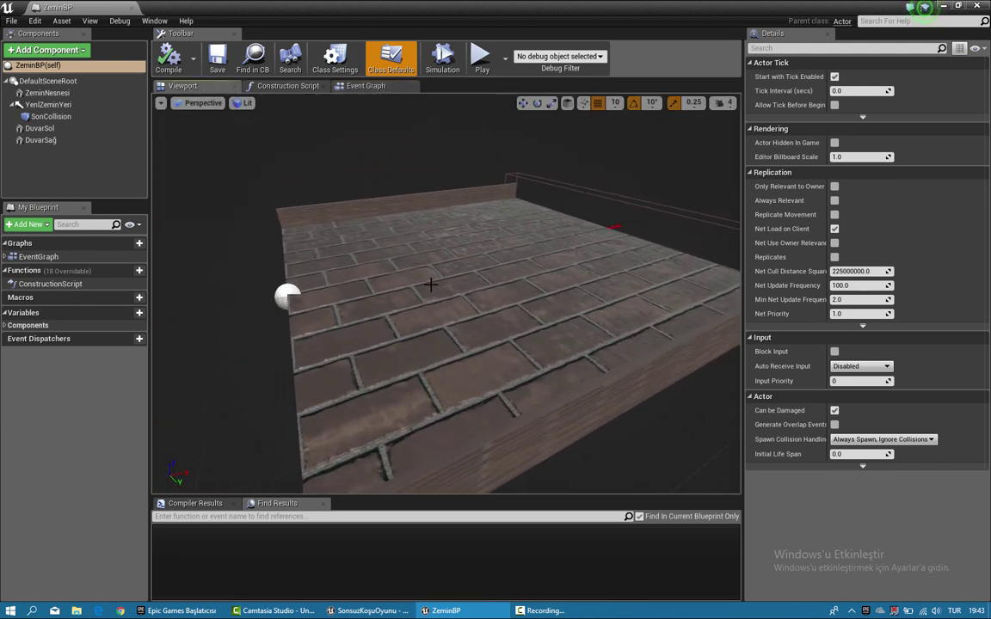
pyautogui.click(429, 284)
pyautogui.click(888, 317)
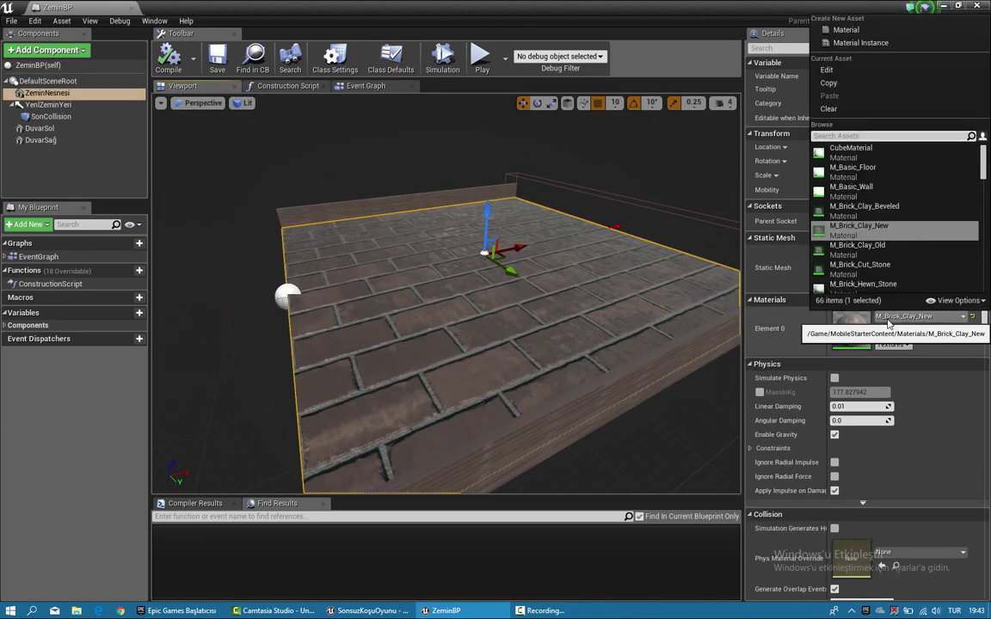
pyautogui.scroll(-3, 878, 188)
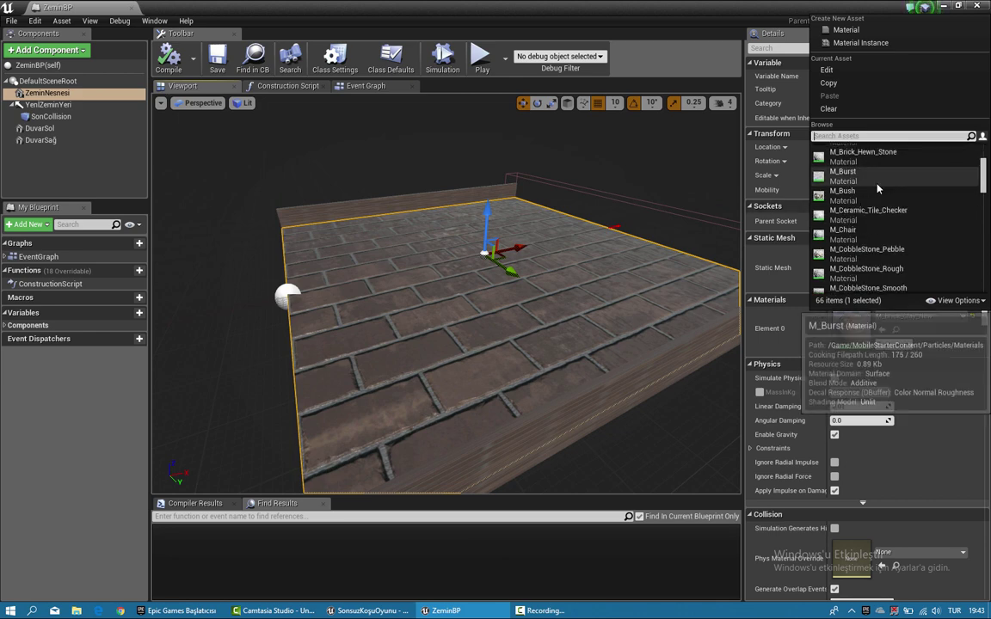
pyautogui.scroll(2, 877, 187)
pyautogui.scroll(1, 877, 187)
pyautogui.click(869, 191)
pyautogui.moveTo(598, 188)
pyautogui.mouseDown()
pyautogui.moveTo(734, 214)
pyautogui.moveTo(561, 2)
pyautogui.mouseUp()
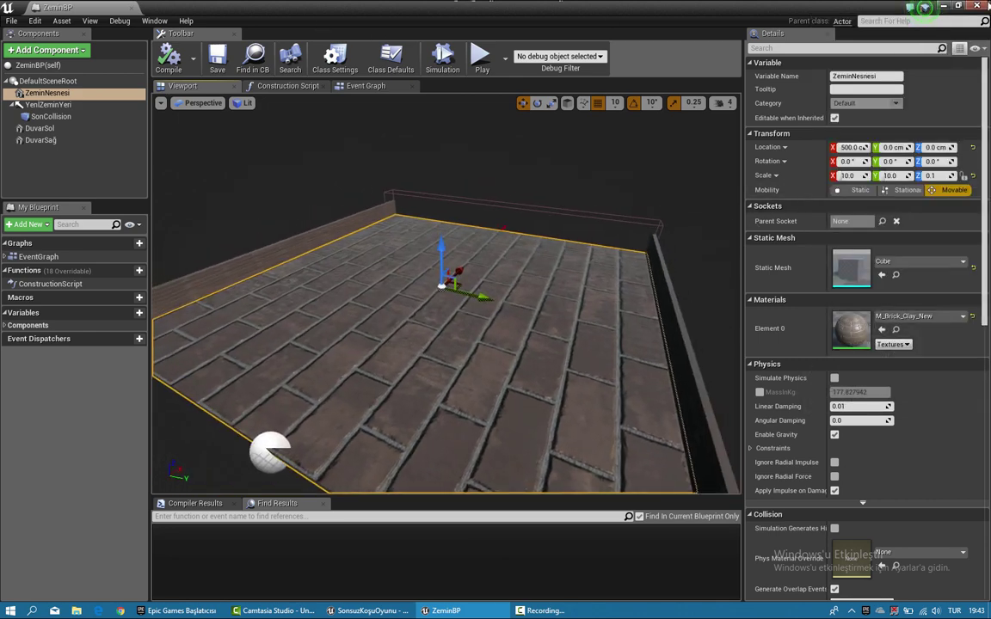
pyautogui.click(938, 7)
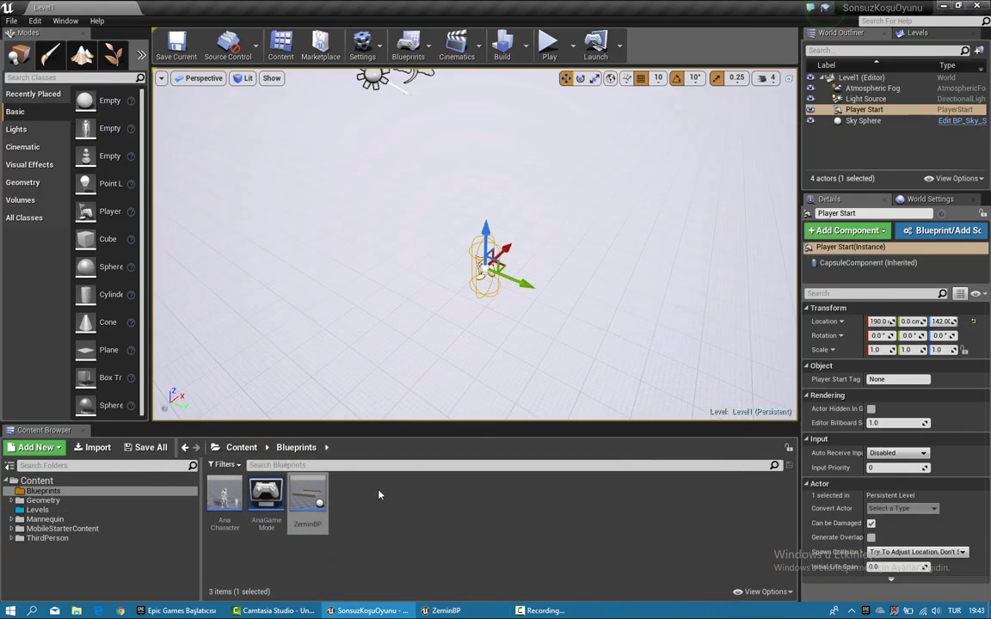
# Step: Create a new Actor Blueprint Class named Engel_BP in Blueprints and open it
pyautogui.click(379, 495)
pyautogui.rightClick(364, 504)
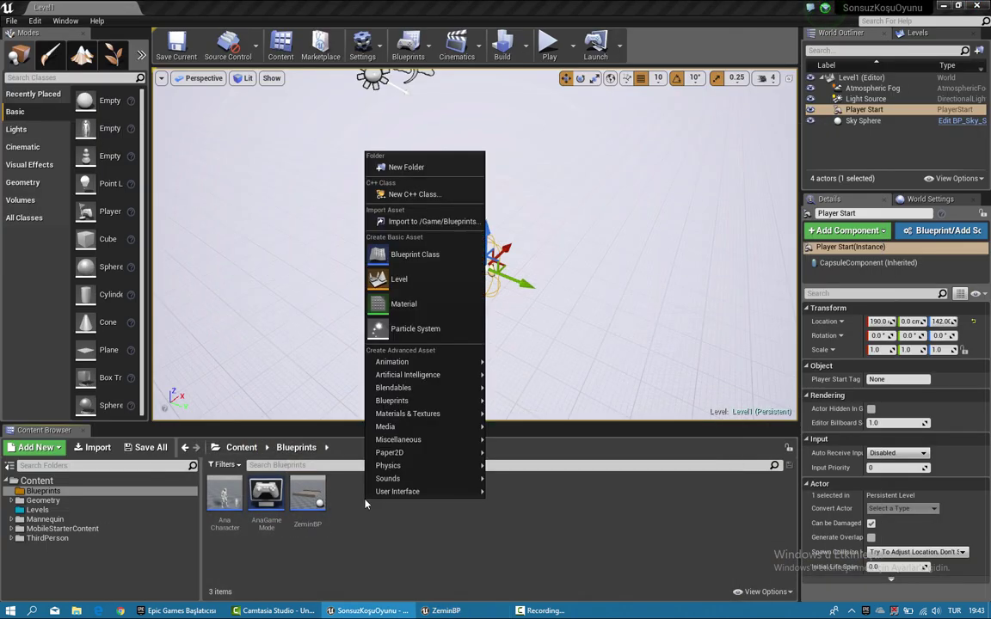
pyautogui.click(415, 257)
pyautogui.click(370, 196)
pyautogui.write('Engel_BP')
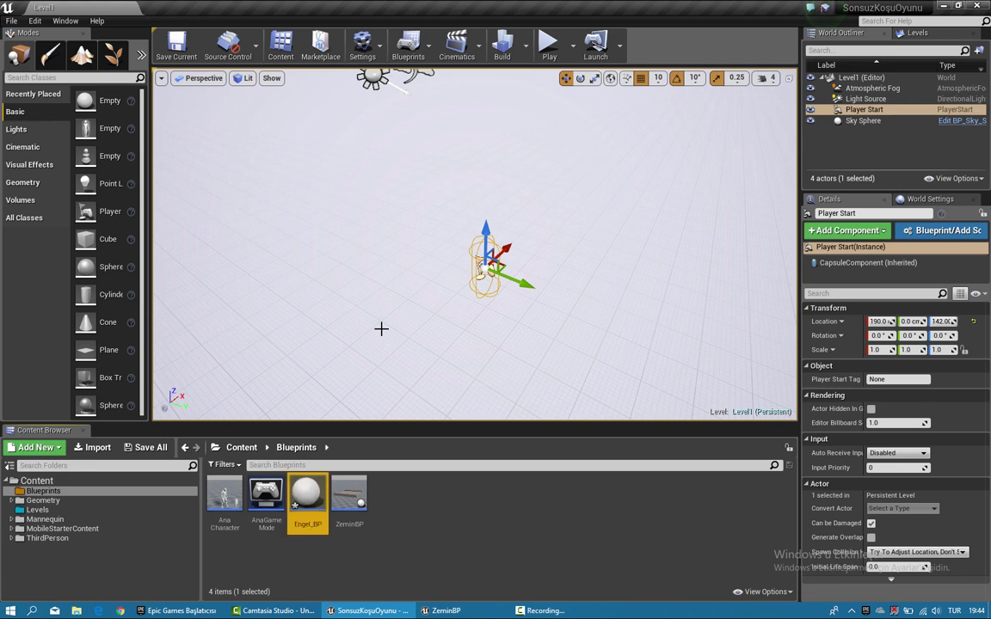
pyautogui.press('Return')
pyautogui.moveTo(333, 172)
pyautogui.mouseDown()
pyautogui.moveTo(417, 226)
pyautogui.moveTo(387, 175)
pyautogui.mouseUp()
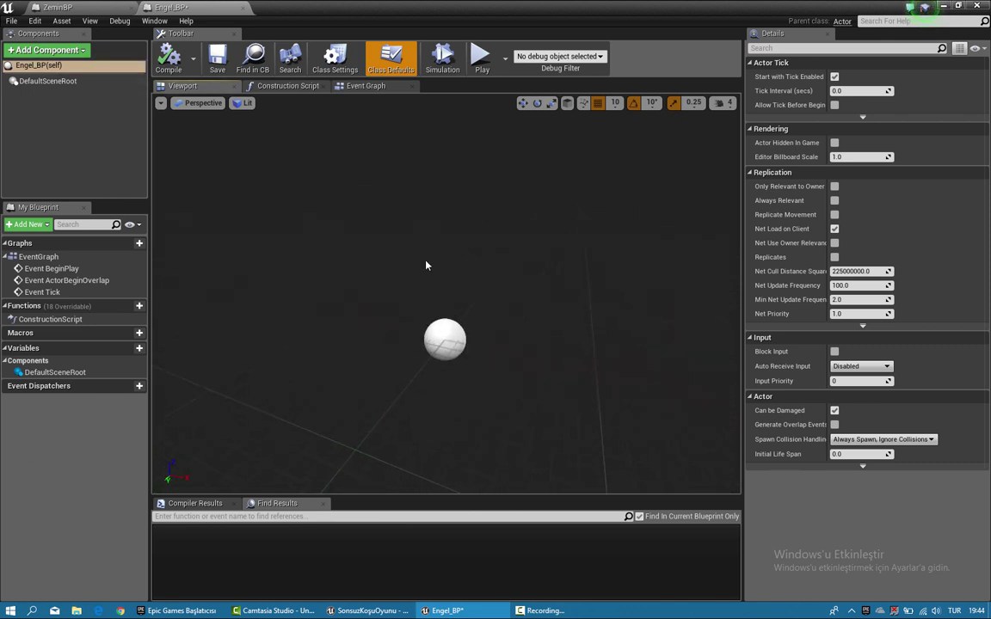
# Step: Add a Static Mesh component to Engel_BP named EngelModeli
pyautogui.moveTo(382, 236); pyautogui.dragTo(383, 215)
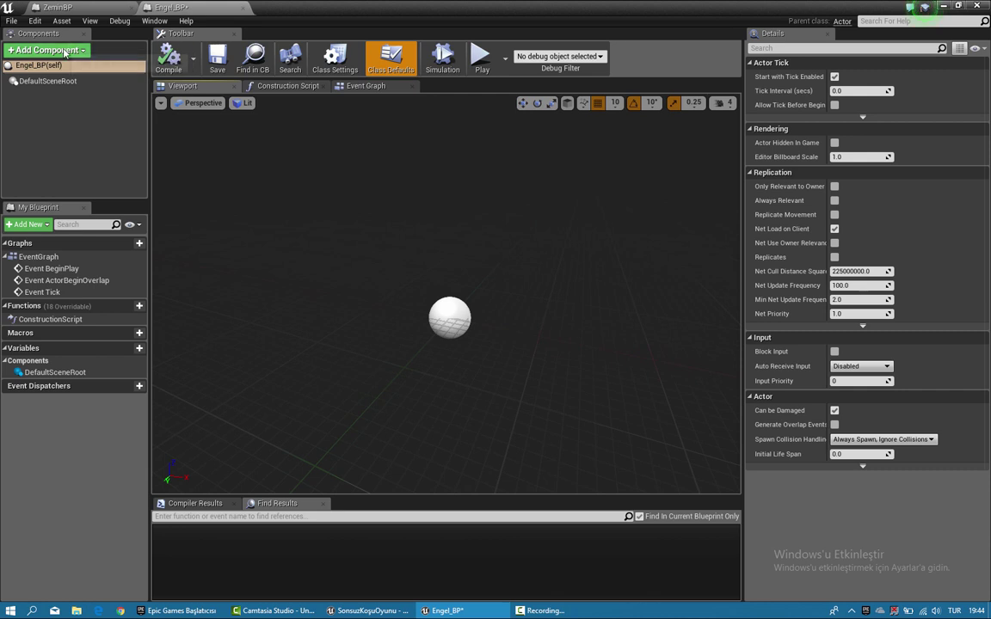
pyautogui.click(52, 50)
pyautogui.scroll(-1, 62, 205)
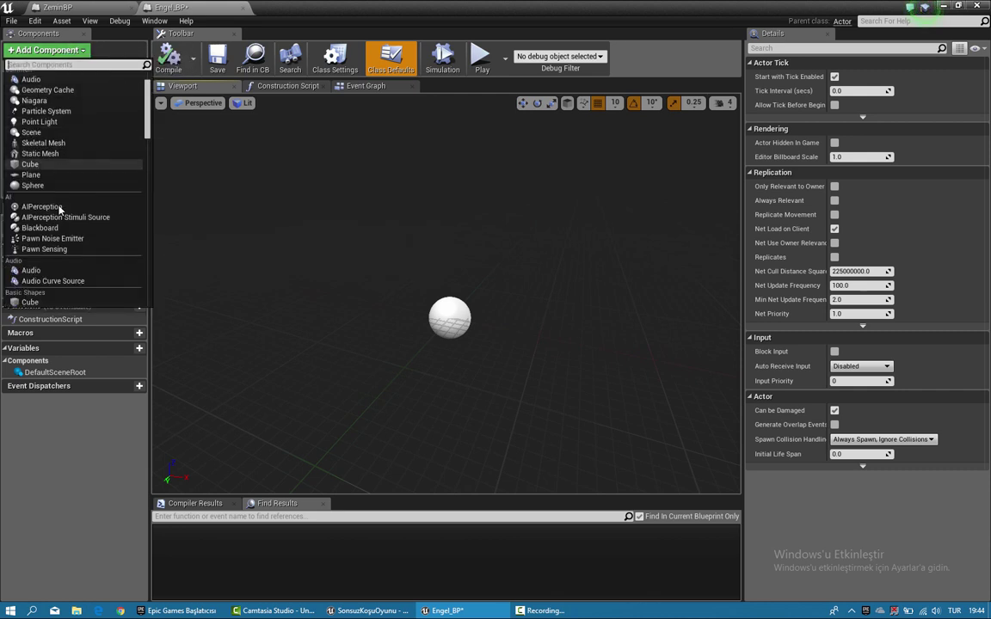
pyautogui.scroll(-1, 59, 208)
pyautogui.scroll(-2, 59, 210)
pyautogui.scroll(3, 59, 209)
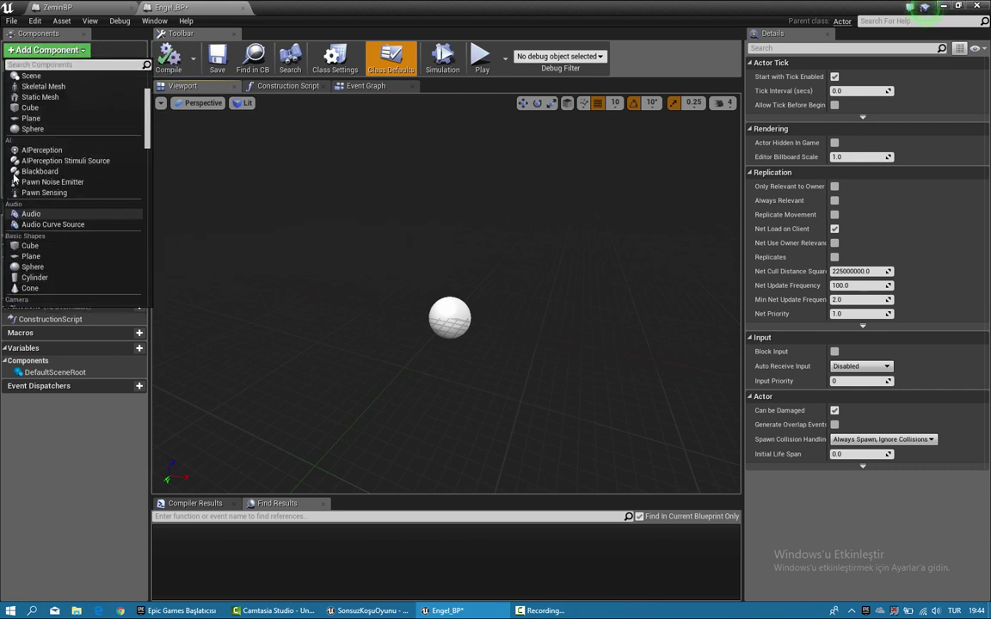
pyautogui.scroll(1, 39, 169)
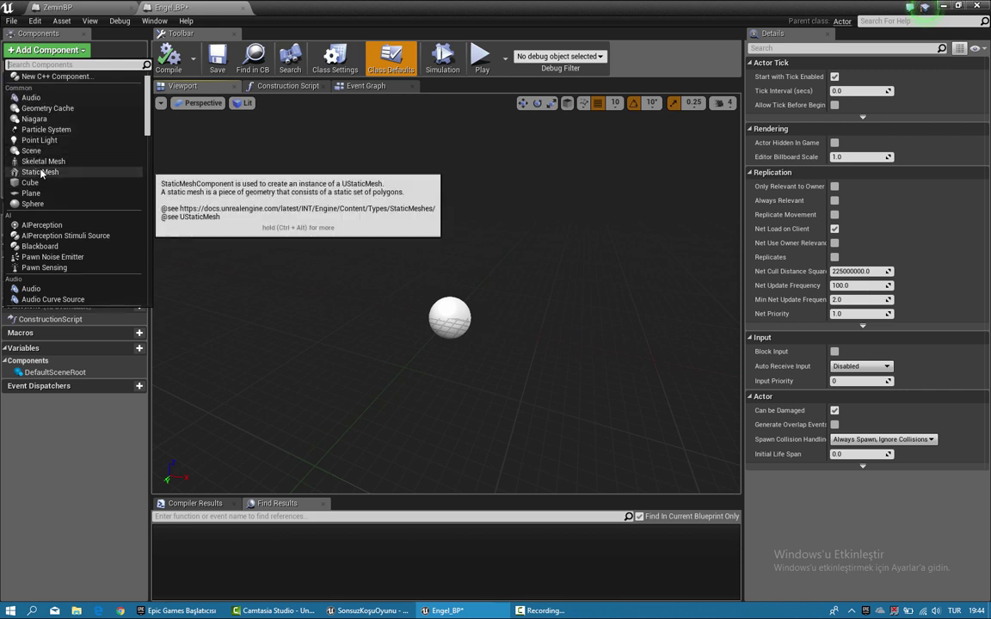
pyautogui.click(39, 172)
pyautogui.write('EngelModeli')
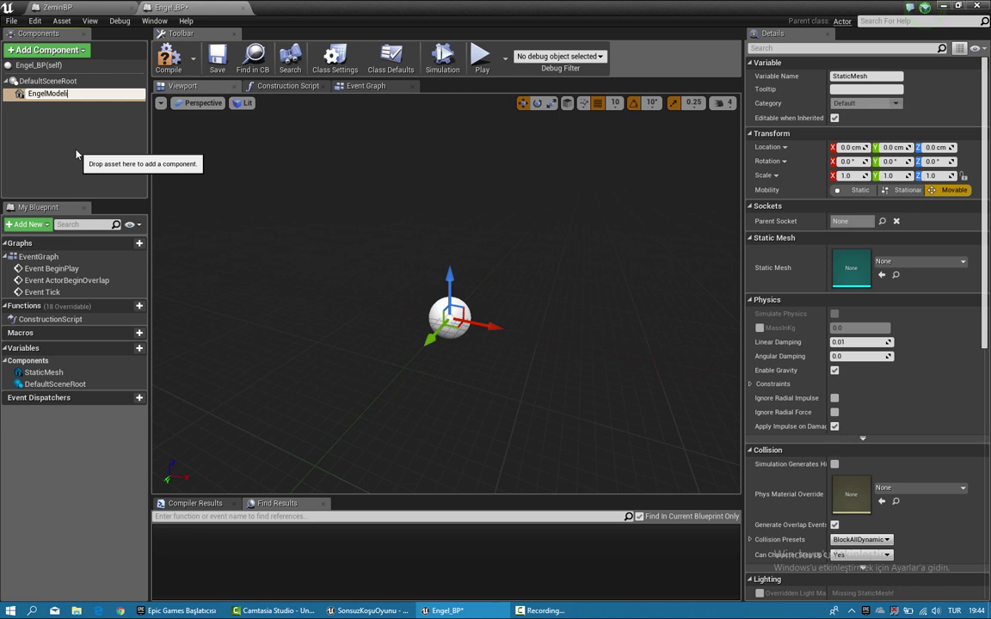
pyautogui.press('Return')
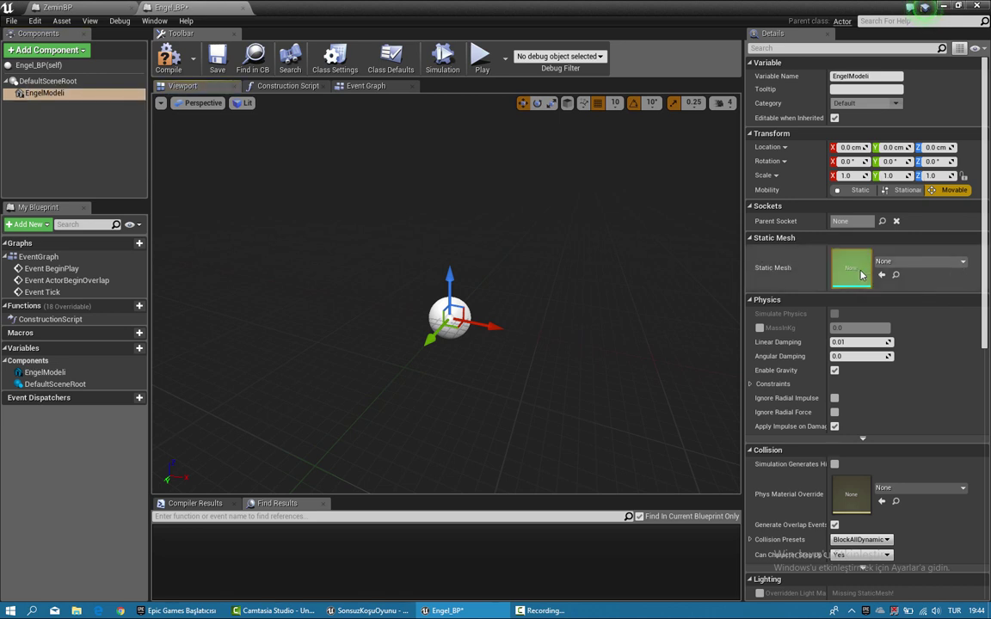
# Step: Set EngelModeli's mesh to SM_Rock, scale it to 0.75, and save Engel_BP
pyautogui.click(881, 261)
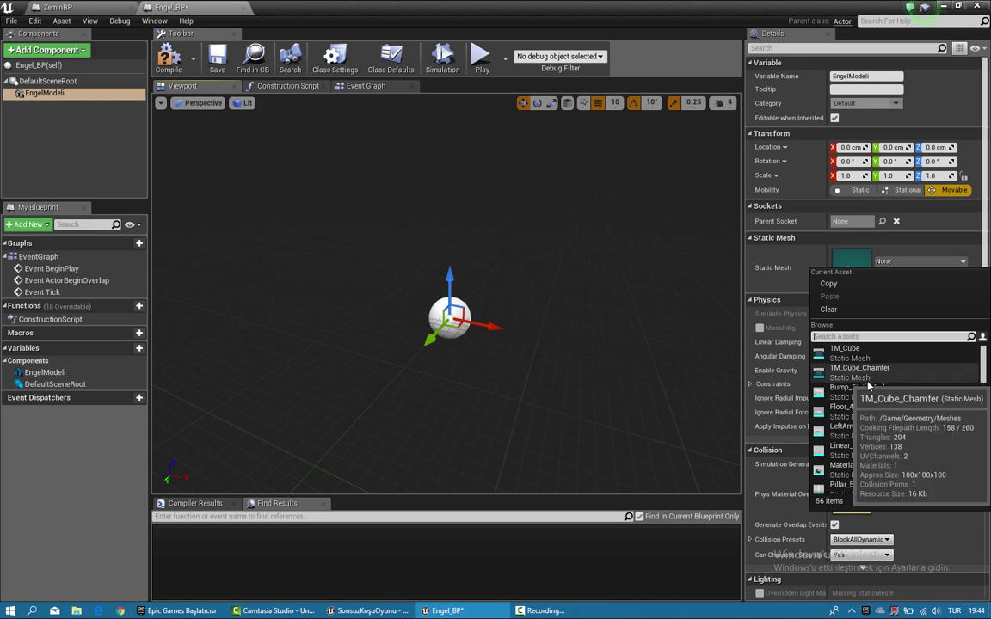
pyautogui.scroll(-2, 871, 383)
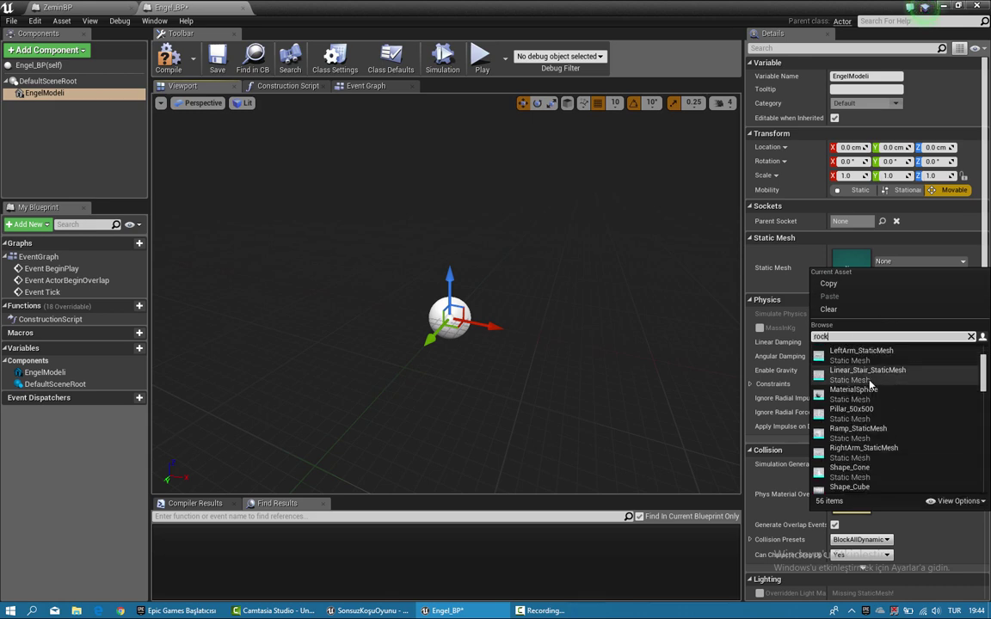
pyautogui.click(856, 354)
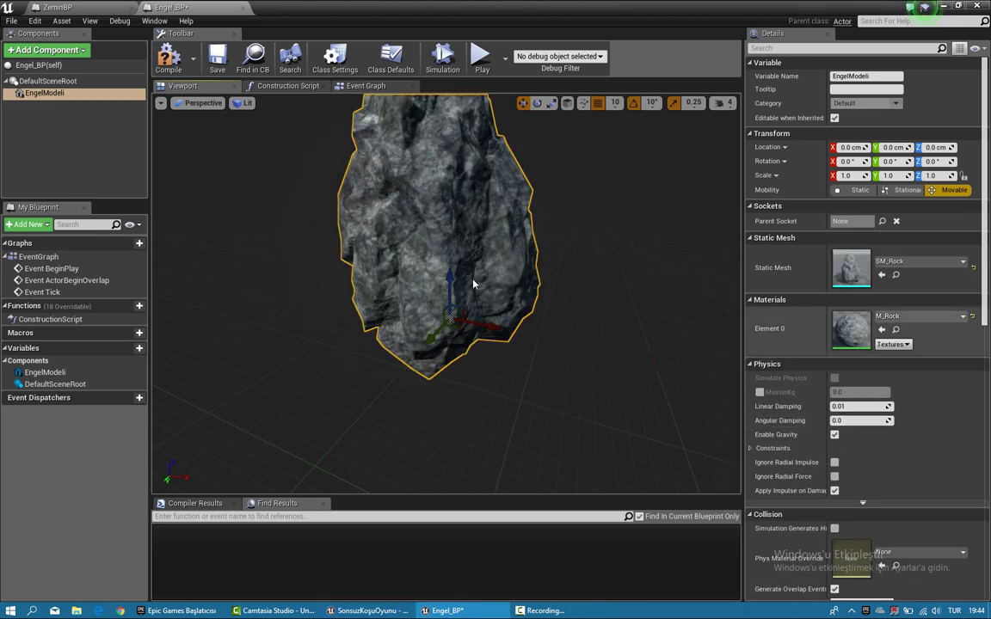
pyautogui.press('e')
pyautogui.press('r')
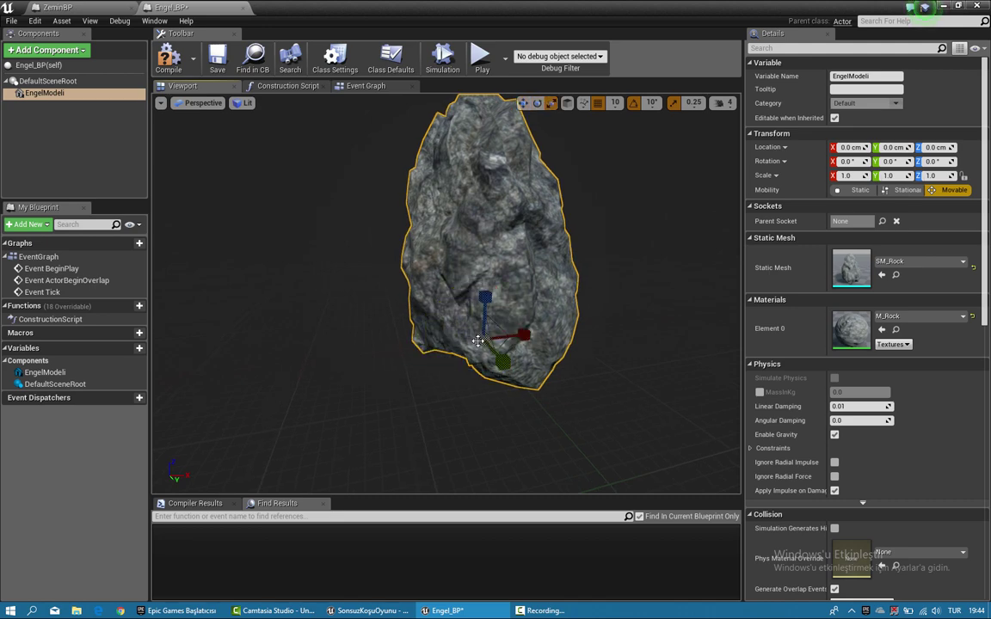
pyautogui.moveTo(479, 344); pyautogui.dragTo(430, 310)
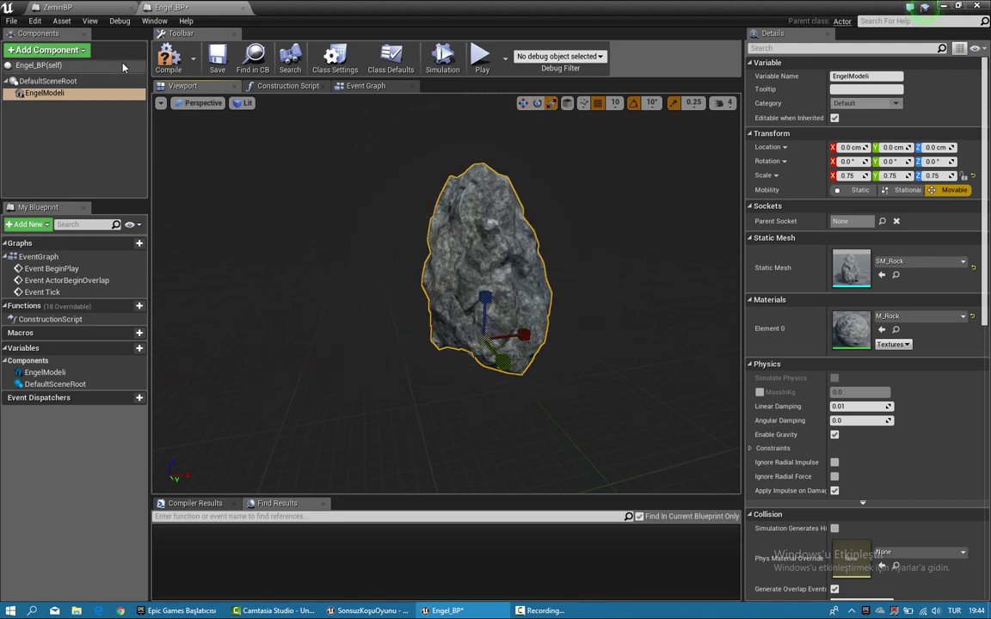
pyautogui.click(218, 58)
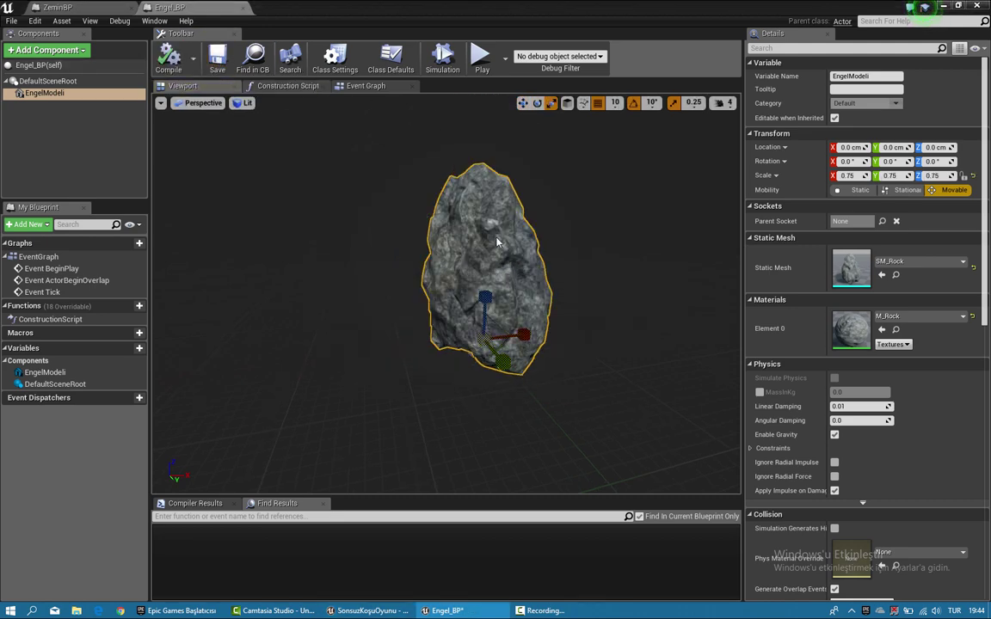
pyautogui.moveTo(504, 199); pyautogui.dragTo(571, 237)
pyautogui.scroll(2, 572, 237)
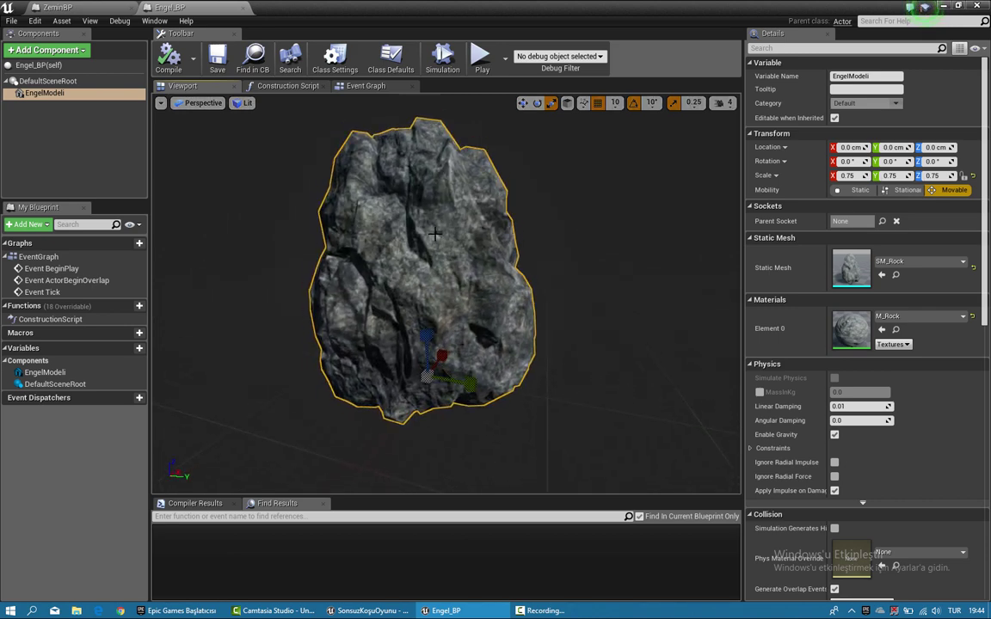
pyautogui.scroll(-3, 581, 237)
# Step: In ZeminBP, add a Box Collision component named SpawnNoktası
pyautogui.click(57, 7)
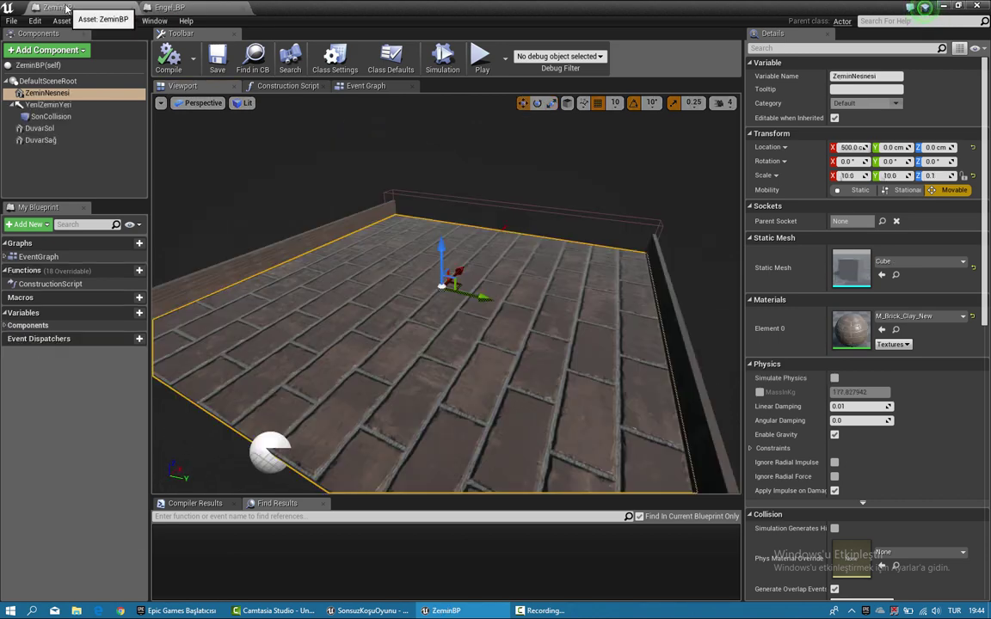
pyautogui.moveTo(404, 280); pyautogui.dragTo(484, 270)
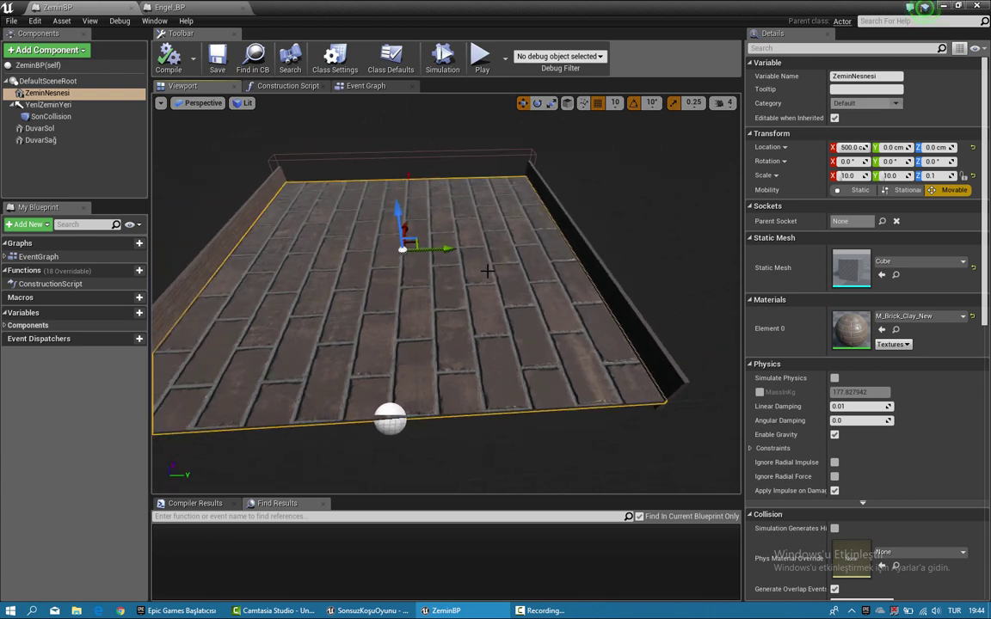
pyautogui.scroll(3, 484, 270)
pyautogui.scroll(-2, 471, 284)
pyautogui.moveTo(471, 284); pyautogui.dragTo(453, 299, button='right')
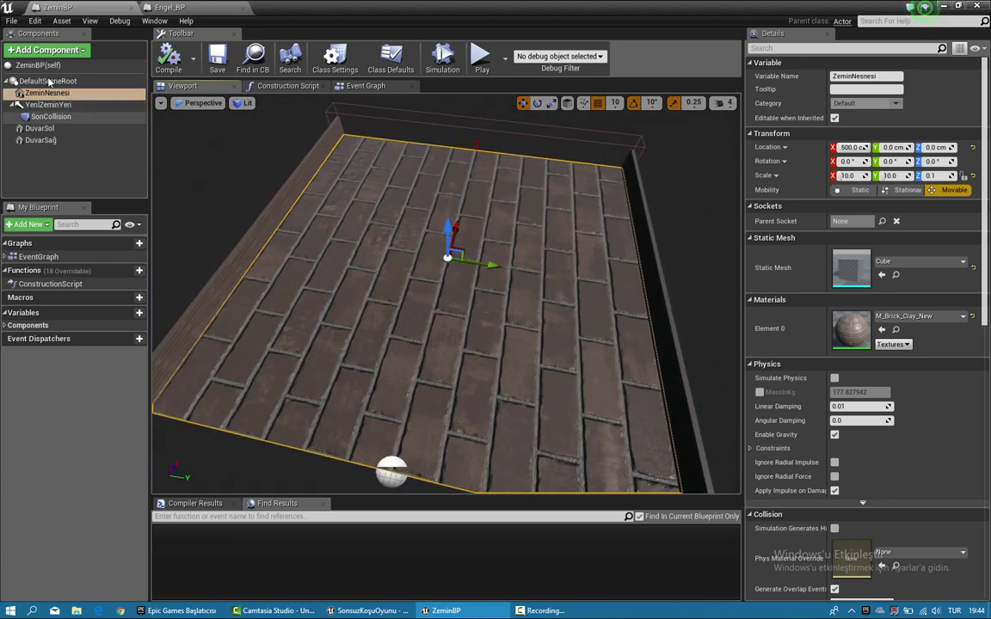
pyautogui.click(64, 55)
pyautogui.scroll(-3, 73, 164)
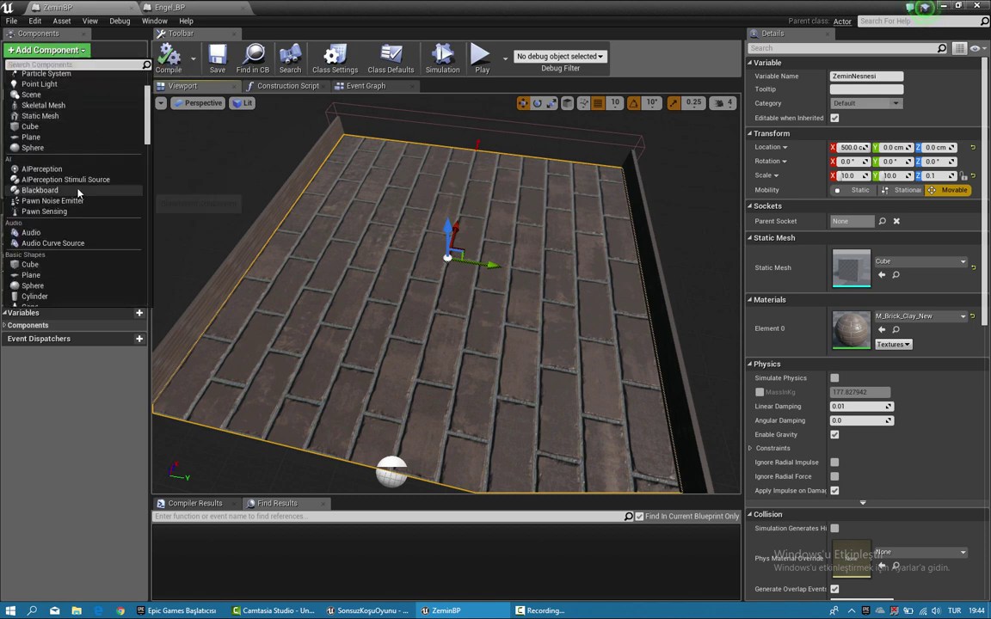
pyautogui.scroll(-3, 73, 176)
pyautogui.scroll(-3, 73, 193)
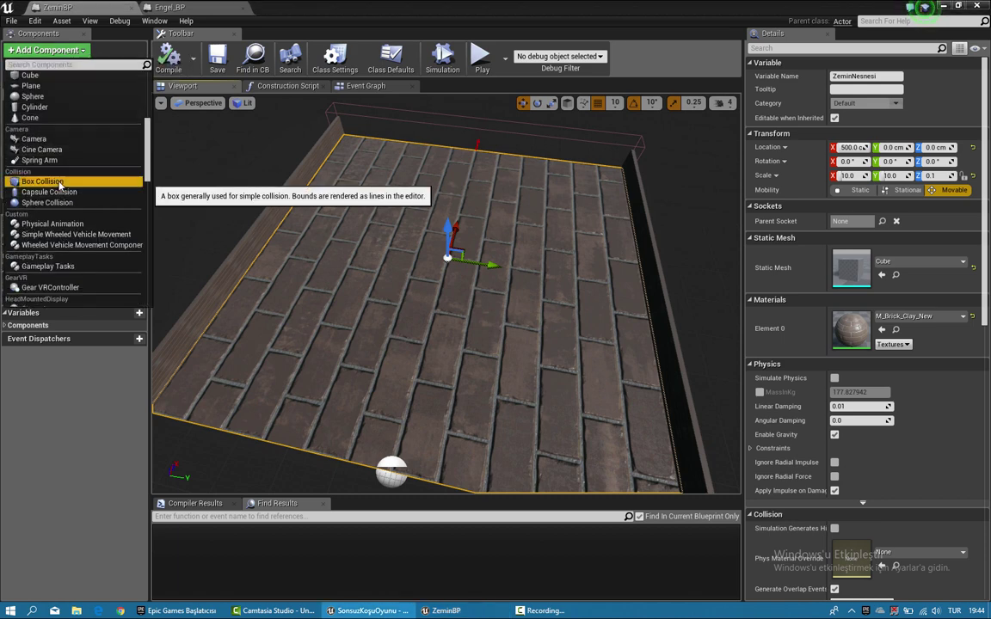
pyautogui.click(60, 181)
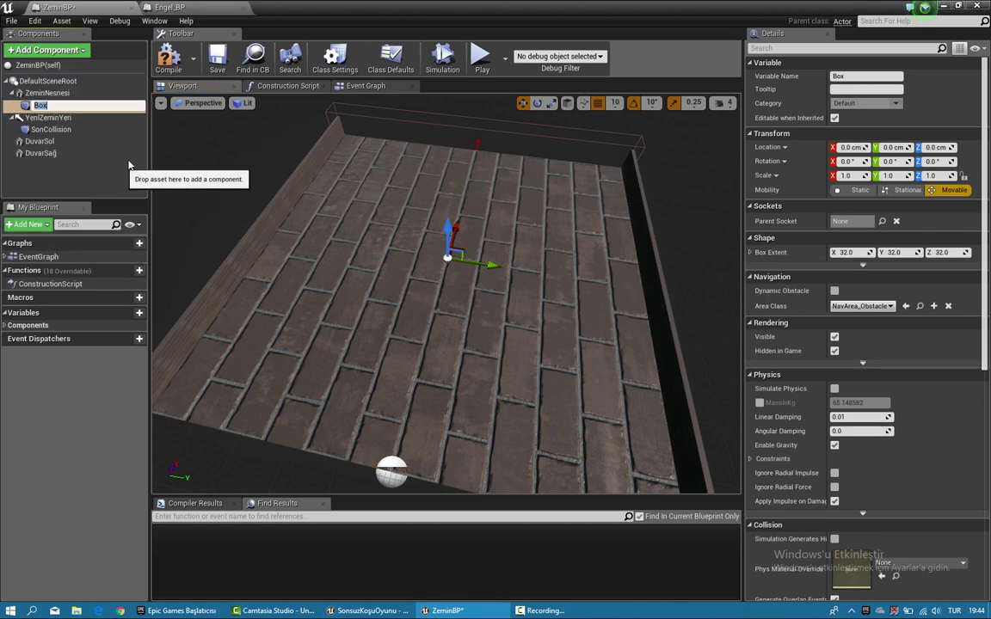
pyautogui.write('Spawn')
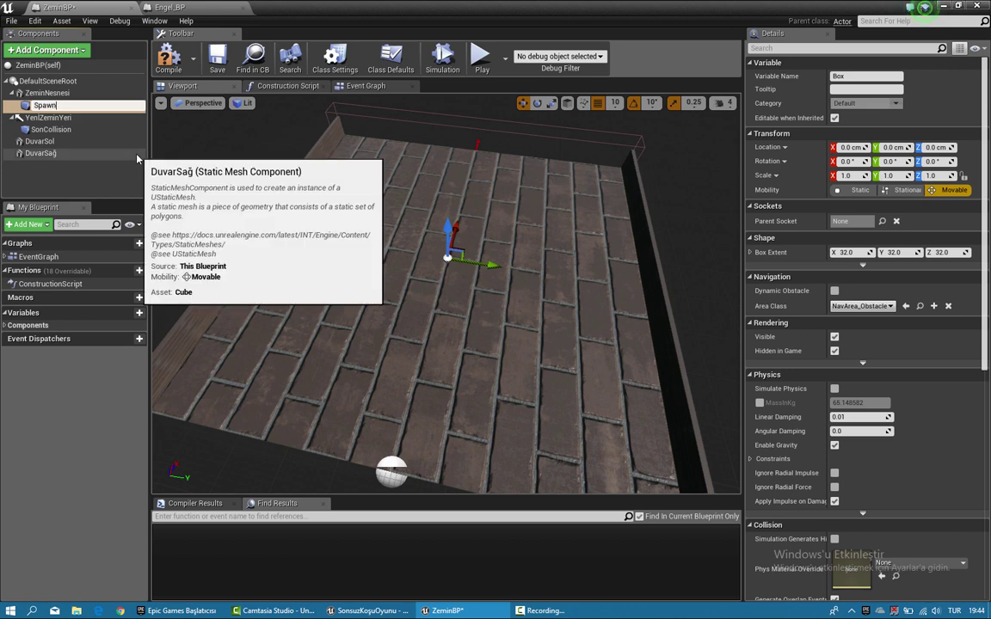
pyautogui.write('P')
pyautogui.press('BackSpace')
pyautogui.press('BackSpace')
pyautogui.write('nNo')
pyautogui.write('ktası')
pyautogui.press('Return')
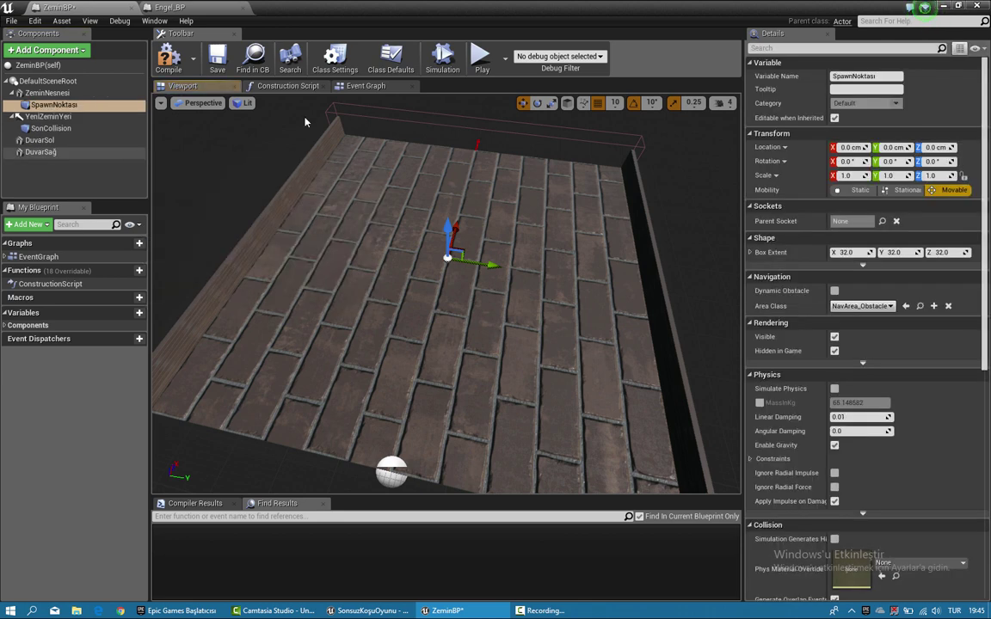
# Step: Attach SpawnNoktası directly under DefaultSceneRoot in the component hierarchy
pyautogui.moveTo(454, 175)
pyautogui.keyDown('alt'); pyautogui.mouseDown()
pyautogui.moveTo(238, 178)
pyautogui.moveTo(438, 256)
pyautogui.moveTo(419, 253)
pyautogui.mouseUp(); pyautogui.keyUp('alt')
pyautogui.press('f')
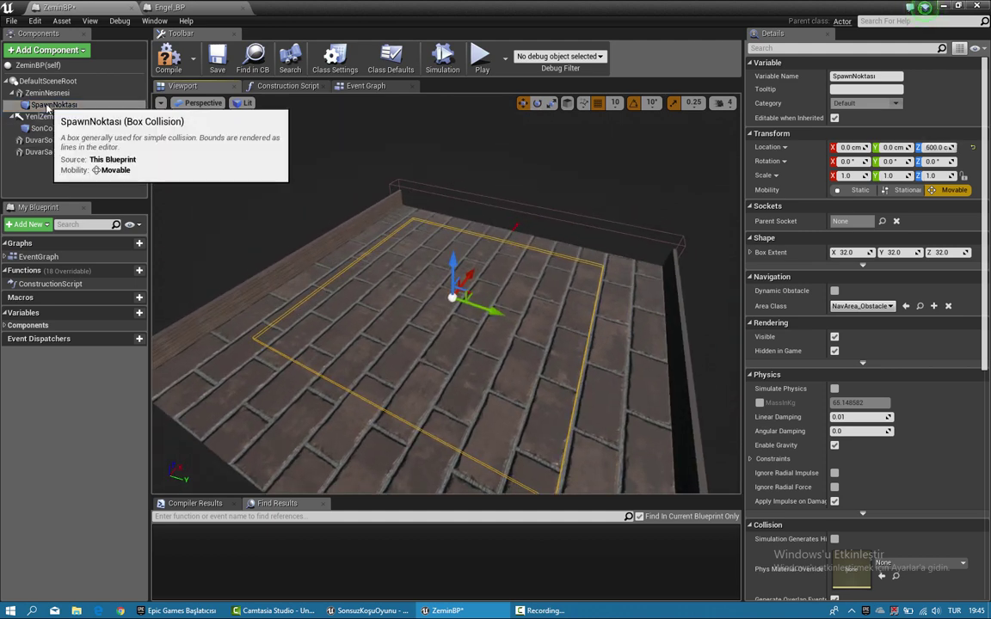
pyautogui.moveTo(51, 104); pyautogui.dragTo(52, 91)
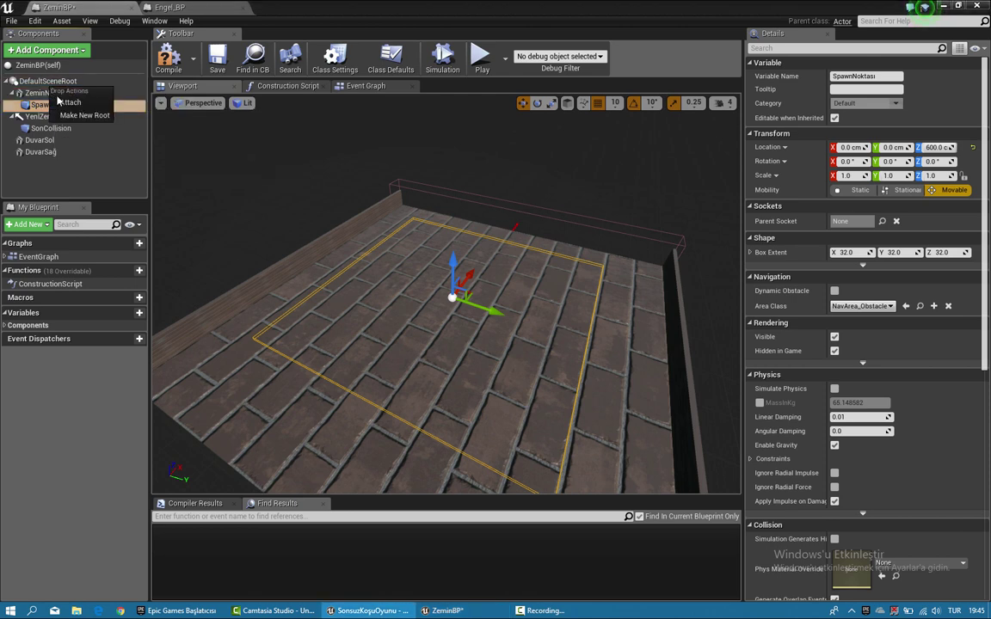
pyautogui.click(69, 103)
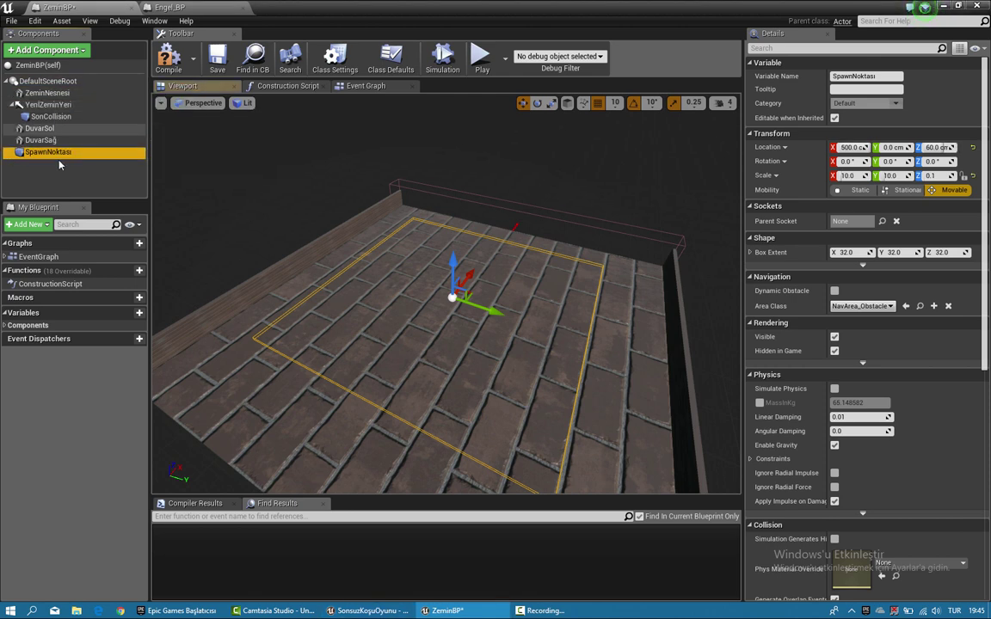
# Step: Reset SpawnNoktası's scale to 1 and stretch its box extent to about 444 × 468 across the floor
pyautogui.moveTo(363, 226)
pyautogui.mouseDown(button='right')
pyautogui.moveTo(447, 239)
pyautogui.moveTo(446, 230)
pyautogui.mouseUp(button='right')
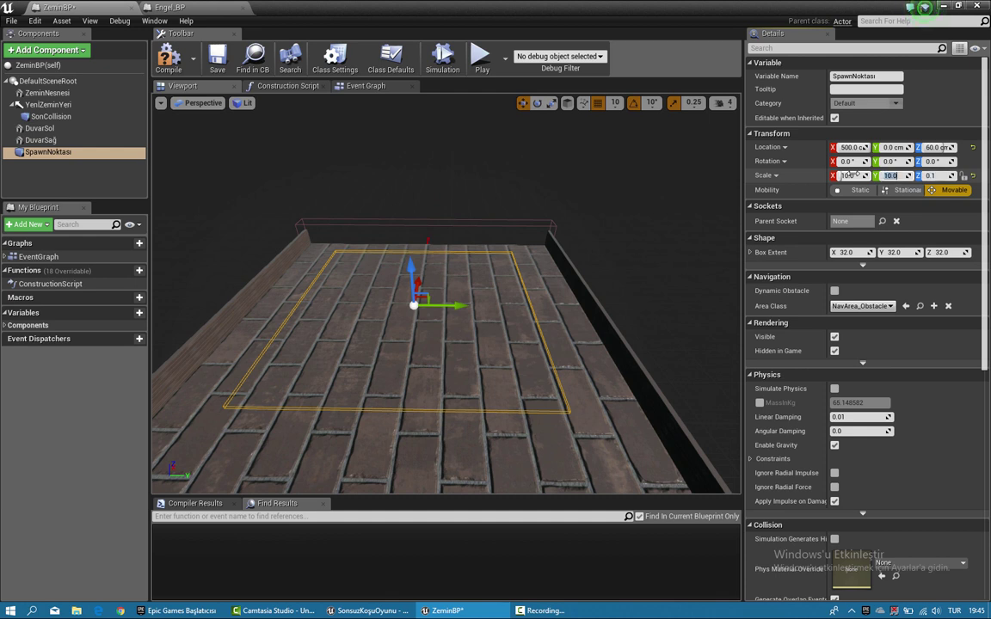
pyautogui.click(894, 175)
pyautogui.write('1')
pyautogui.press('Return')
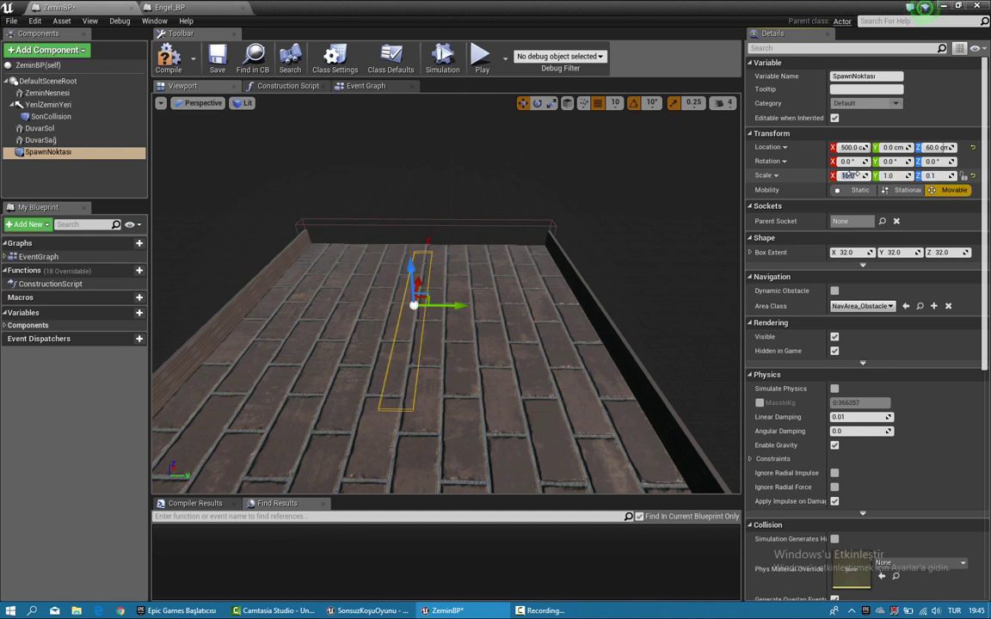
pyautogui.click(854, 174)
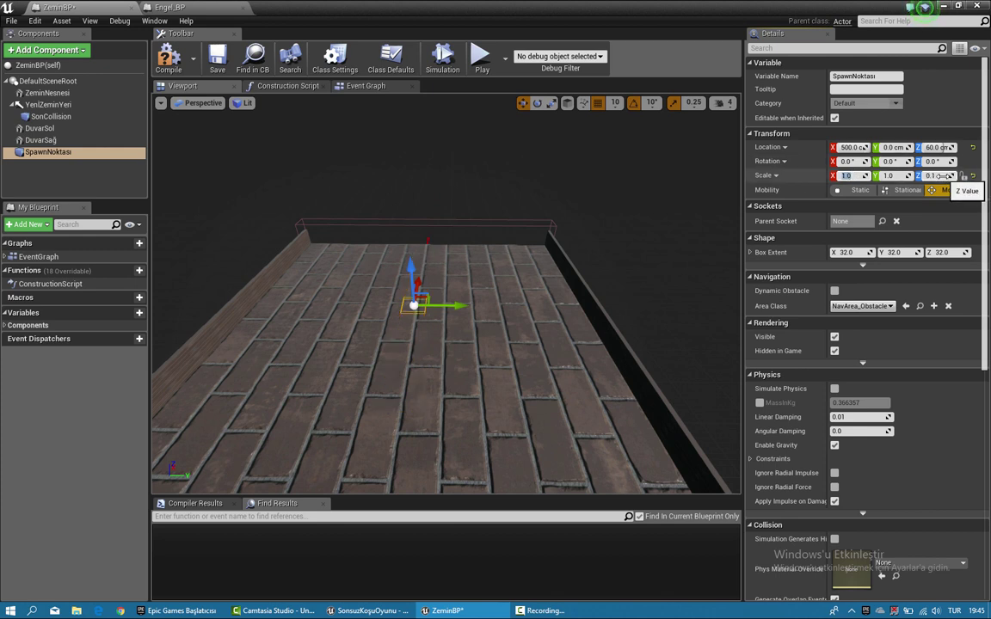
pyautogui.click(937, 176)
pyautogui.write('1')
pyautogui.click(941, 175)
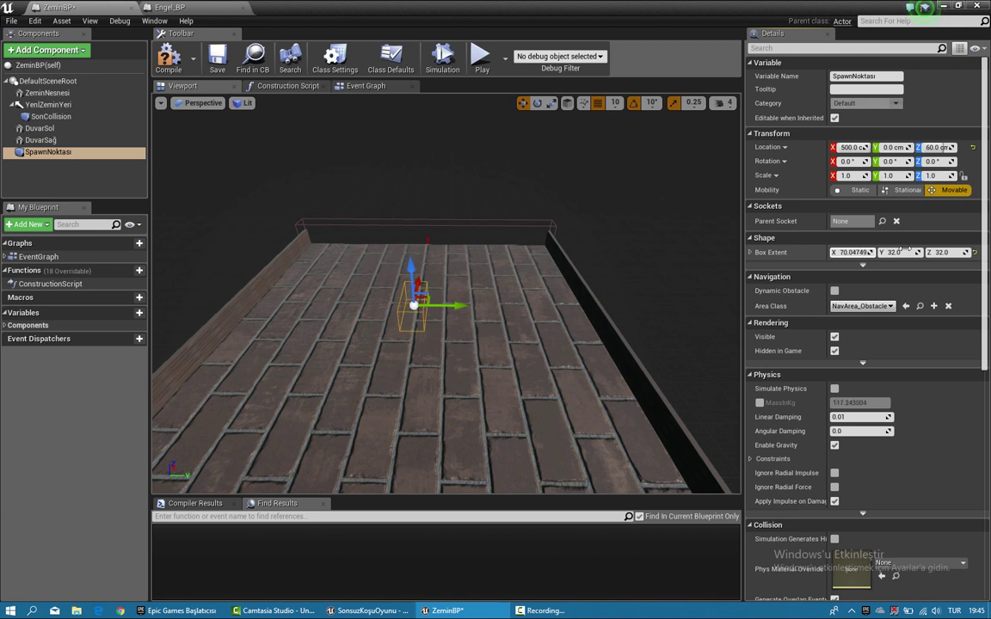
pyautogui.moveTo(936, 249); pyautogui.dragTo(959, 243)
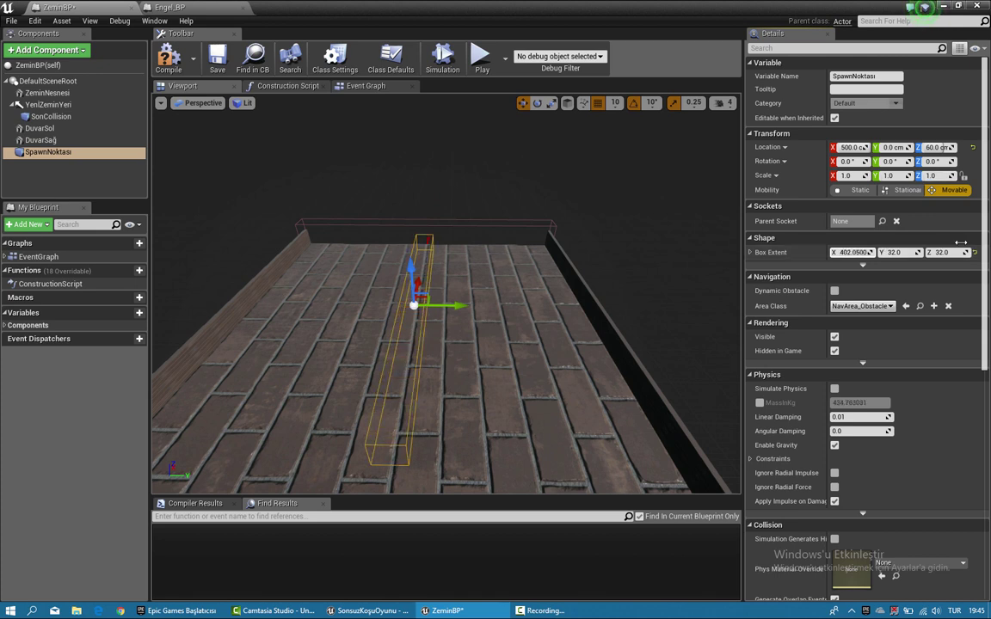
pyautogui.moveTo(892, 252)
pyautogui.mouseDown()
pyautogui.moveTo(985, 252)
pyautogui.moveTo(911, 252)
pyautogui.mouseUp()
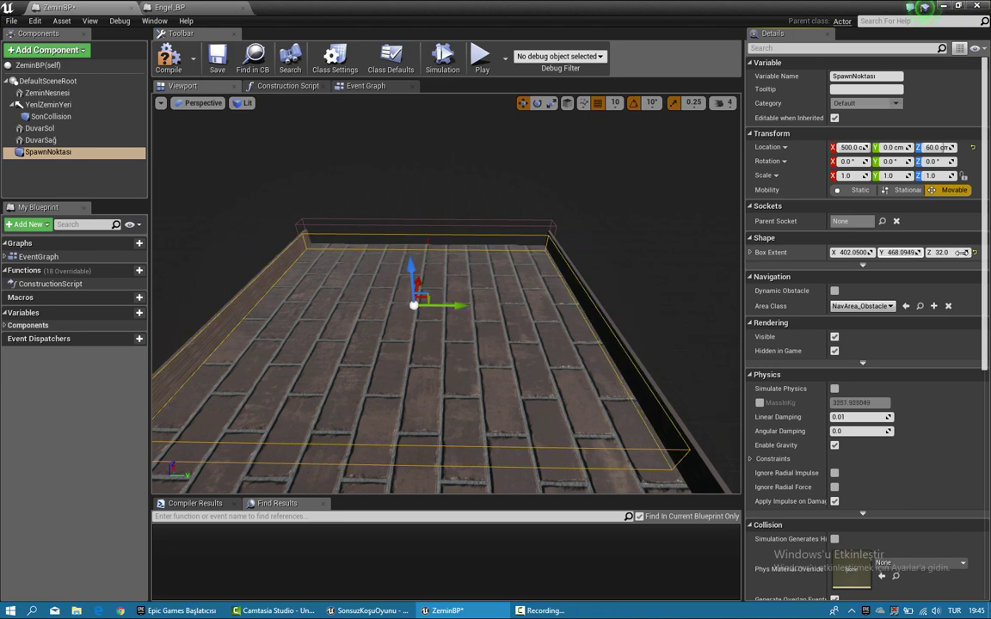
# Step: Flatten the box extent Z to 0.1, place it at Z 20, and save ZeminBP
pyautogui.moveTo(533, 258); pyautogui.dragTo(489, 257, button='right')
pyautogui.moveTo(396, 252)
pyautogui.mouseDown()
pyautogui.moveTo(273, 248)
pyautogui.moveTo(773, 252)
pyautogui.mouseUp()
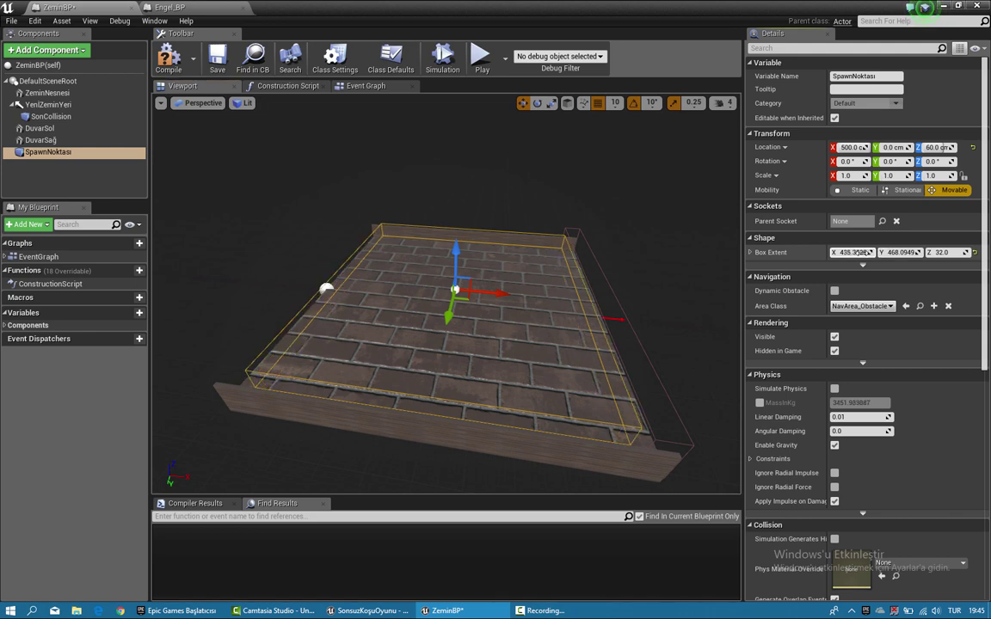
pyautogui.moveTo(477, 254); pyautogui.dragTo(674, 217)
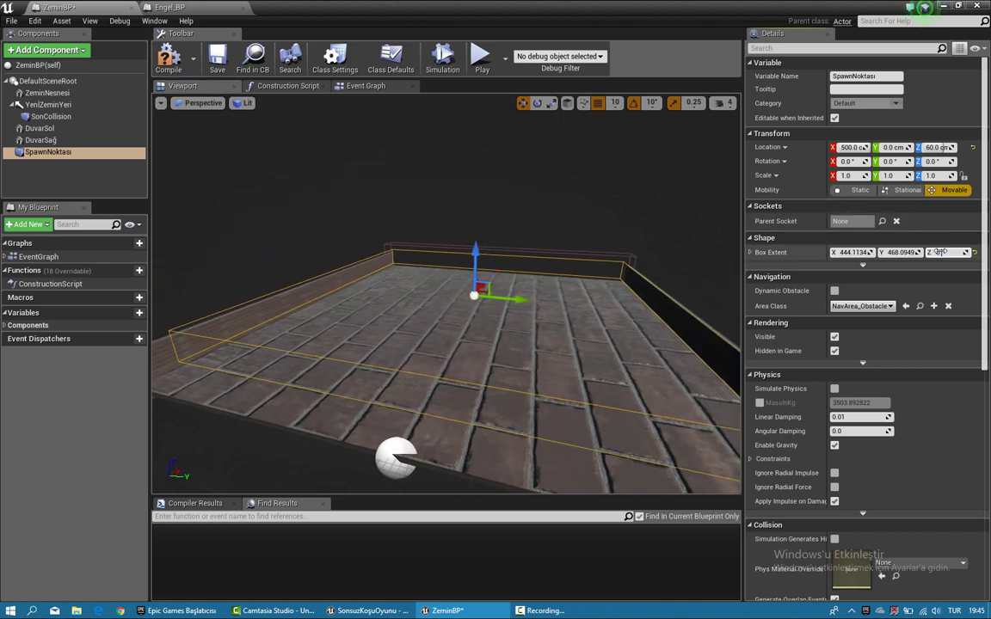
pyautogui.moveTo(940, 252); pyautogui.dragTo(942, 252)
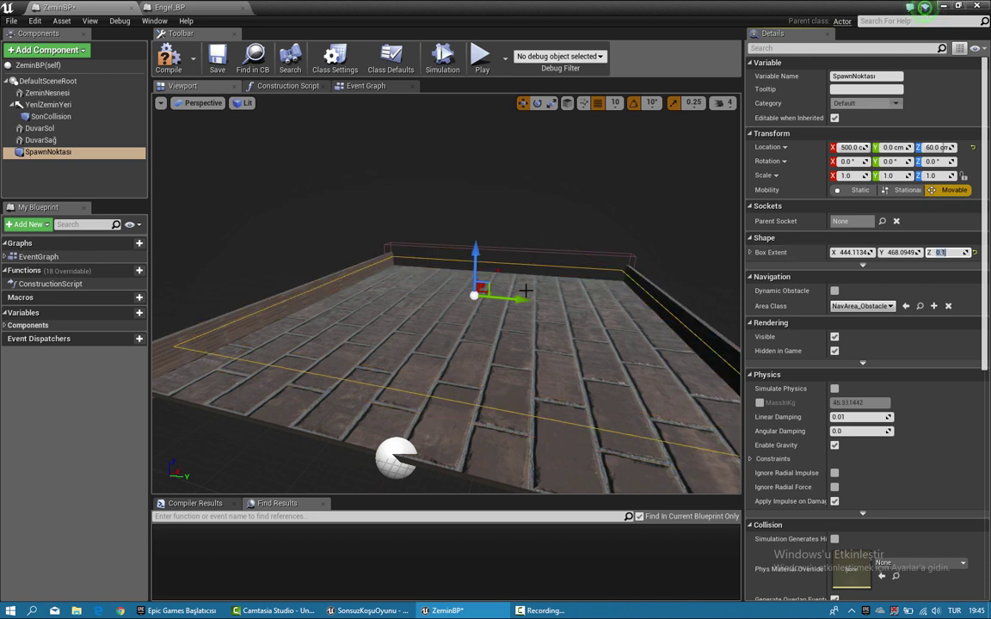
pyautogui.moveTo(524, 290); pyautogui.dragTo(468, 277)
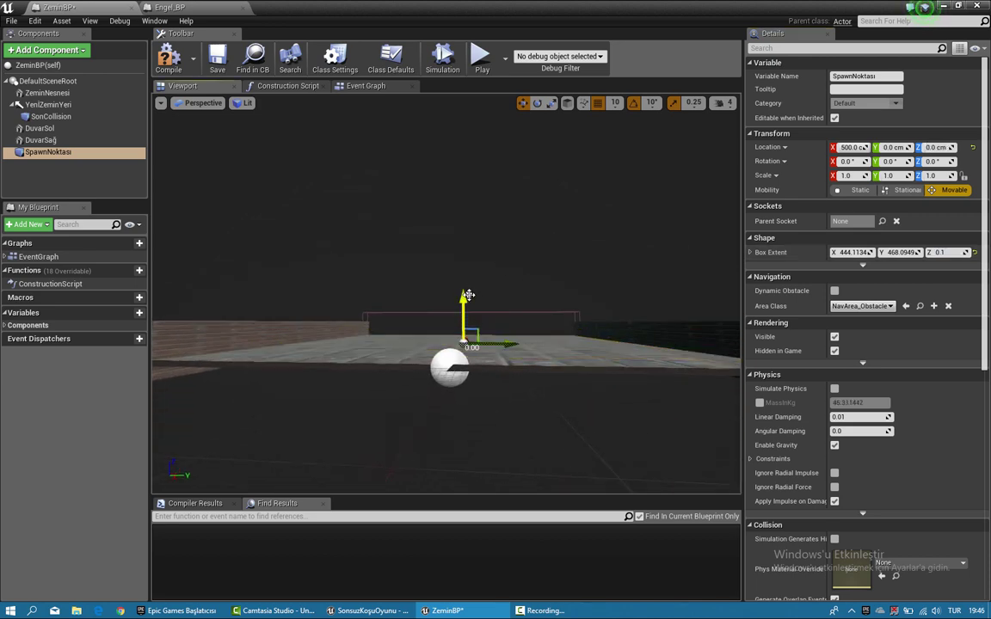
pyautogui.moveTo(520, 215)
pyautogui.mouseDown()
pyautogui.moveTo(431, 299)
pyautogui.moveTo(228, 48)
pyautogui.mouseUp()
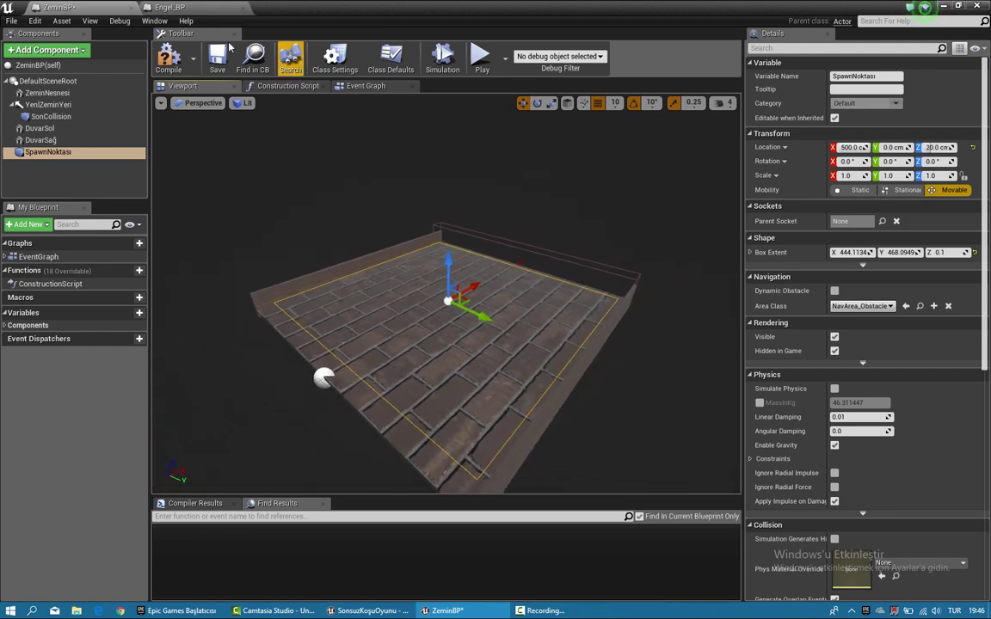
pyautogui.click(215, 58)
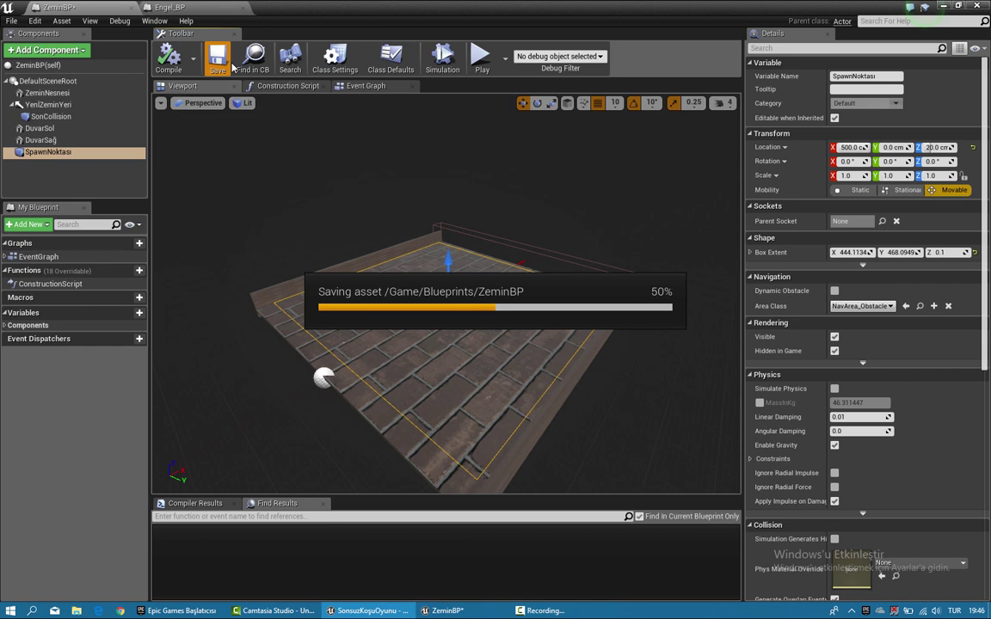
# Step: Switch ZeminBP to the Construction Script graph and pan around its lone entry node
pyautogui.click(287, 85)
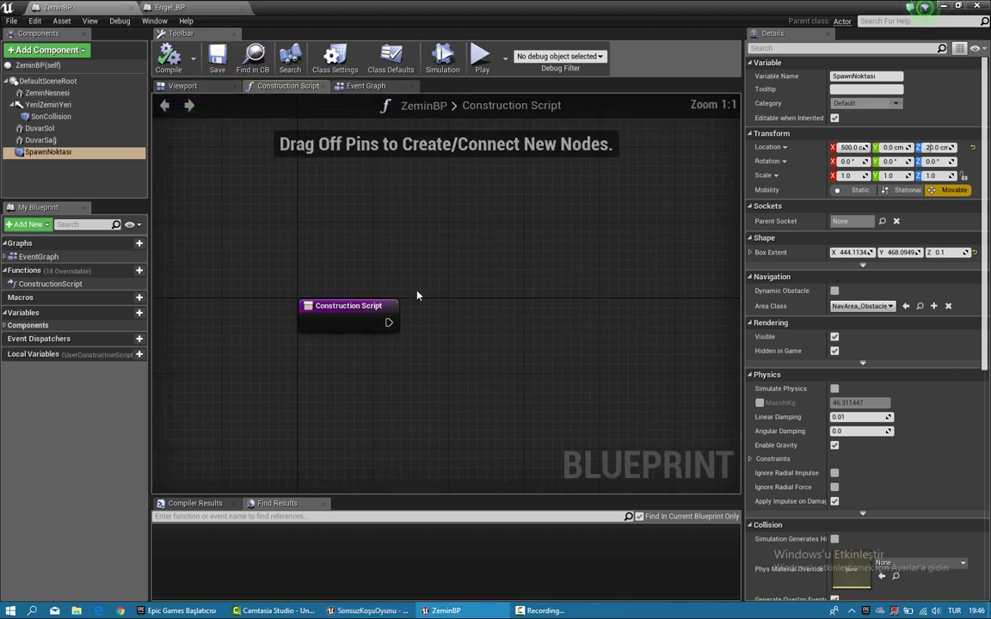
pyautogui.moveTo(264, 218); pyautogui.dragTo(464, 361)
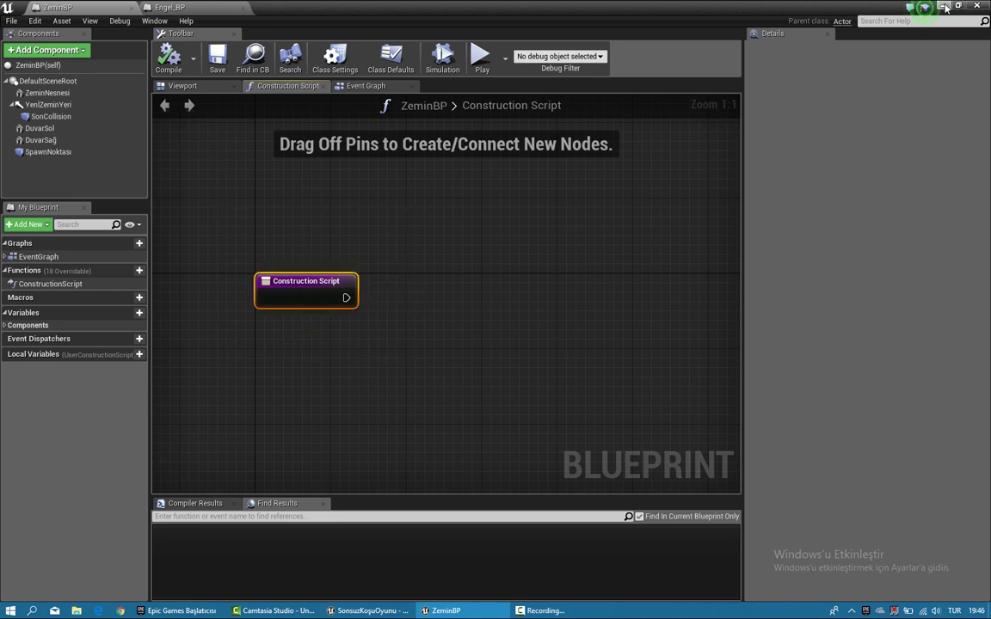
pyautogui.click(944, 7)
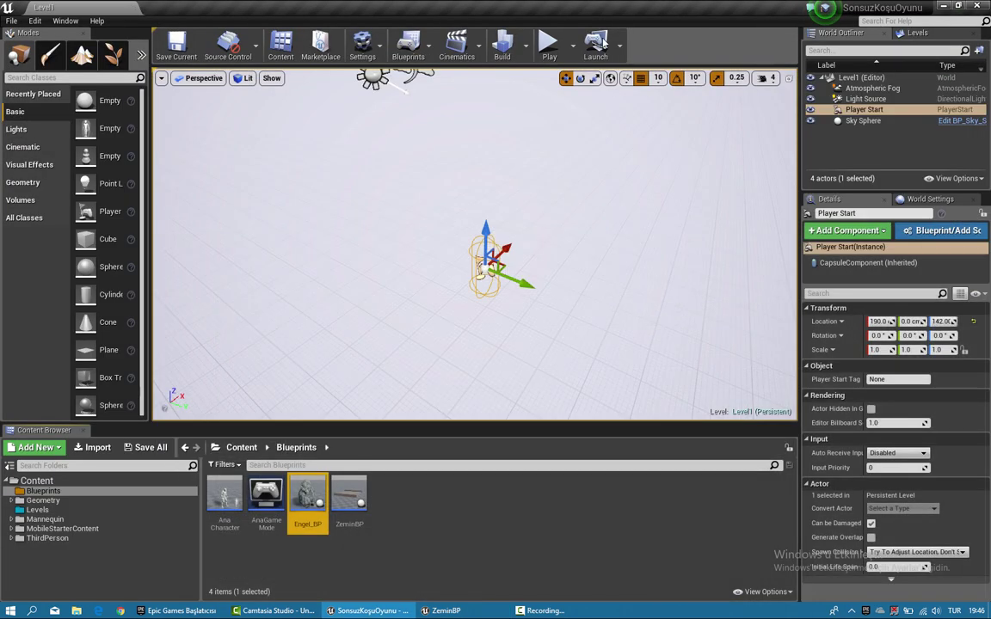
pyautogui.click(463, 611)
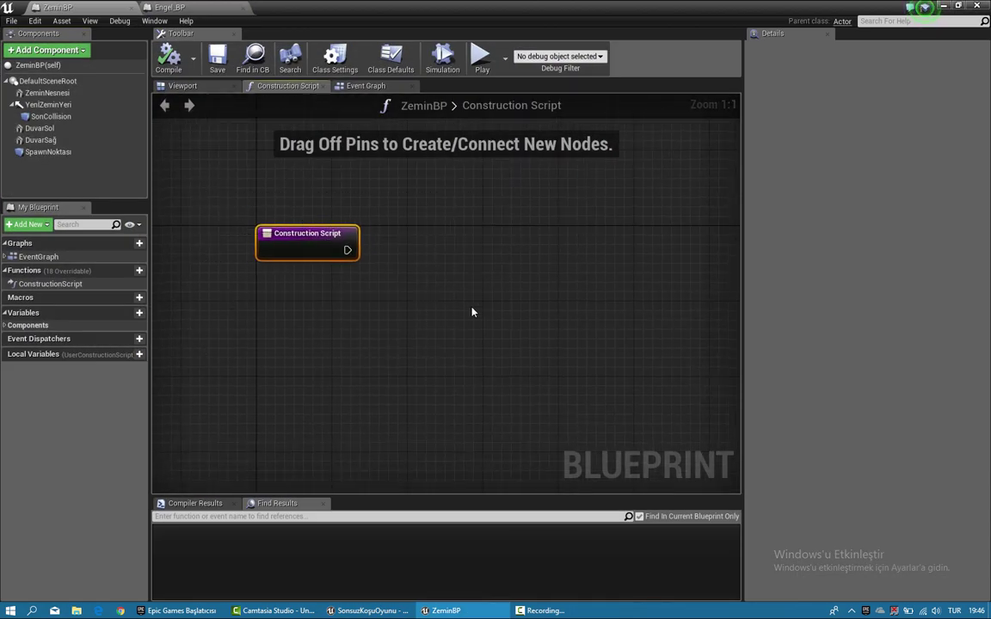
pyautogui.moveTo(404, 282); pyautogui.dragTo(348, 318, button='right')
pyautogui.click(942, 7)
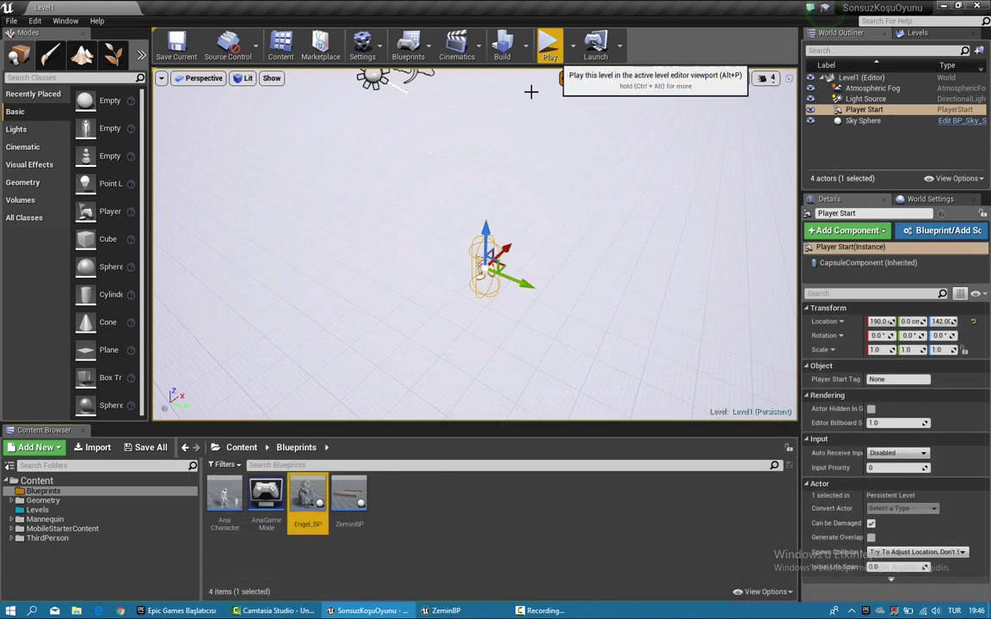
pyautogui.click(446, 611)
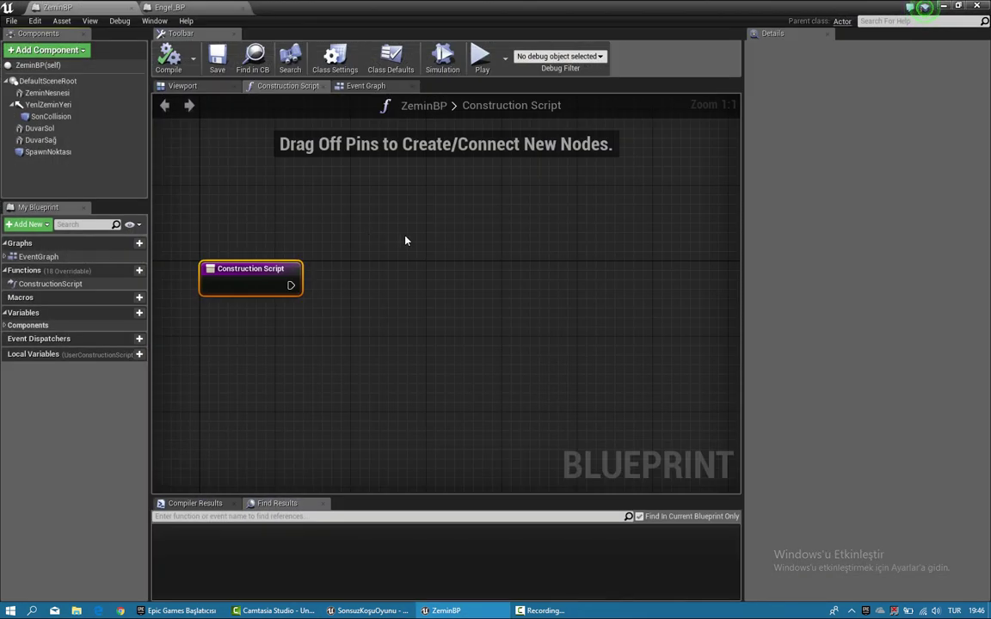
pyautogui.moveTo(406, 240); pyautogui.dragTo(453, 248, button='right')
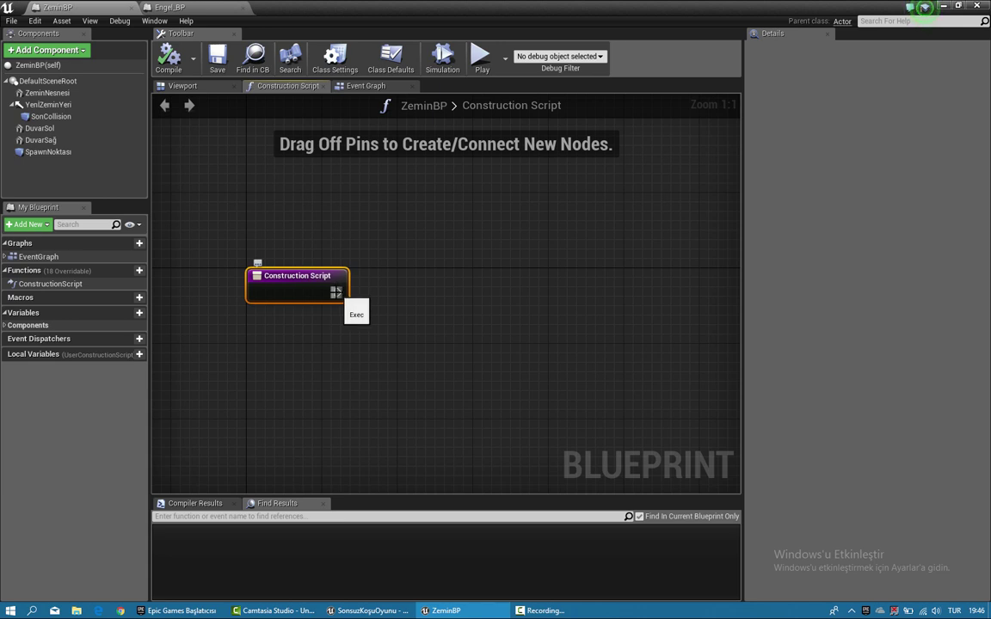
# Step: Wire an Add Child Actor Component node after Construction Script with Child Actor Class Engel_BP
pyautogui.moveTo(408, 296); pyautogui.dragTo(457, 295)
pyautogui.write('spawn')
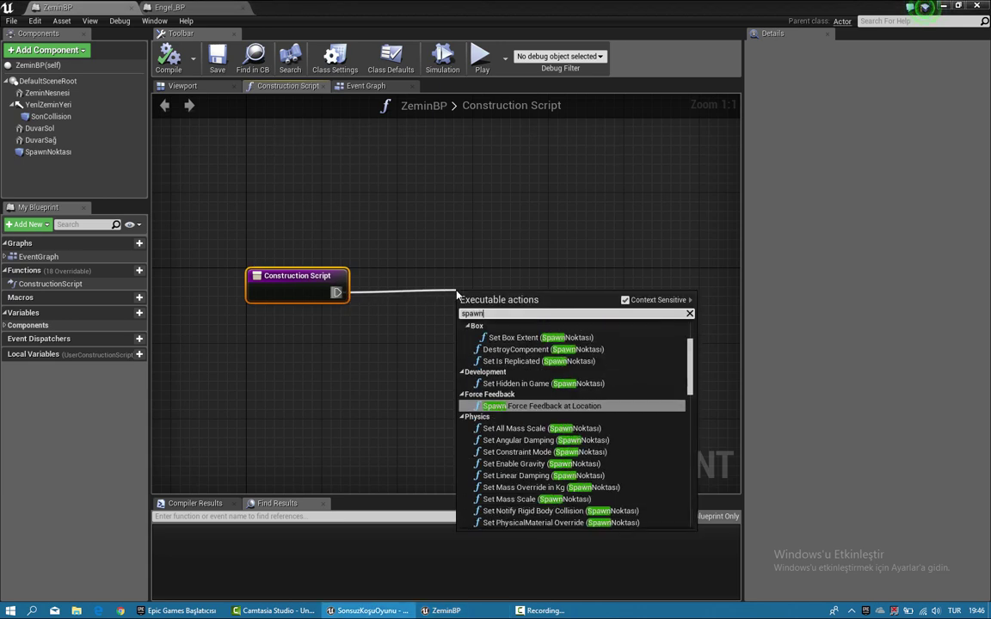
pyautogui.write('ac')
pyautogui.press('BackSpace')
pyautogui.press('BackSpace')
pyautogui.press('BackSpace')
pyautogui.press('BackSpace')
pyautogui.press('BackSpace')
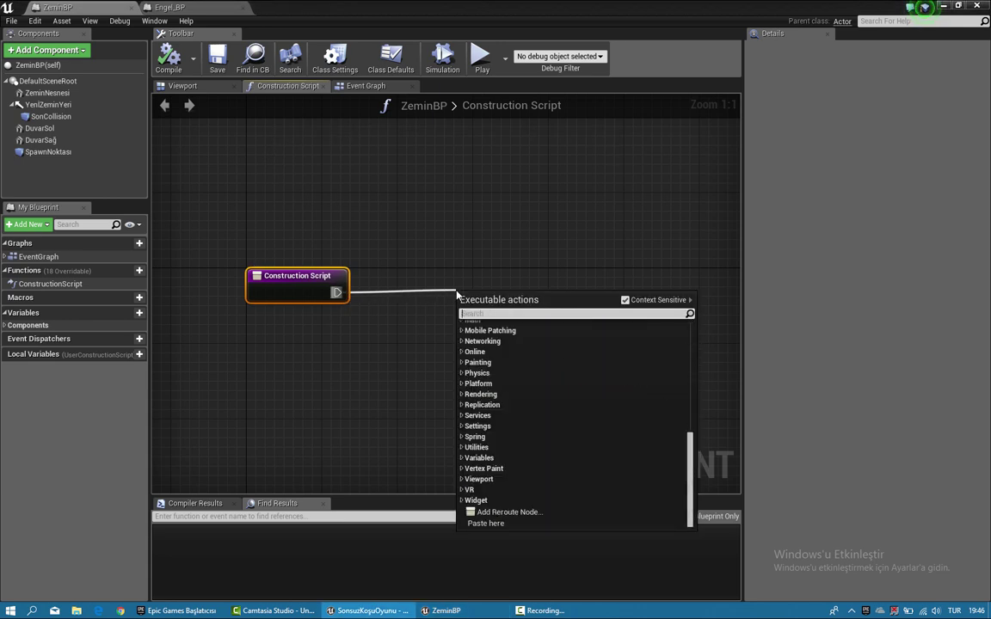
pyautogui.write('add c')
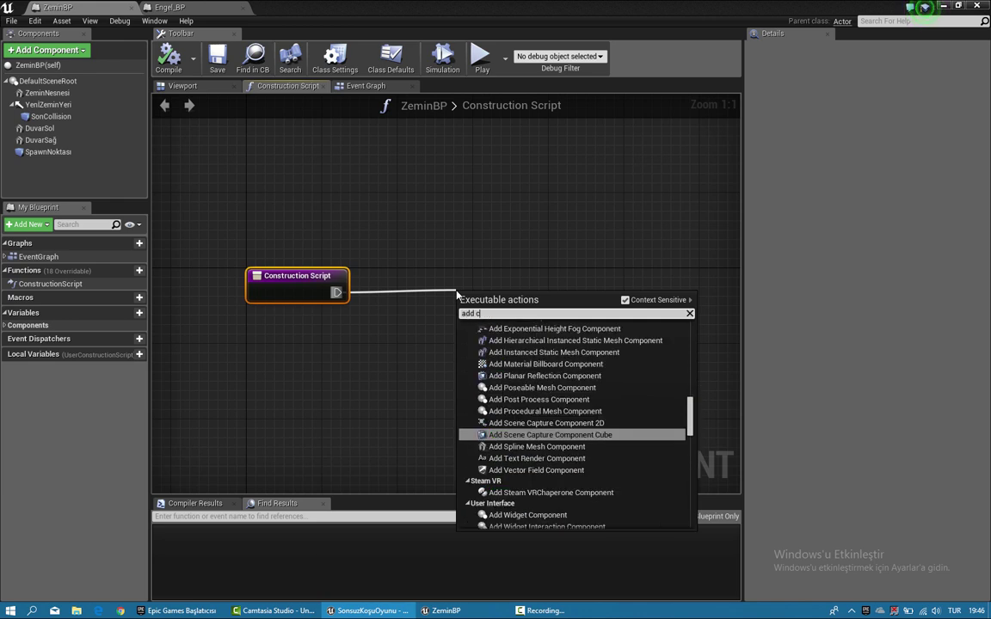
pyautogui.write('hi')
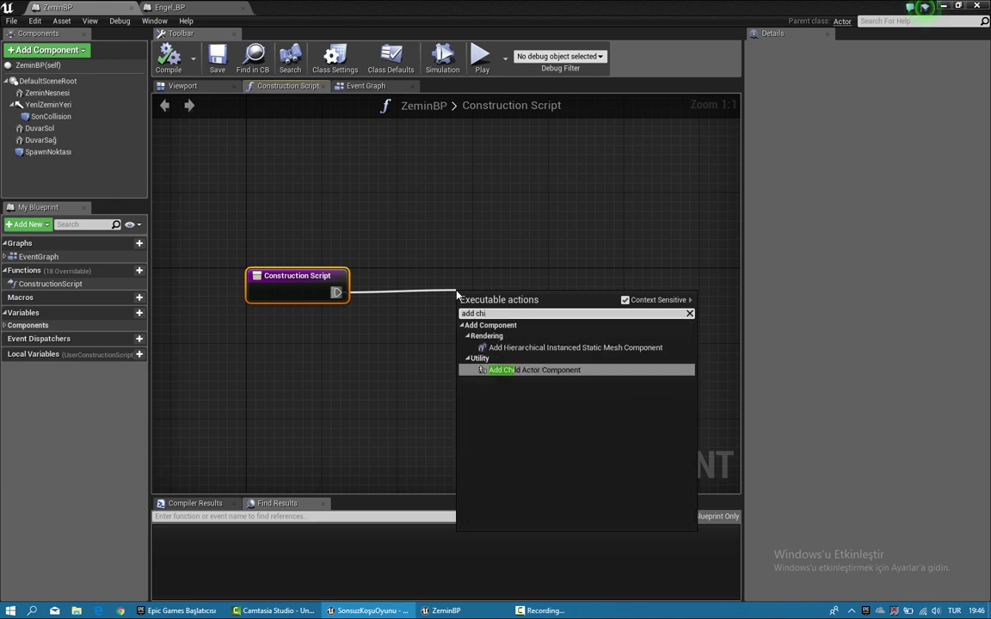
pyautogui.press('Return')
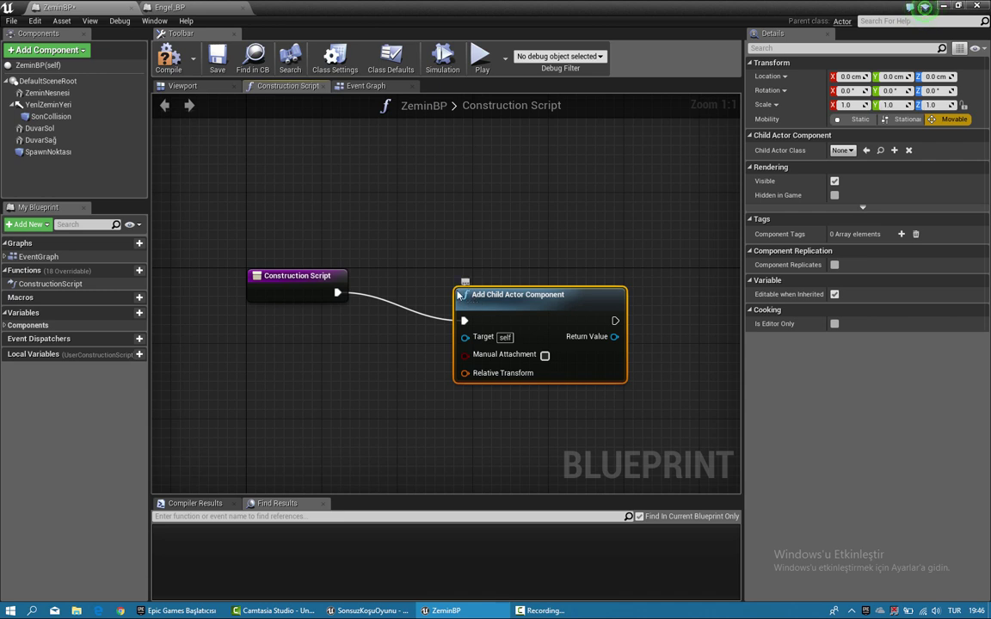
pyautogui.moveTo(470, 302)
pyautogui.mouseDown()
pyautogui.moveTo(436, 278)
pyautogui.moveTo(417, 292)
pyautogui.mouseUp()
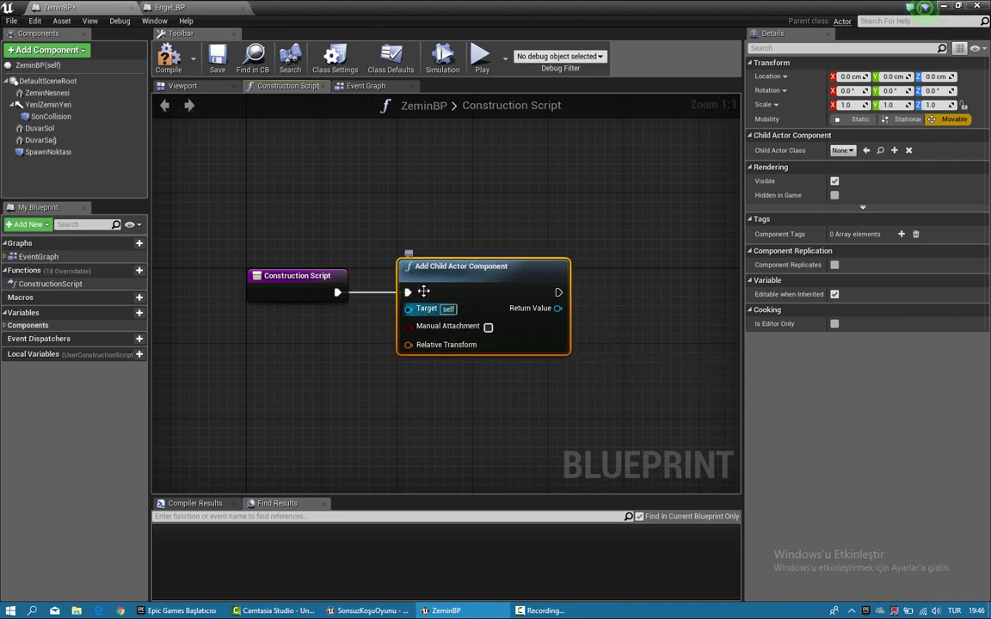
pyautogui.moveTo(423, 291); pyautogui.dragTo(419, 211, button='right')
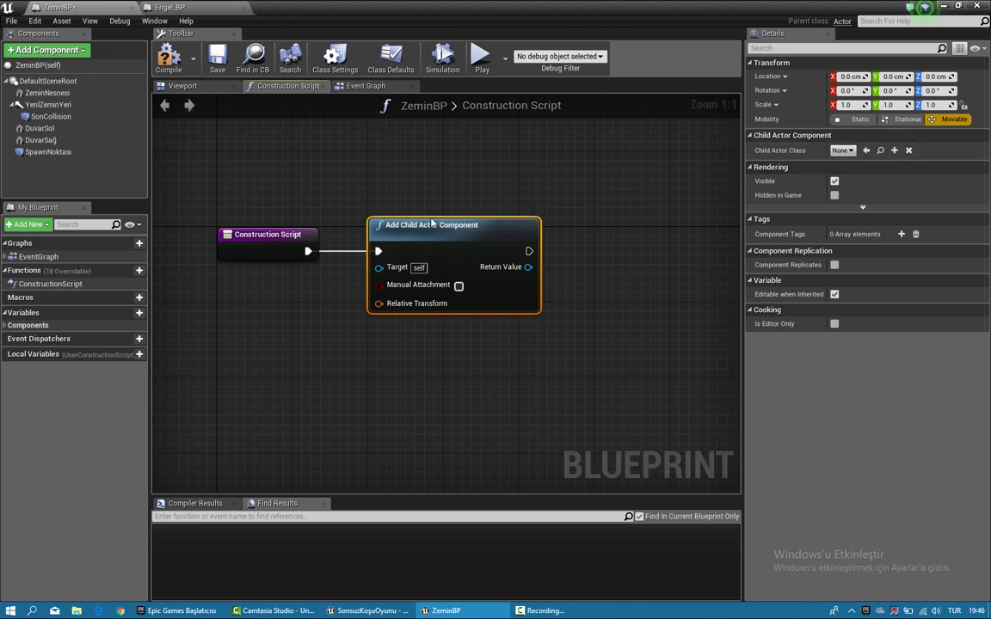
pyautogui.click(841, 151)
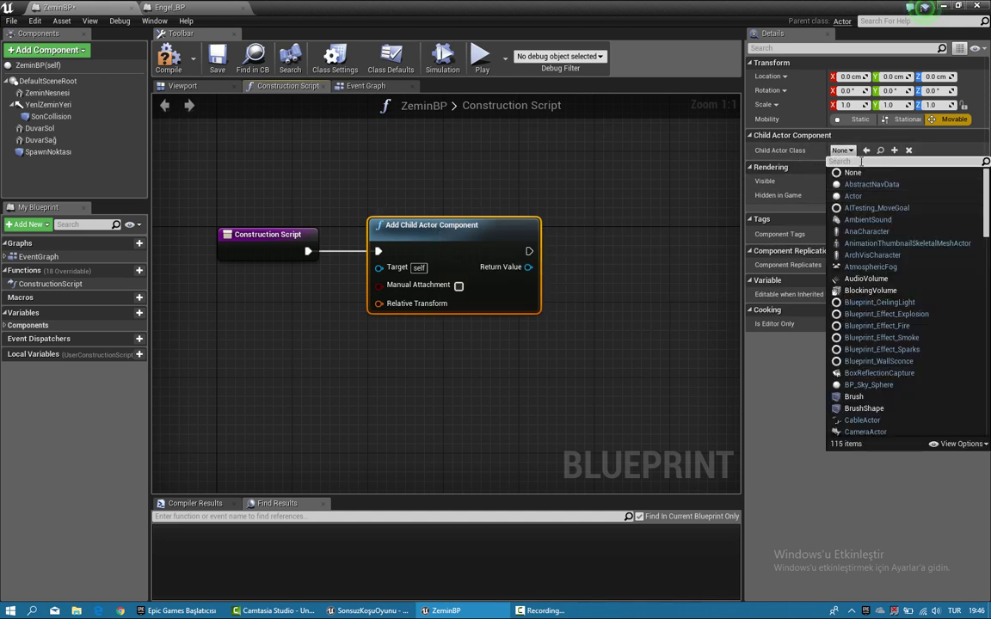
pyautogui.write('engel')
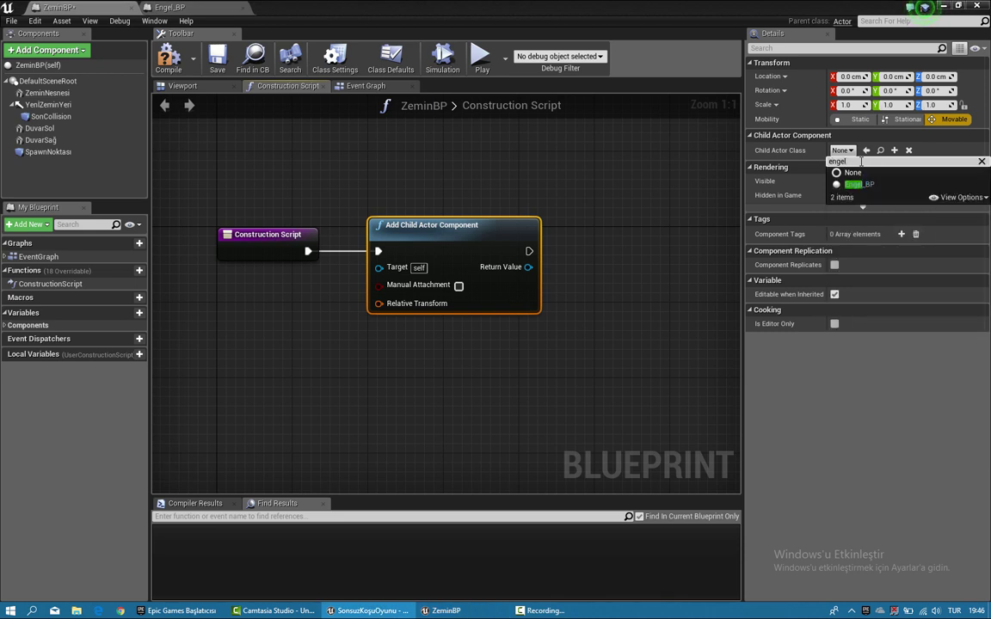
pyautogui.click(860, 185)
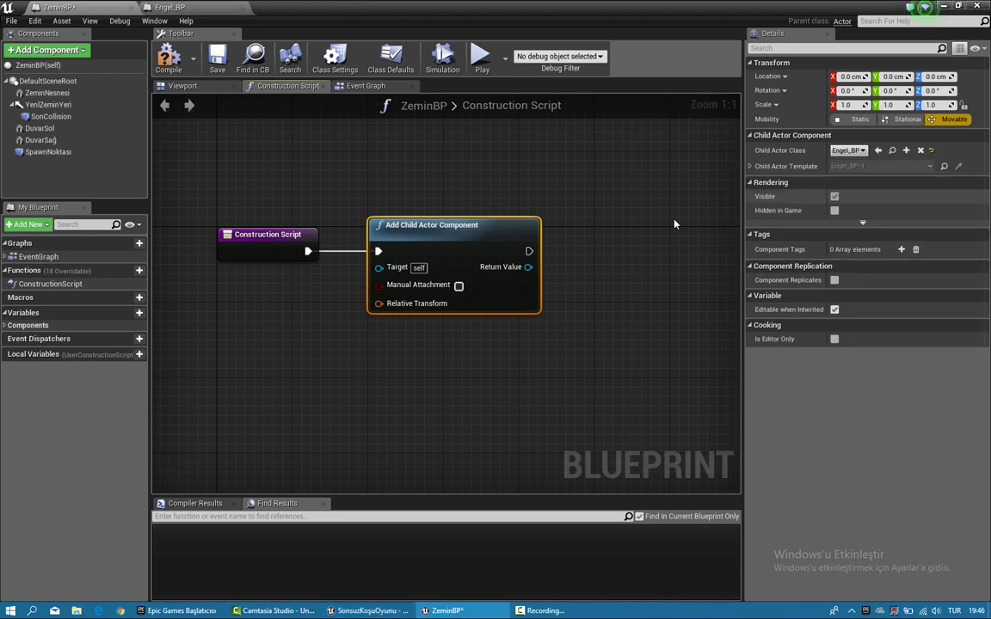
pyautogui.moveTo(478, 191); pyautogui.dragTo(601, 180, button='right')
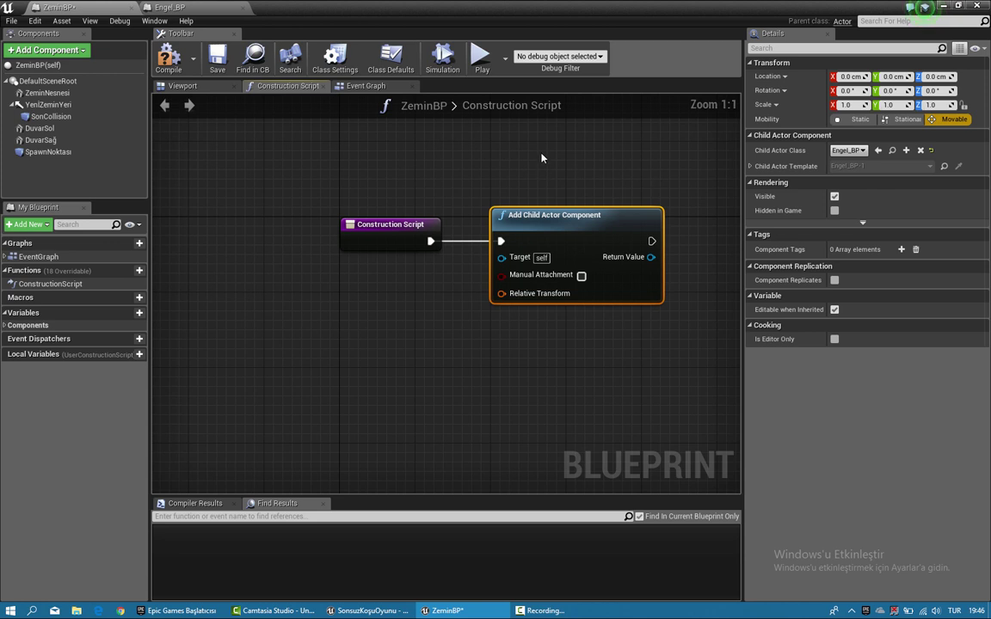
# Step: Add a Spawn Noktası reference and a Random Point in Bounding Box node to the graph
pyautogui.moveTo(542, 158); pyautogui.dragTo(536, 144, button='right')
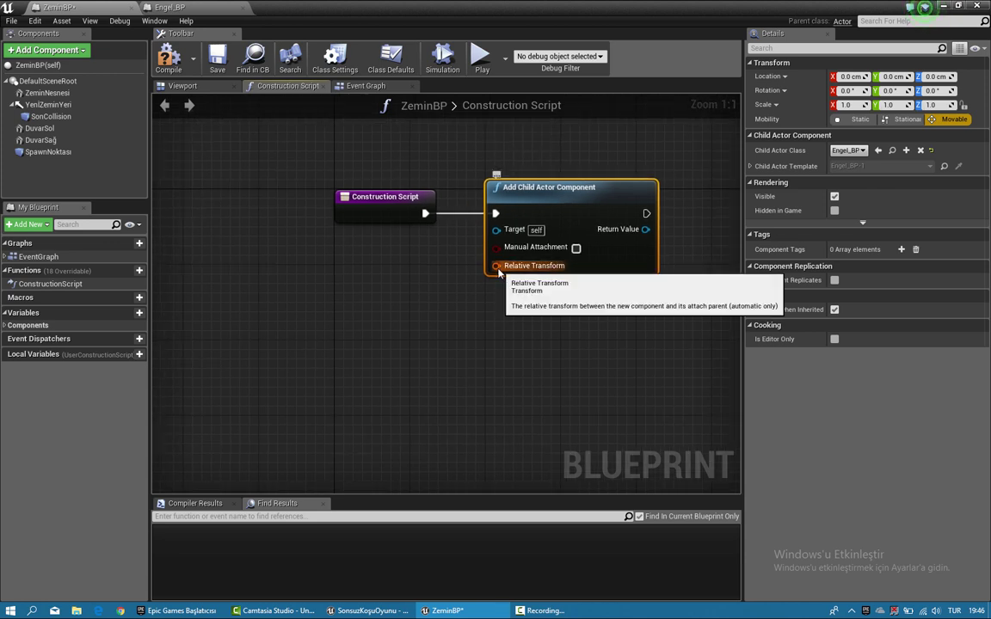
pyautogui.moveTo(438, 279); pyautogui.dragTo(499, 263, button='right')
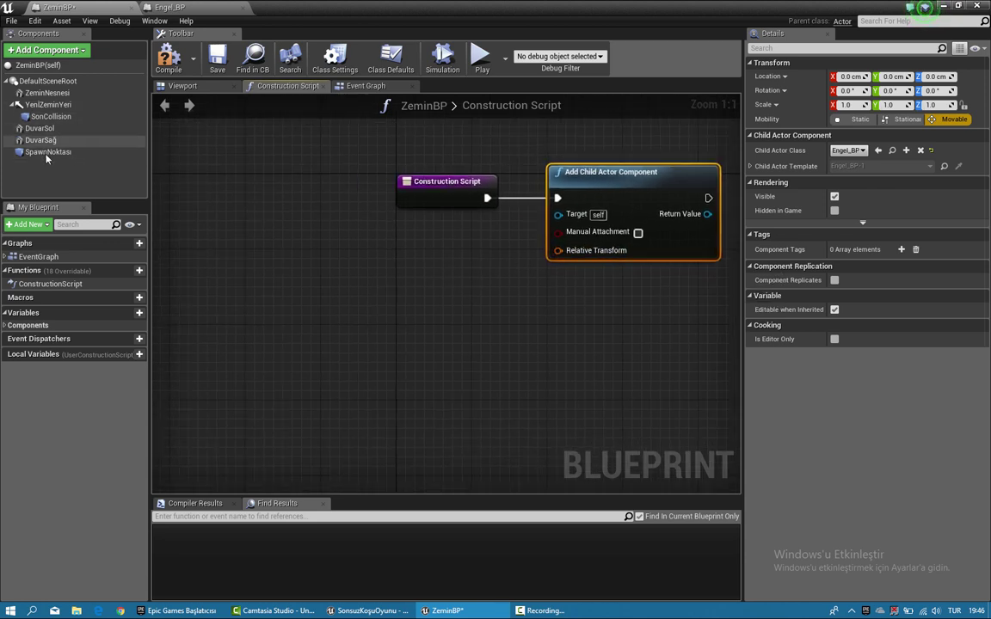
pyautogui.moveTo(48, 151); pyautogui.dragTo(241, 295)
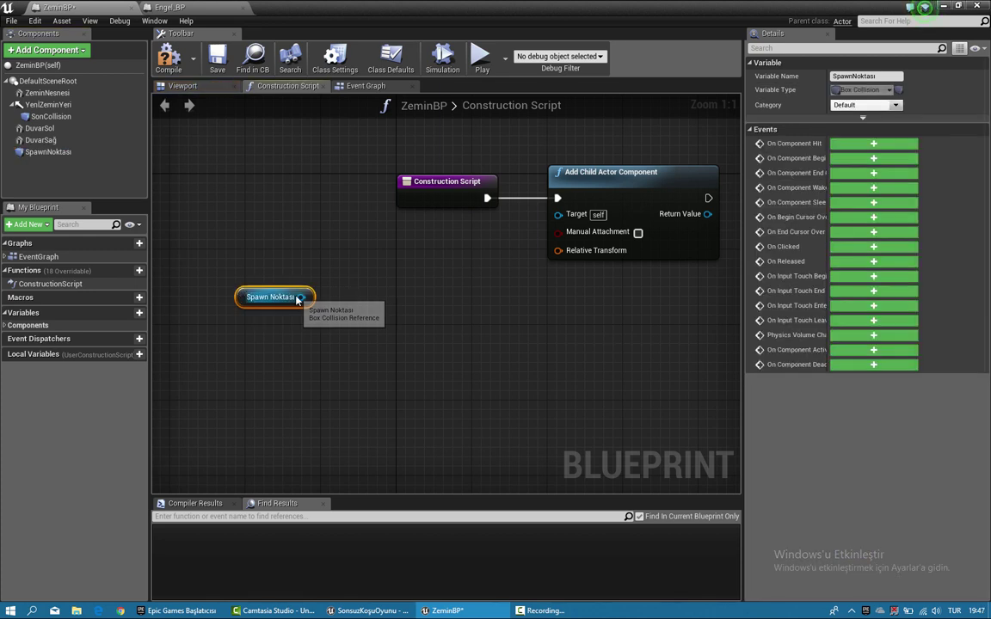
pyautogui.moveTo(362, 311); pyautogui.dragTo(339, 308)
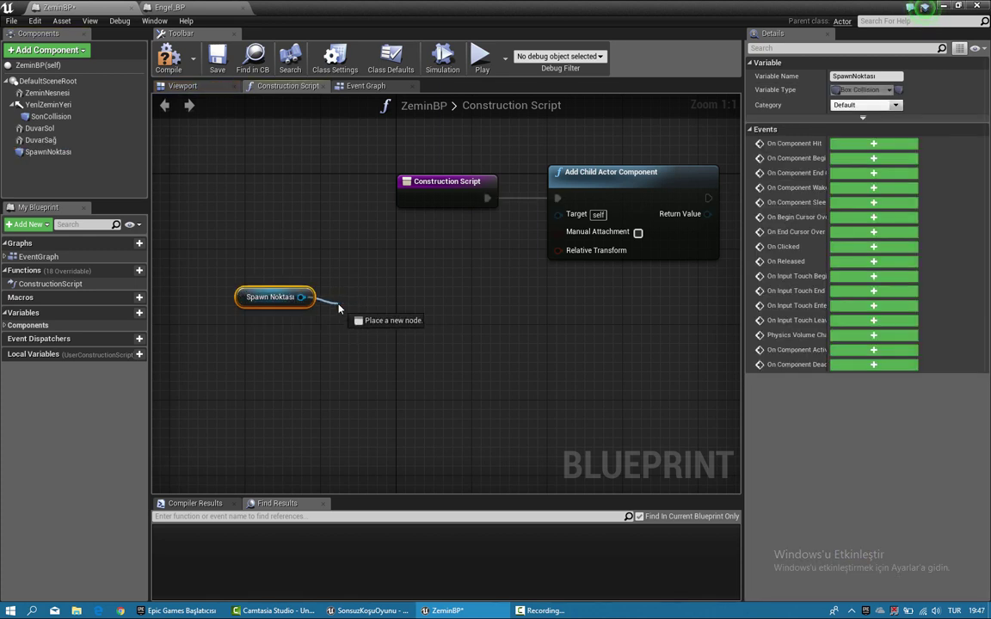
pyautogui.rightClick(427, 292)
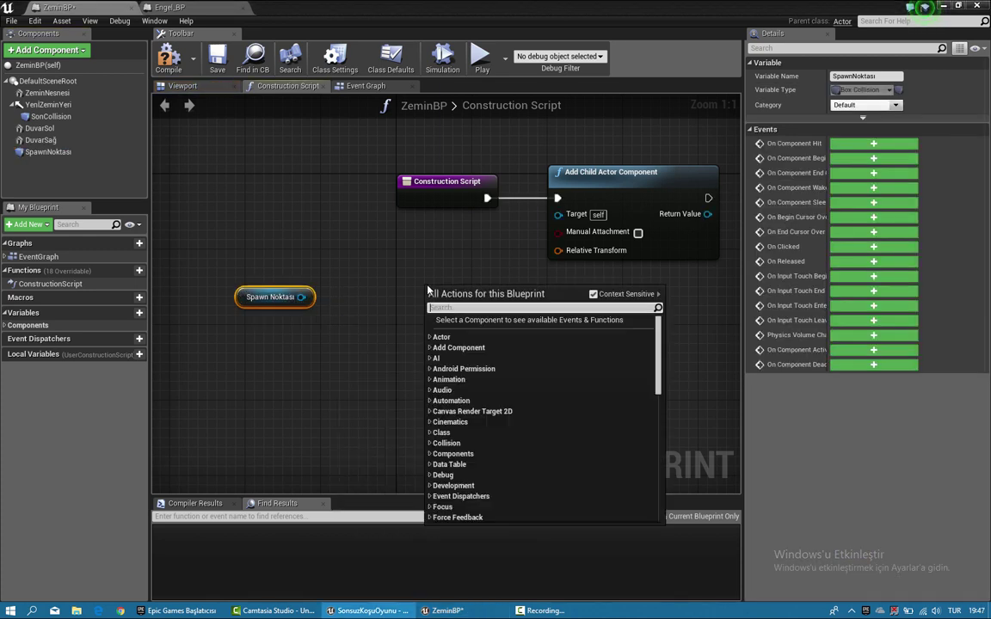
pyautogui.write('randomp')
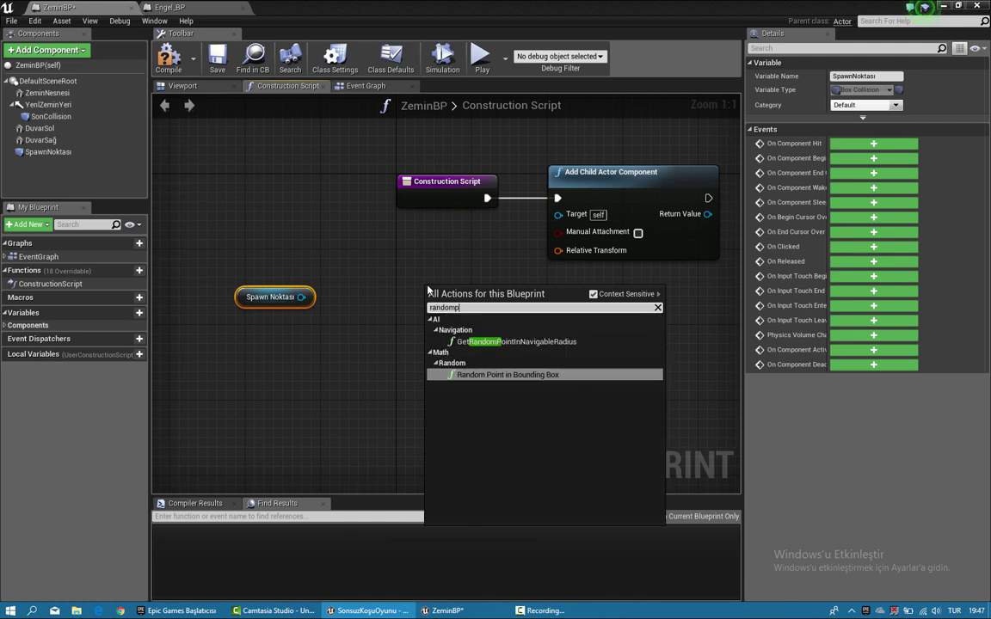
pyautogui.press('Return')
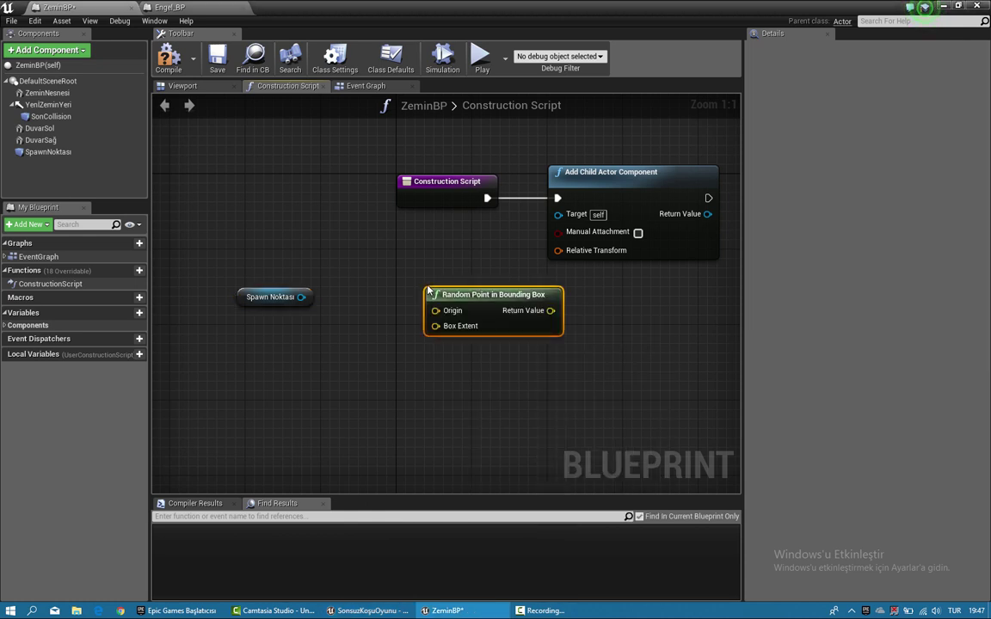
# Step: Feed Spawn Noktası's GetWorldLocation into Origin and its Get Box Extent into the random-point node
pyautogui.moveTo(353, 277); pyautogui.dragTo(435, 290, button='right')
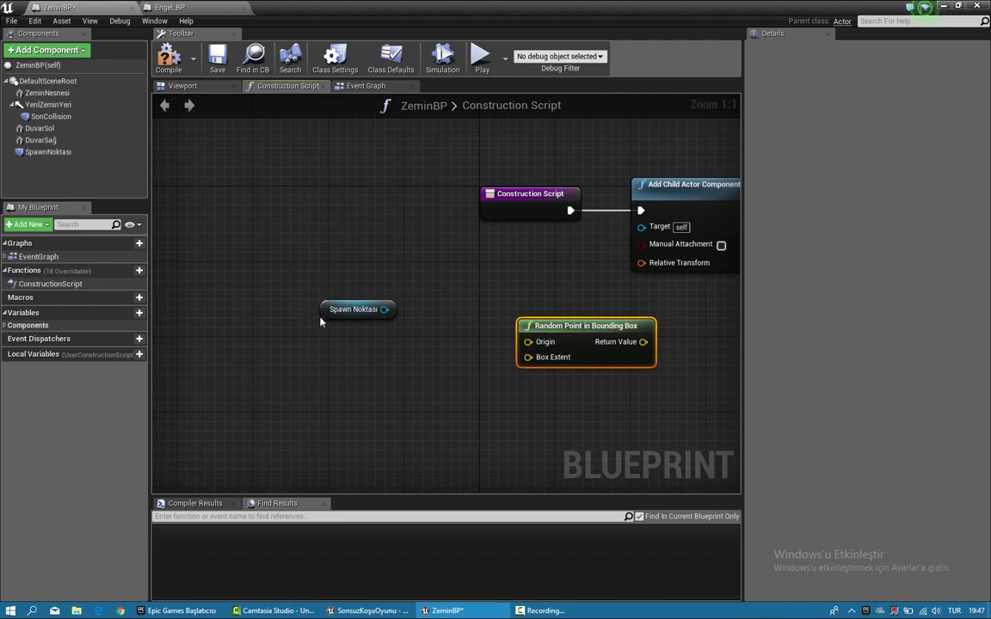
pyautogui.moveTo(323, 311); pyautogui.dragTo(264, 311)
pyautogui.moveTo(396, 321); pyautogui.dragTo(396, 321)
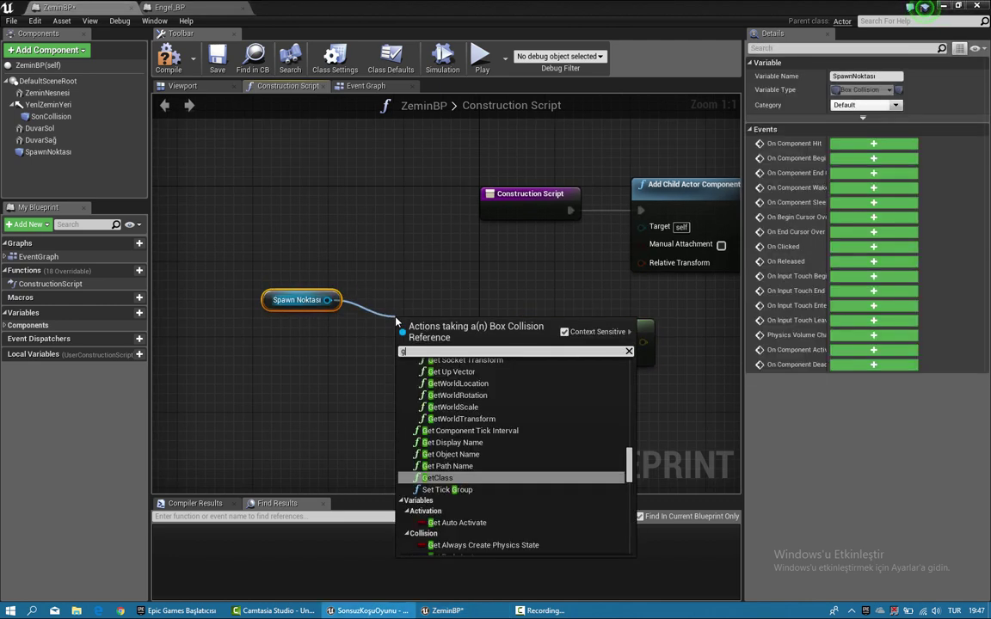
pyautogui.write('getwor')
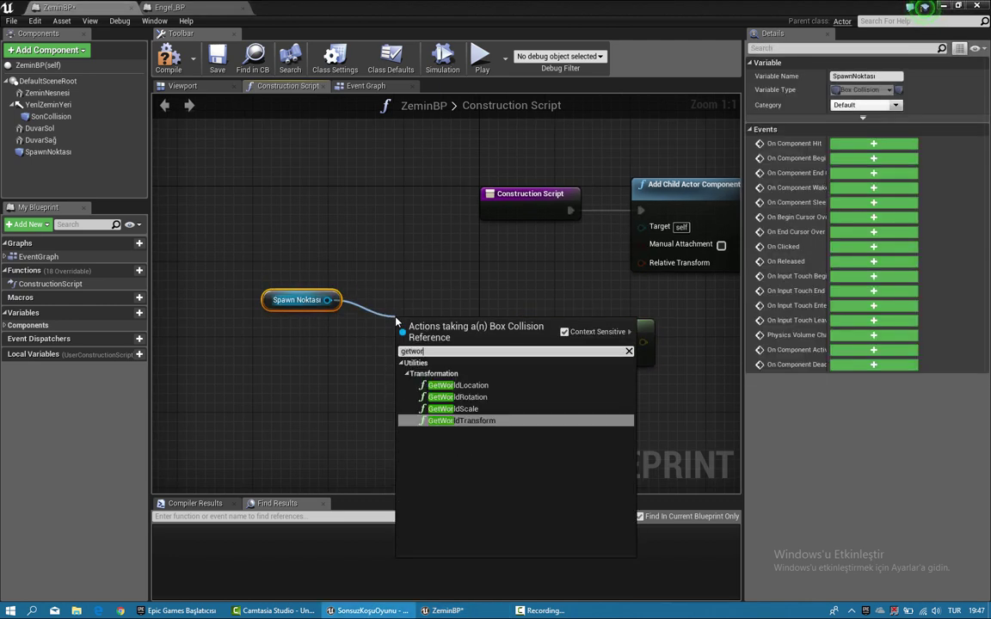
pyautogui.press('Up')
pyautogui.press('Up')
pyautogui.press('Up')
pyautogui.press('Return')
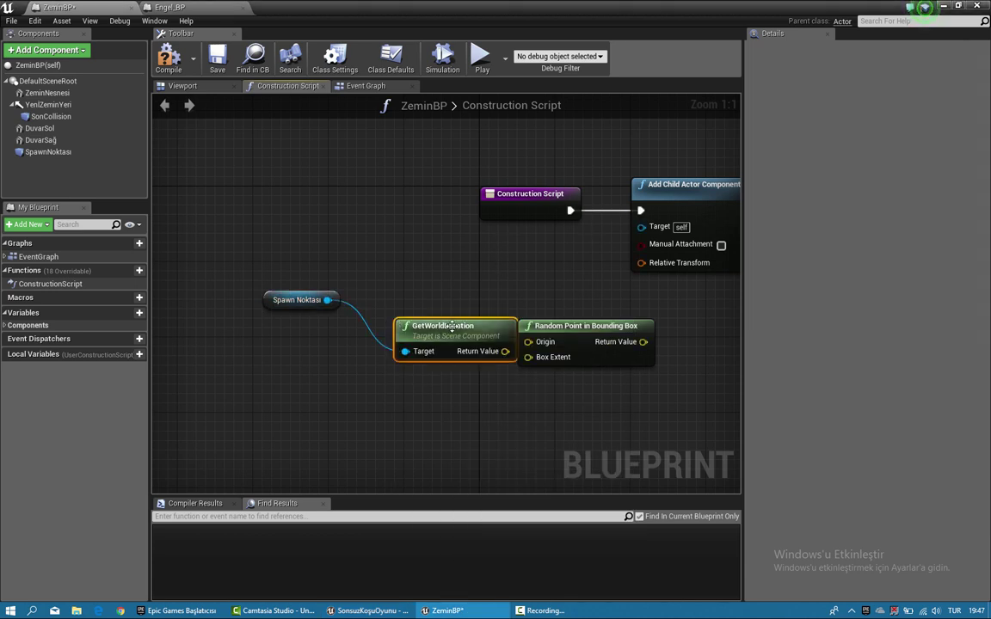
pyautogui.moveTo(450, 326)
pyautogui.mouseDown()
pyautogui.moveTo(413, 289)
pyautogui.moveTo(524, 333)
pyautogui.mouseUp()
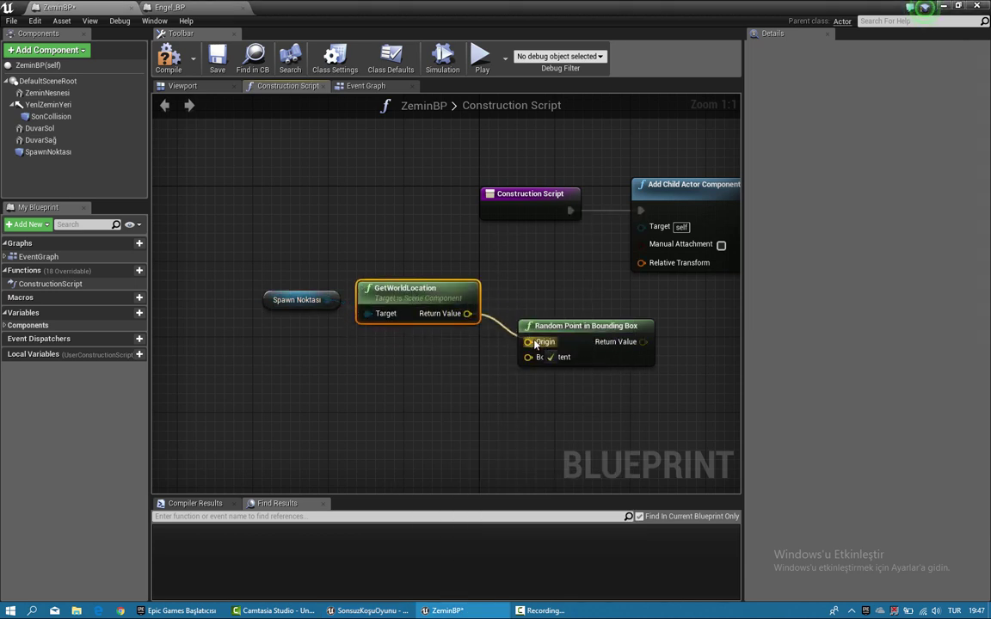
pyautogui.moveTo(359, 393); pyautogui.dragTo(359, 393)
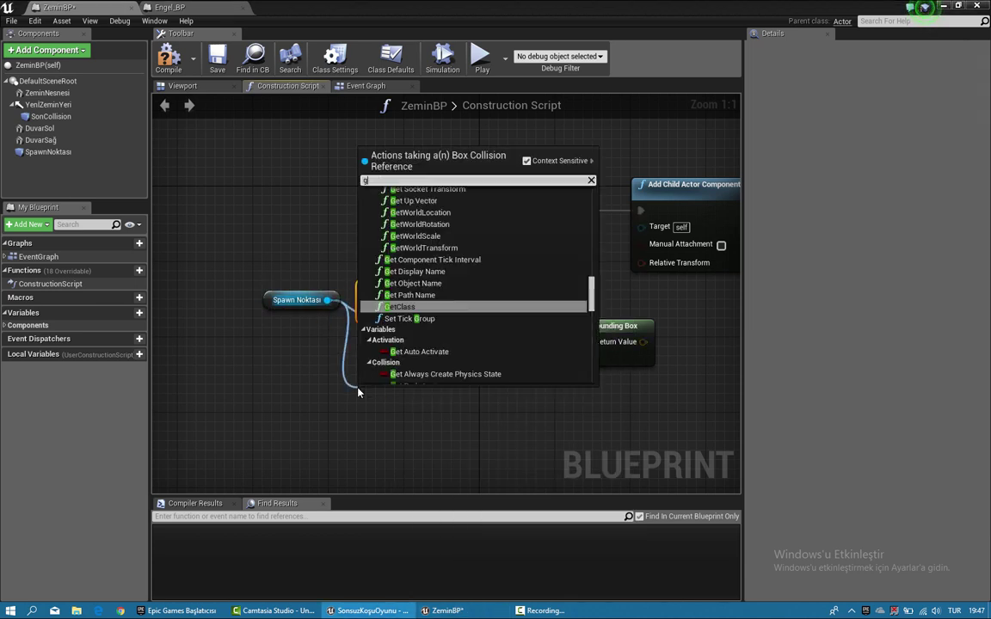
pyautogui.write('getbo')
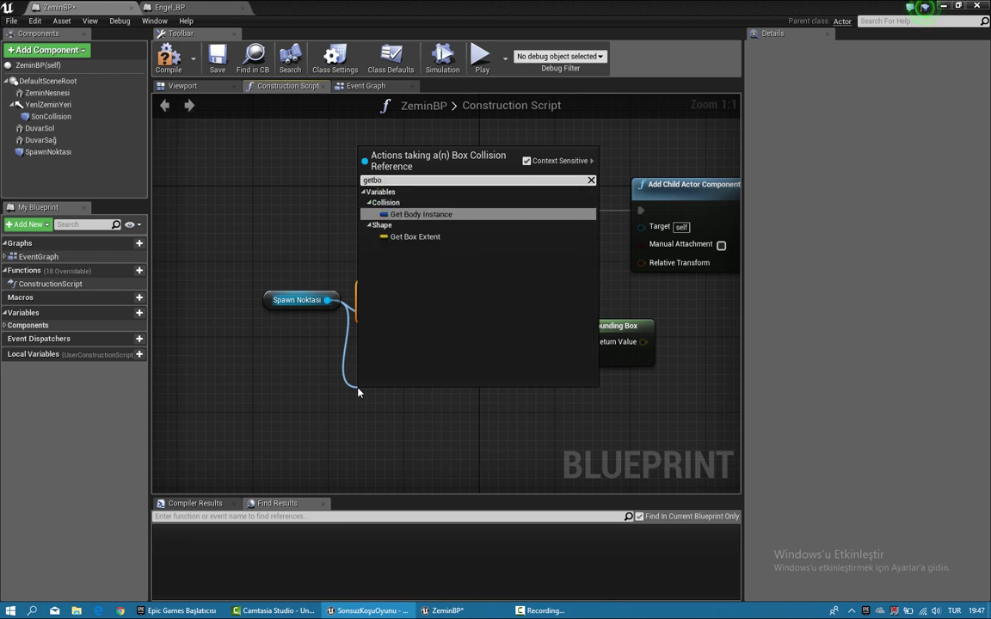
pyautogui.press('Down')
pyautogui.press('Return')
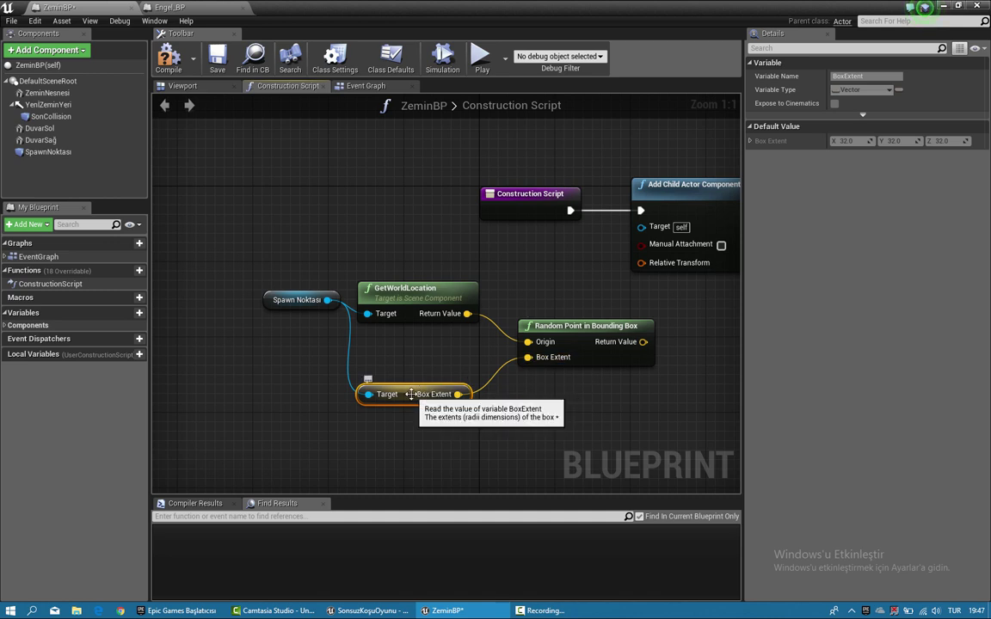
# Step: Split Relative Transform on Add Child Actor Component and connect the random point to its Location
pyautogui.moveTo(525, 290); pyautogui.dragTo(394, 309, button='right')
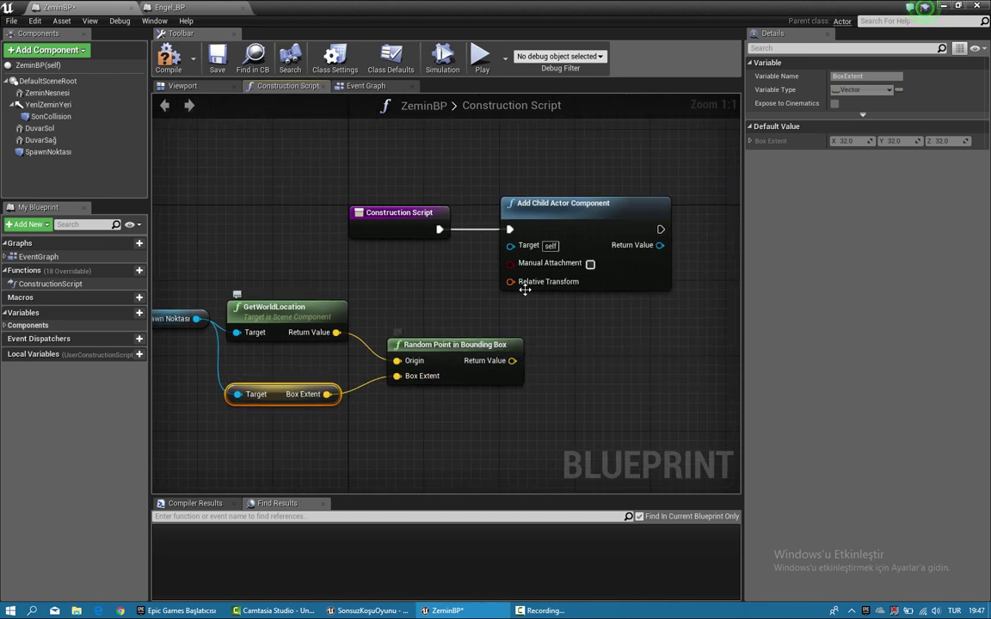
pyautogui.moveTo(550, 221); pyautogui.dragTo(643, 221)
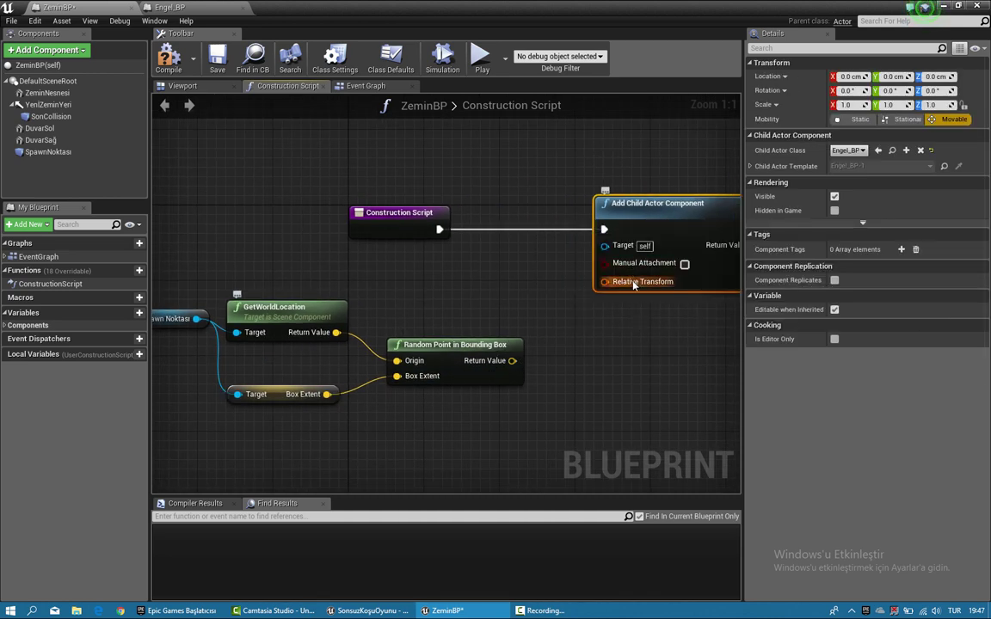
pyautogui.rightClick(635, 282)
pyautogui.click(651, 322)
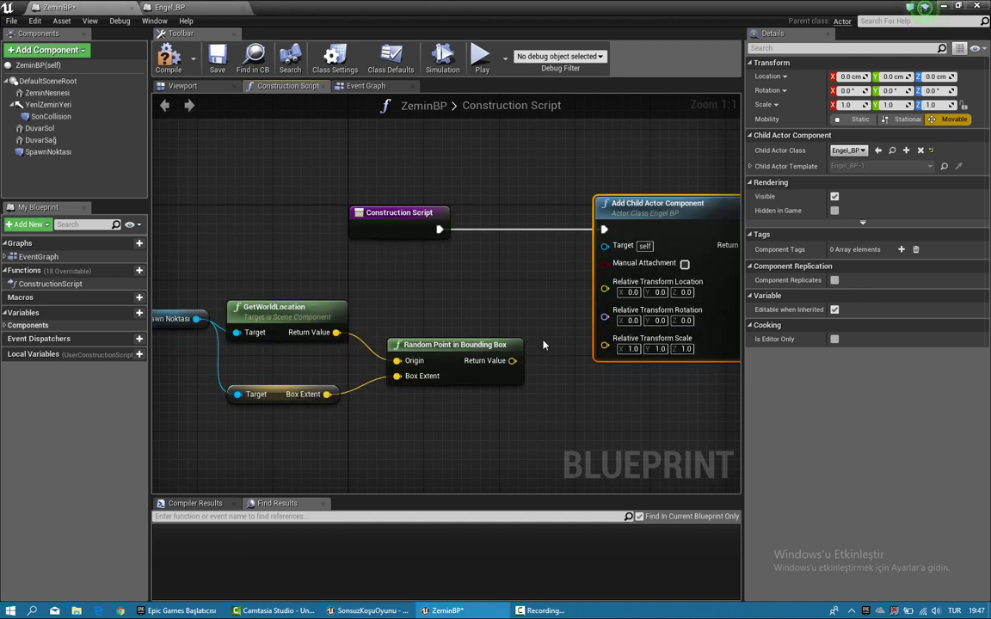
pyautogui.moveTo(504, 362); pyautogui.dragTo(608, 302)
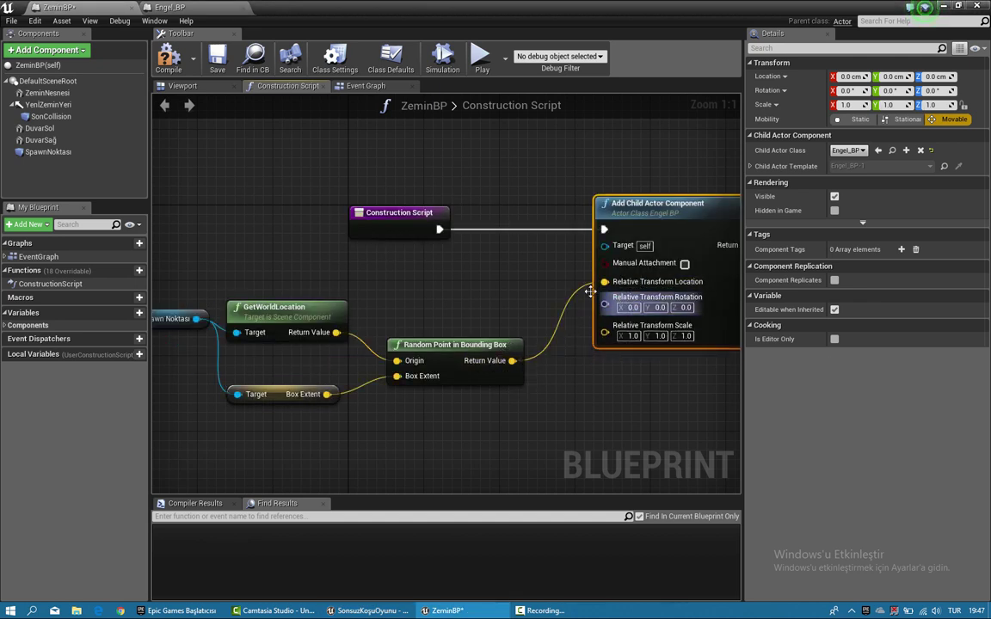
pyautogui.moveTo(531, 281); pyautogui.dragTo(453, 282, button='right')
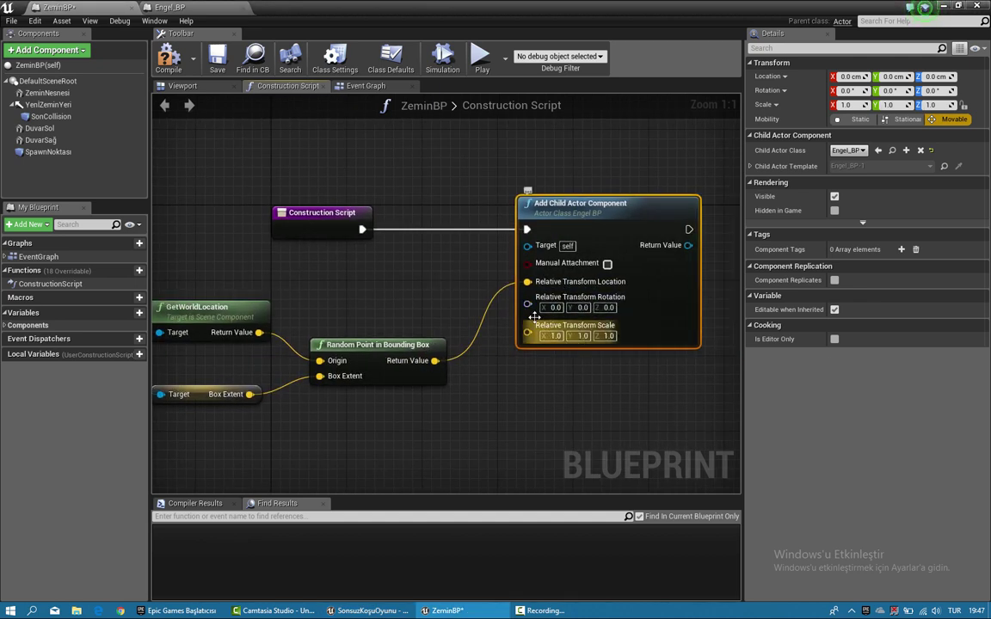
pyautogui.click(176, 87)
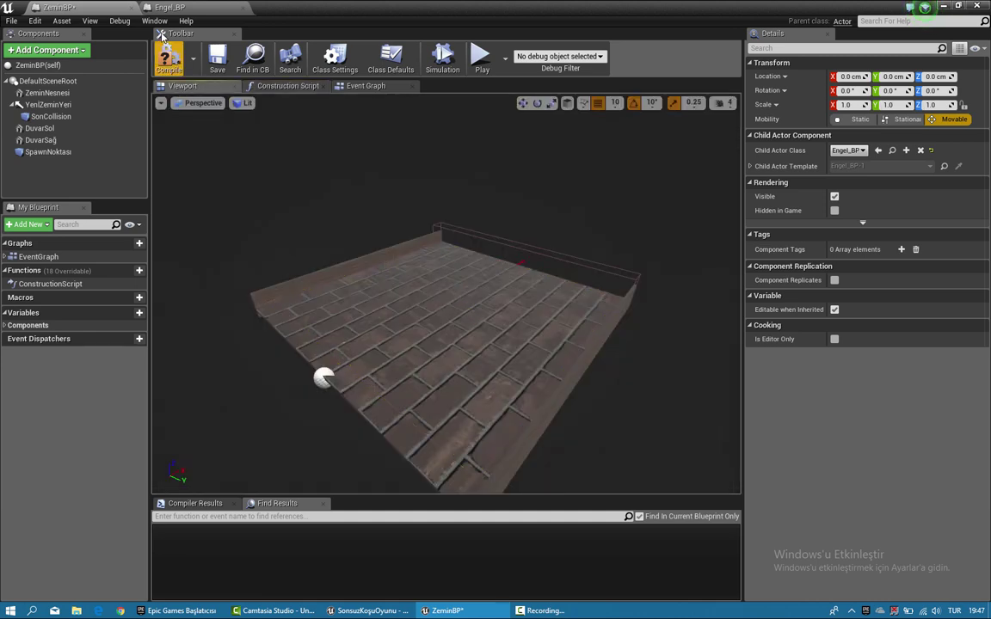
# Step: Recompile ZeminBP five times, watching the preview rock jump to random floor spots, then minimize it
pyautogui.click(166, 58)
pyautogui.moveTo(404, 221); pyautogui.dragTo(533, 210)
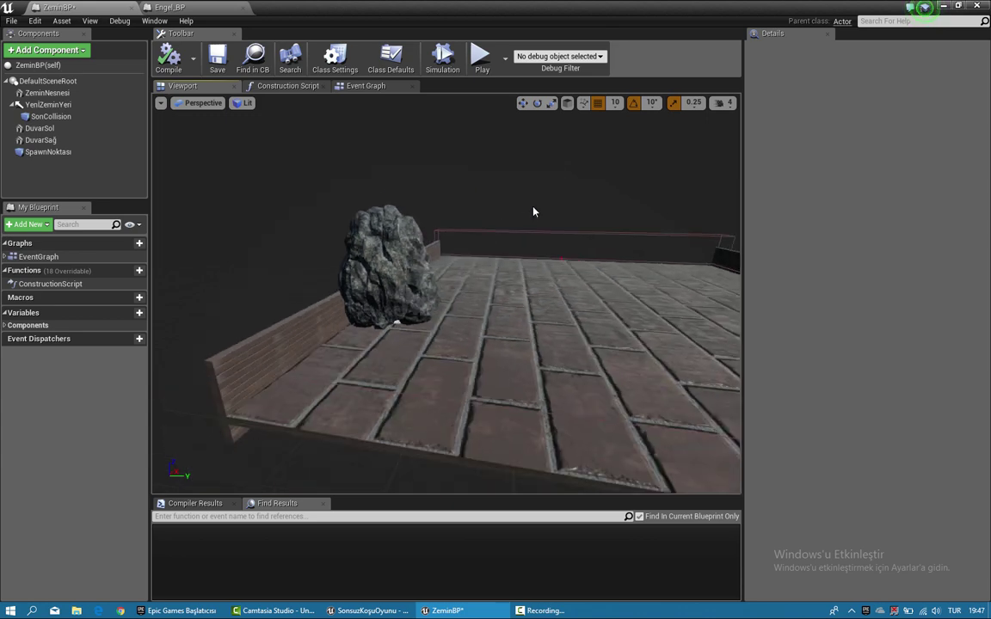
pyautogui.click(159, 62)
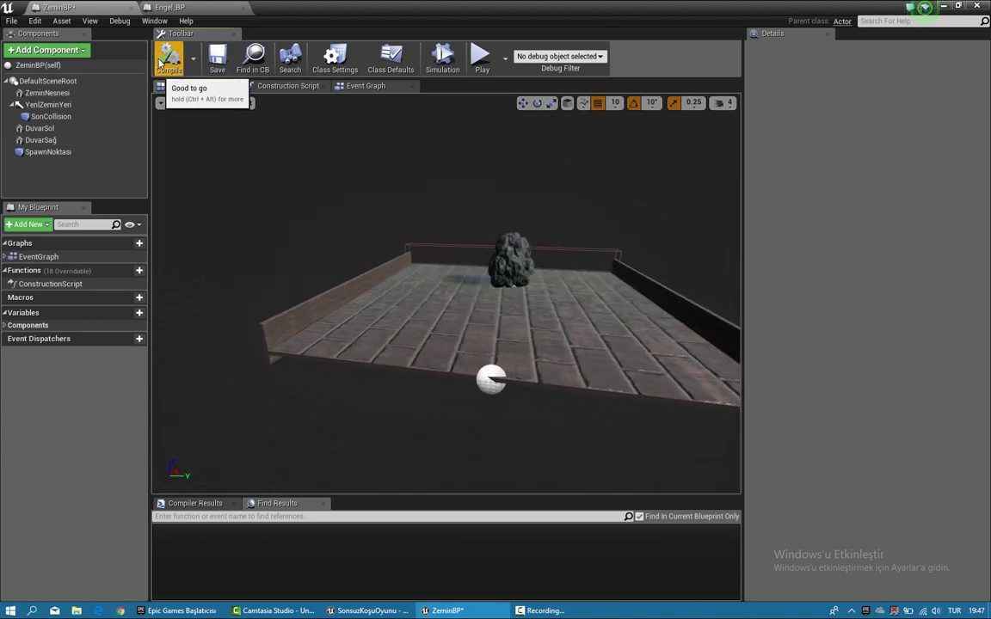
pyautogui.click(159, 62)
pyautogui.click(159, 62)
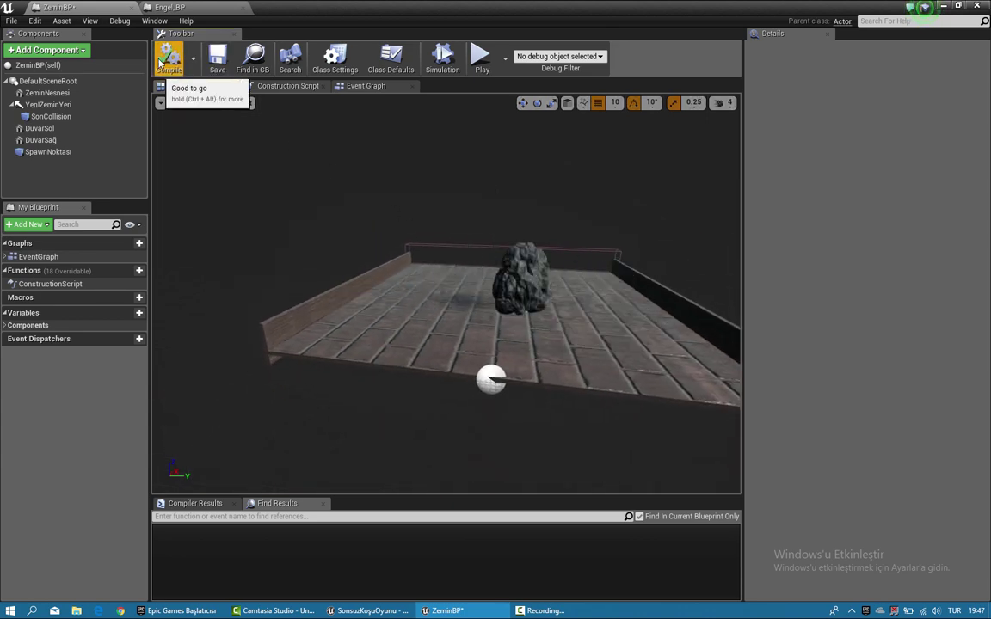
pyautogui.click(159, 62)
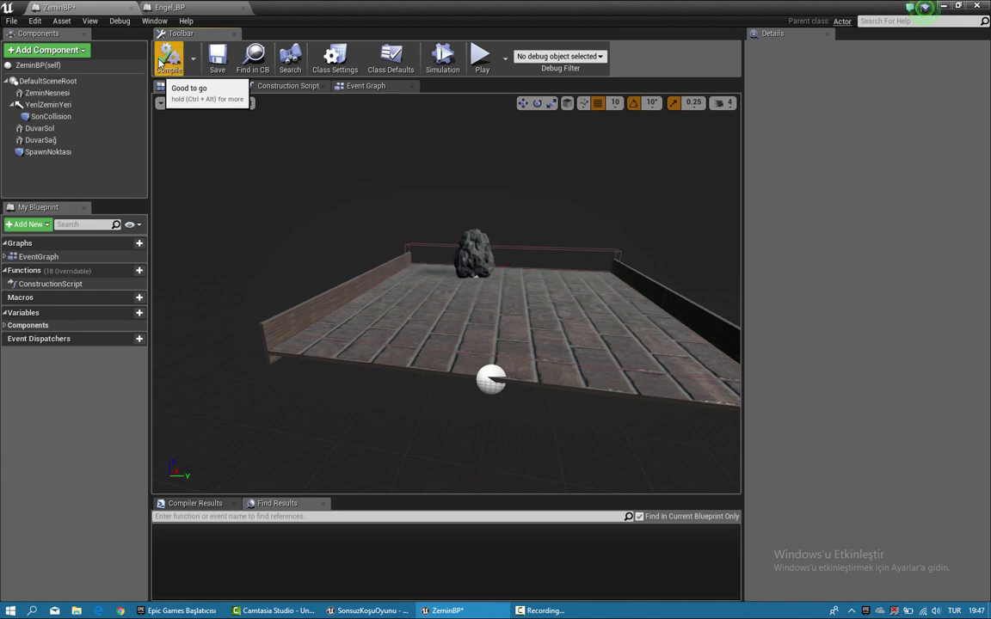
pyautogui.click(943, 7)
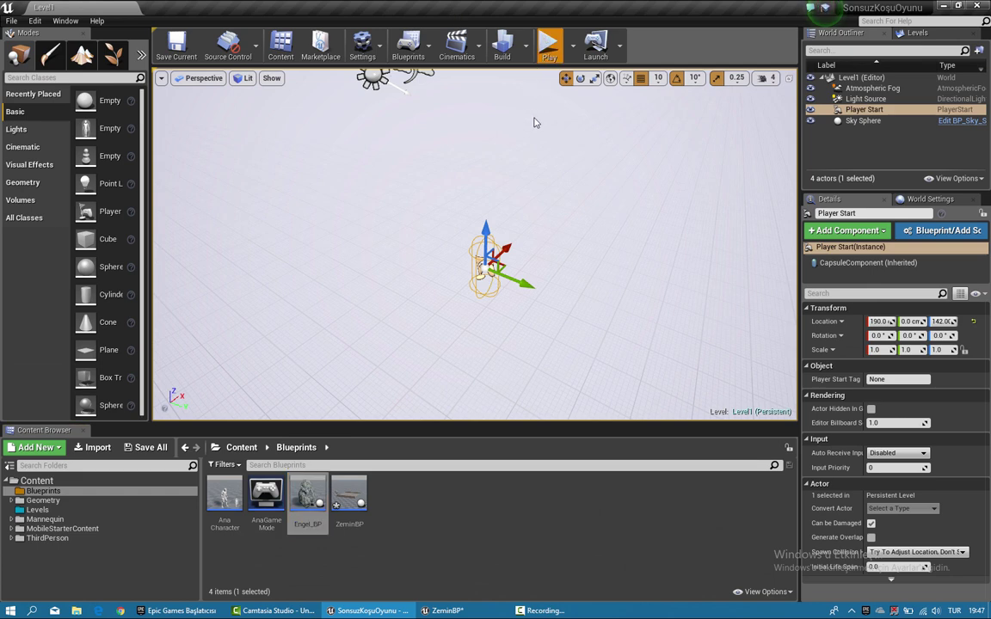
# Step: Start a Play-in-Editor session, then release the mouse and eject to look over the brick track
pyautogui.hotkey('alt', 'p')
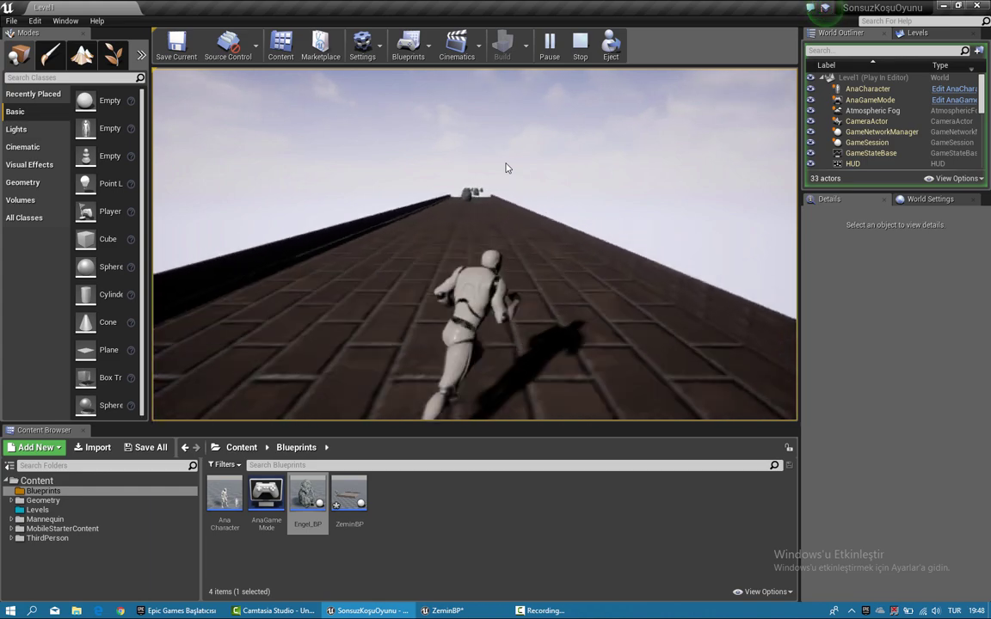
pyautogui.hotkey('shift', 'F1')
pyautogui.press('F8')
pyautogui.moveTo(354, 182); pyautogui.dragTo(796, 276, button='right')
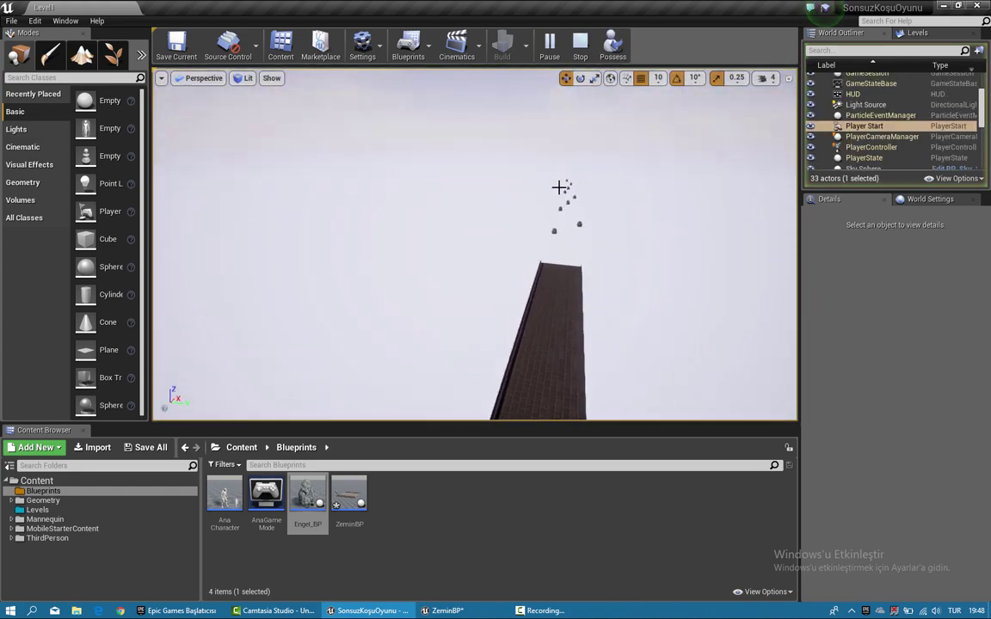
# Step: Select floor tile ZeminBP14's SpawnNoktasi box, toggle its Hidden in Game, and return to ZeminBP
pyautogui.click(436, 249)
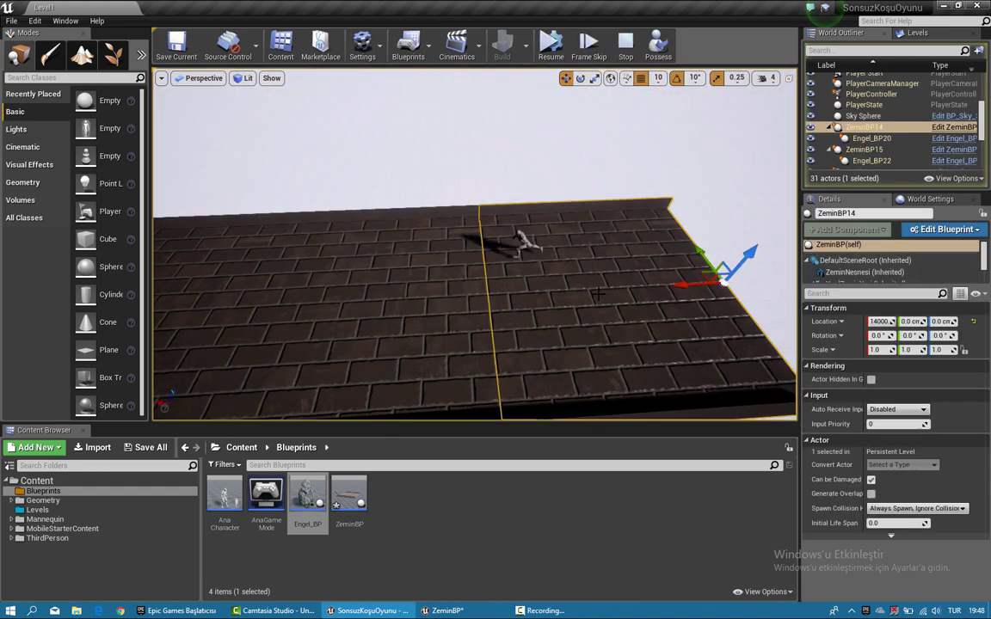
pyautogui.press('Pause')
pyautogui.scroll(-2, 864, 267)
pyautogui.click(864, 275)
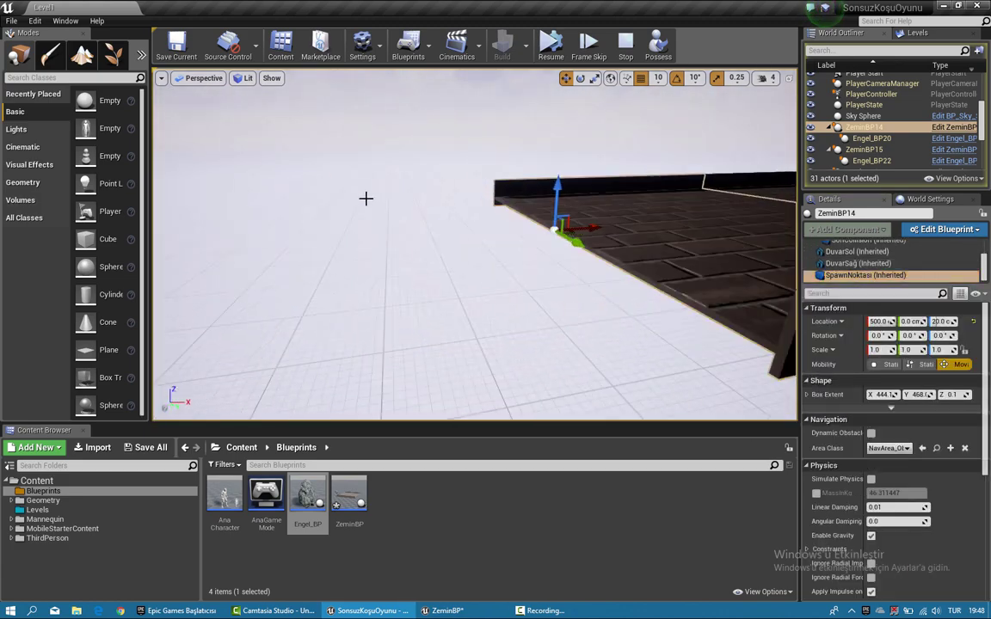
pyautogui.press('f')
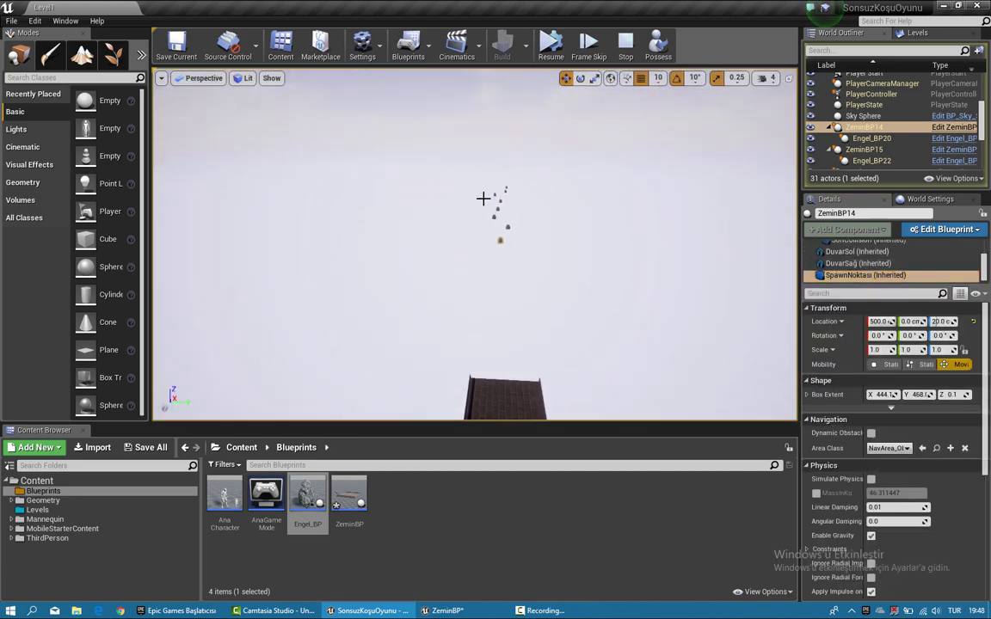
pyautogui.moveTo(483, 198); pyautogui.dragTo(600, 243, button='right')
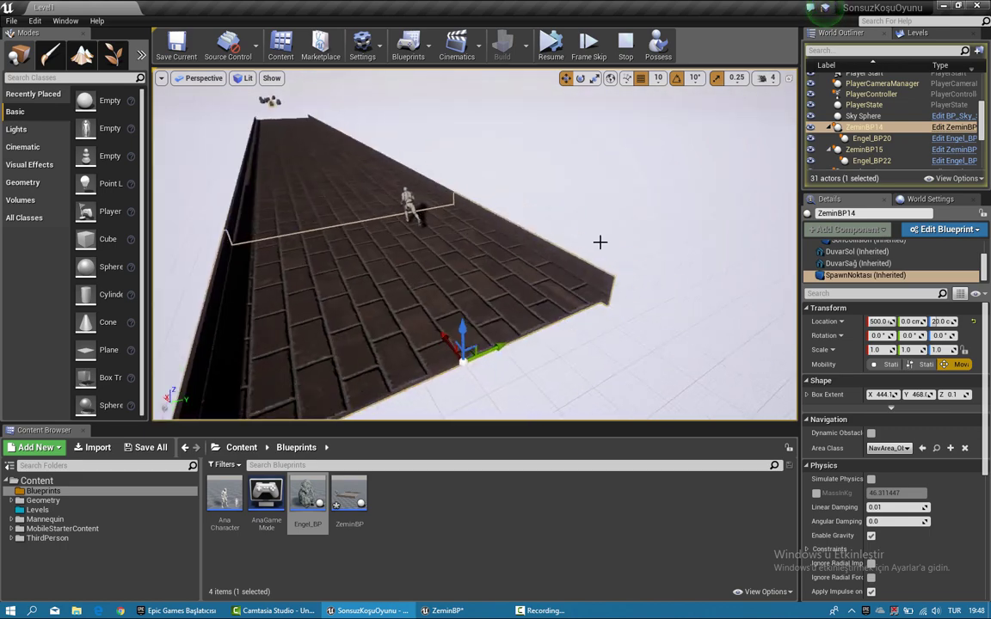
pyautogui.scroll(-5, 871, 447)
pyautogui.click(871, 509)
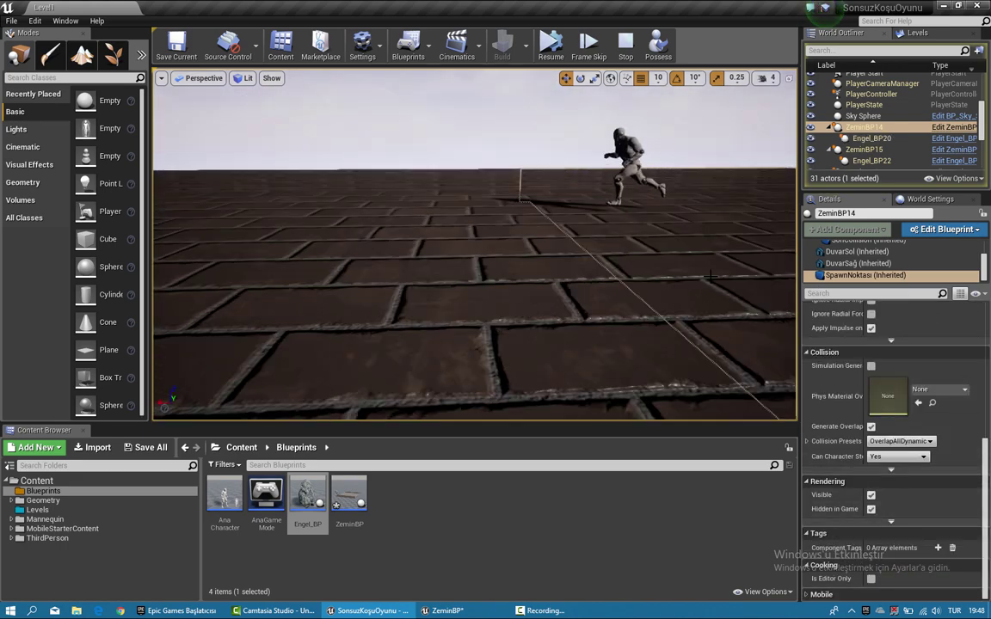
pyautogui.moveTo(447, 611)
pyautogui.click(412, 559)
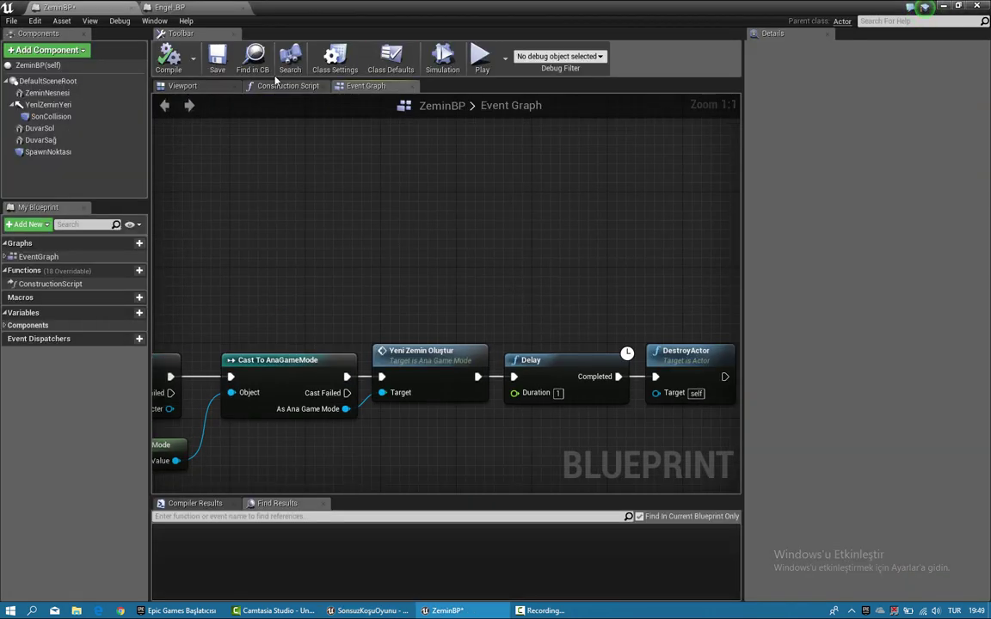
# Step: Inspect ZeminBP's Construction Script around the Spawn Noktası node
pyautogui.click(183, 86)
pyautogui.click(288, 86)
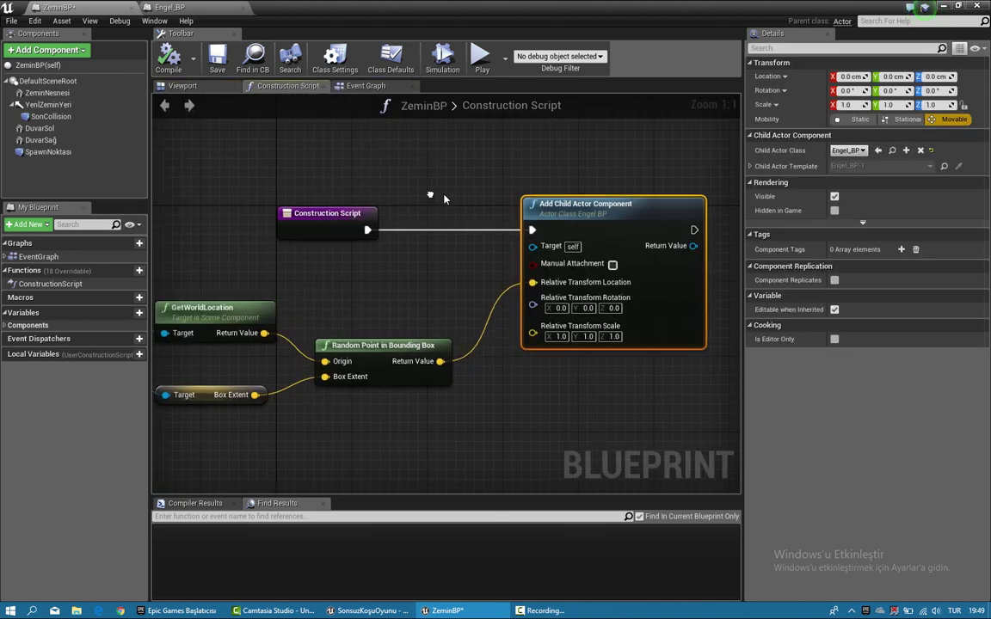
pyautogui.moveTo(410, 231); pyautogui.dragTo(493, 214, button='right')
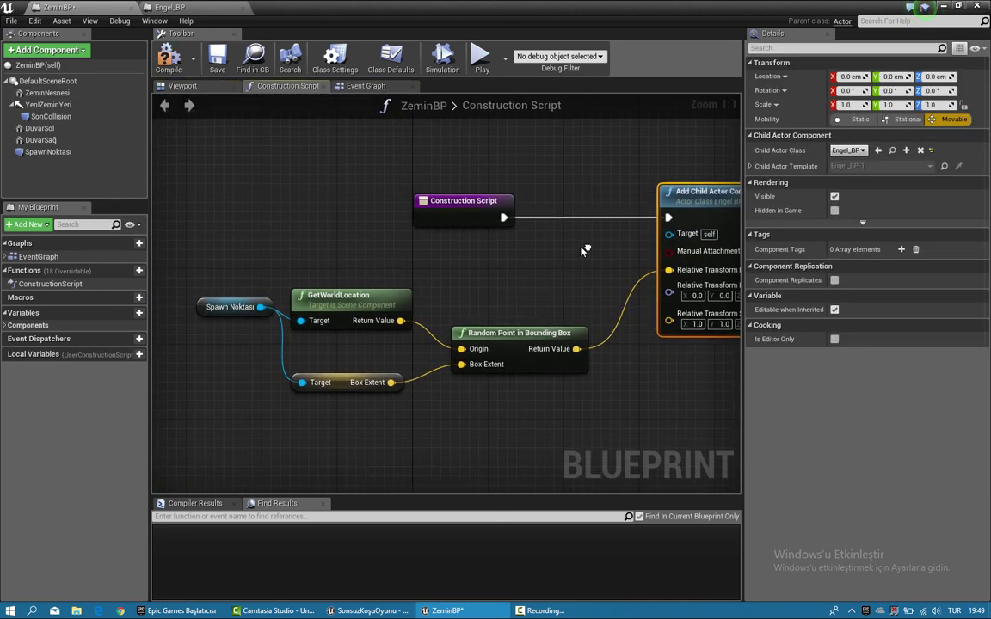
# Step: Check the rock in the 3D preview, then playtest the level and stop with Esc
pyautogui.click(176, 86)
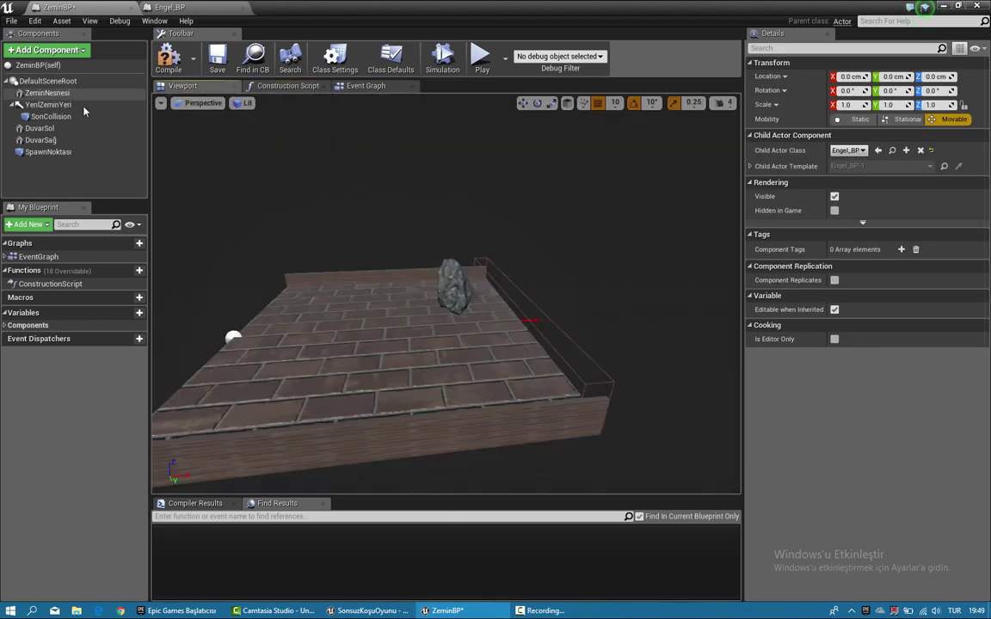
pyautogui.click(48, 151)
pyautogui.moveTo(600, 202); pyautogui.dragTo(615, 194, button='right')
pyautogui.hotkey('alt', 'p')
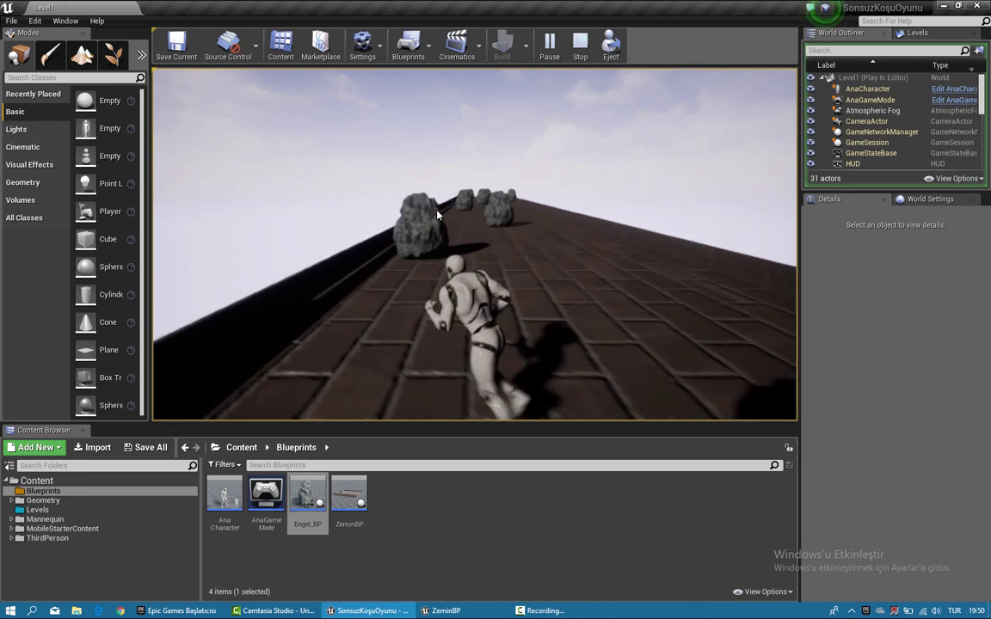
pyautogui.press('Escape')
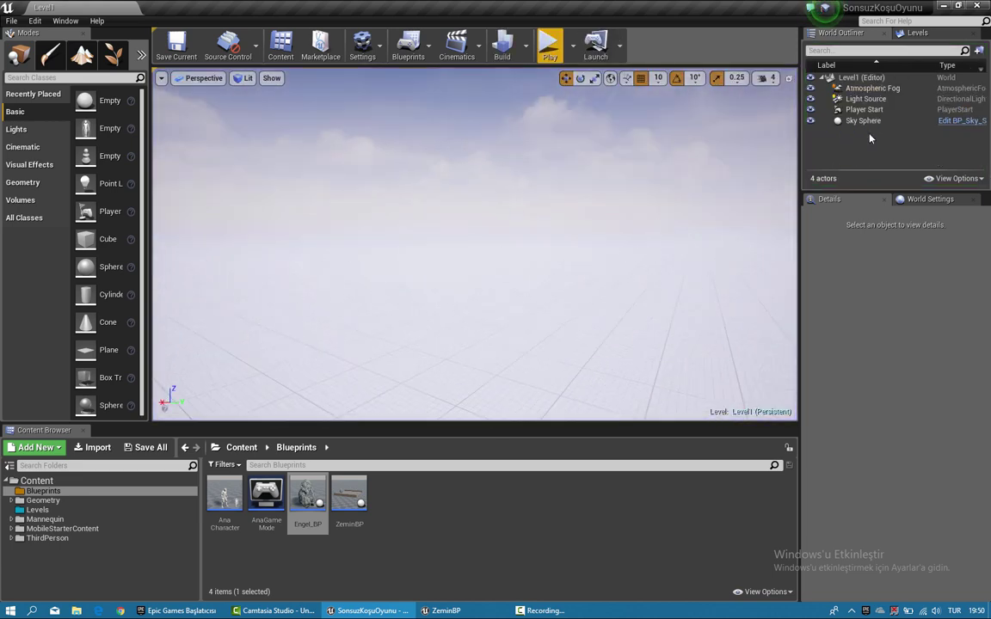
# Step: Select the Player Start and frame the view on it
pyautogui.click(862, 109)
pyautogui.press('f')
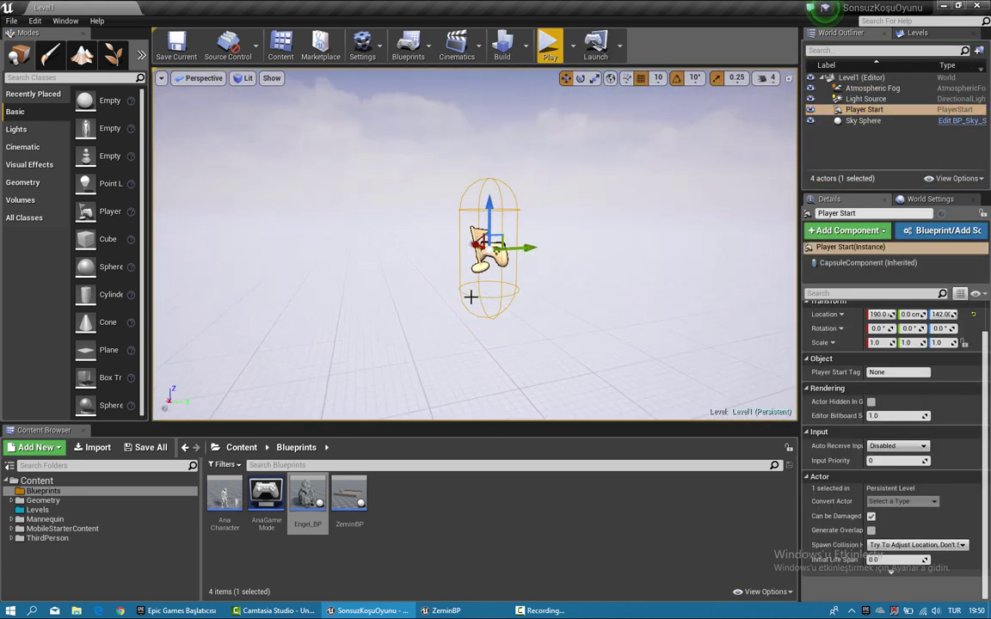
pyautogui.moveTo(471, 294); pyautogui.dragTo(526, 309)
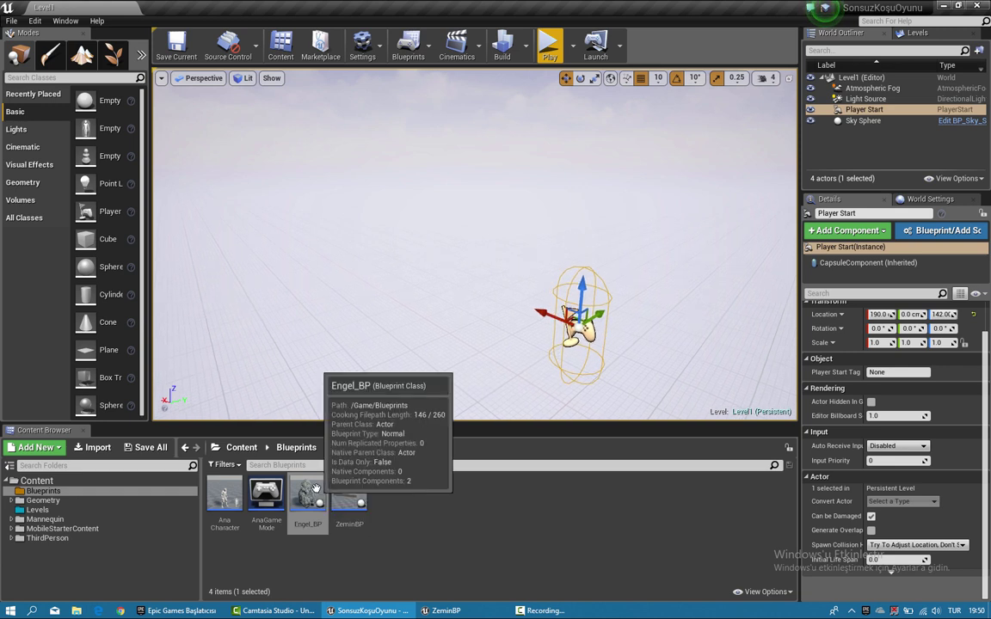
# Step: From Engel_BP, browse to its SM_Rock mesh and open it in the Static Mesh Editor
pyautogui.click(241, 447)
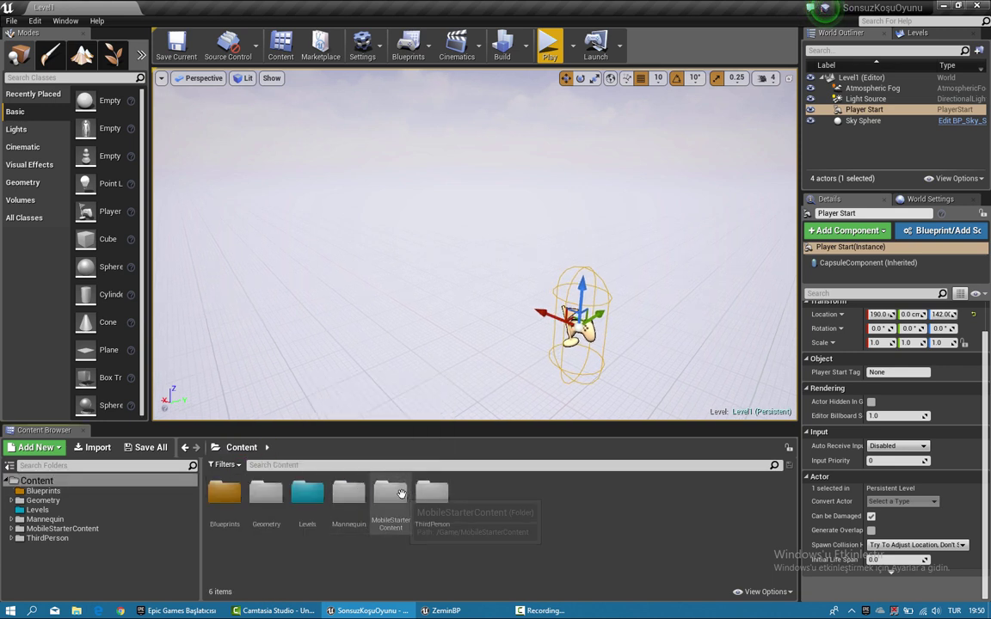
pyautogui.click(443, 610)
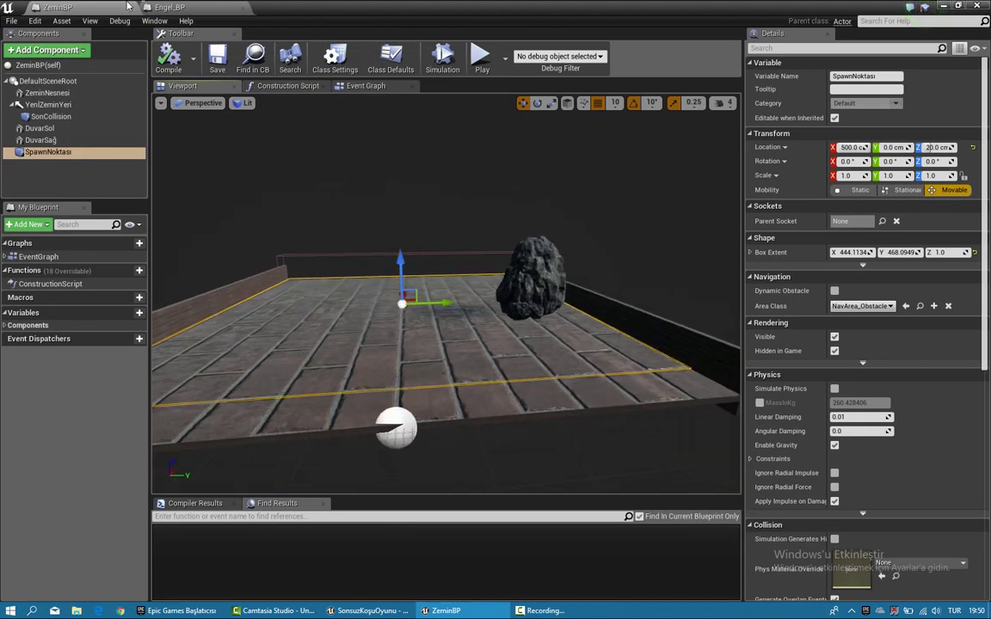
pyautogui.click(170, 7)
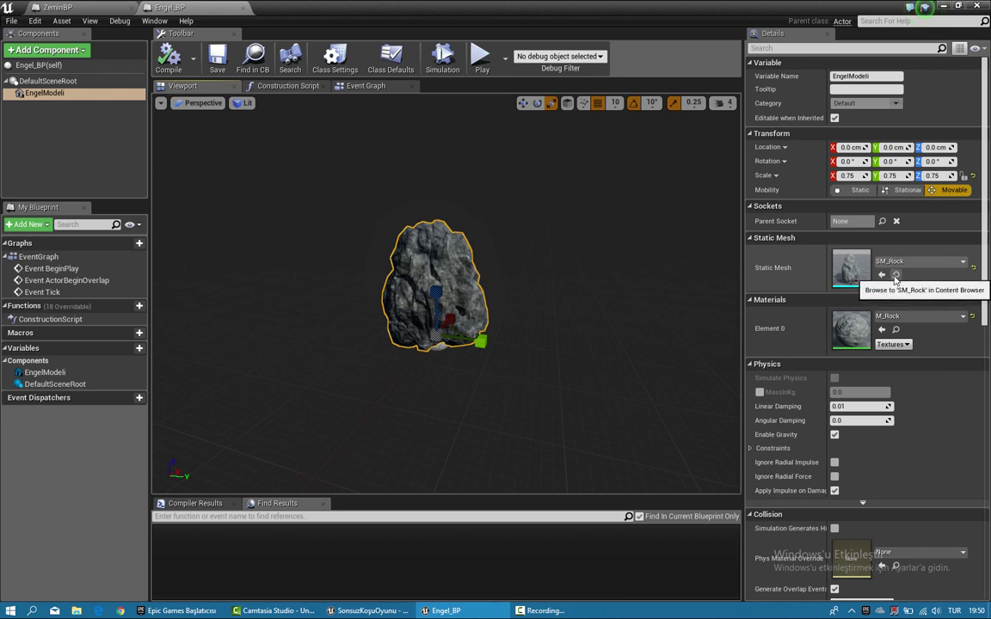
pyautogui.click(894, 276)
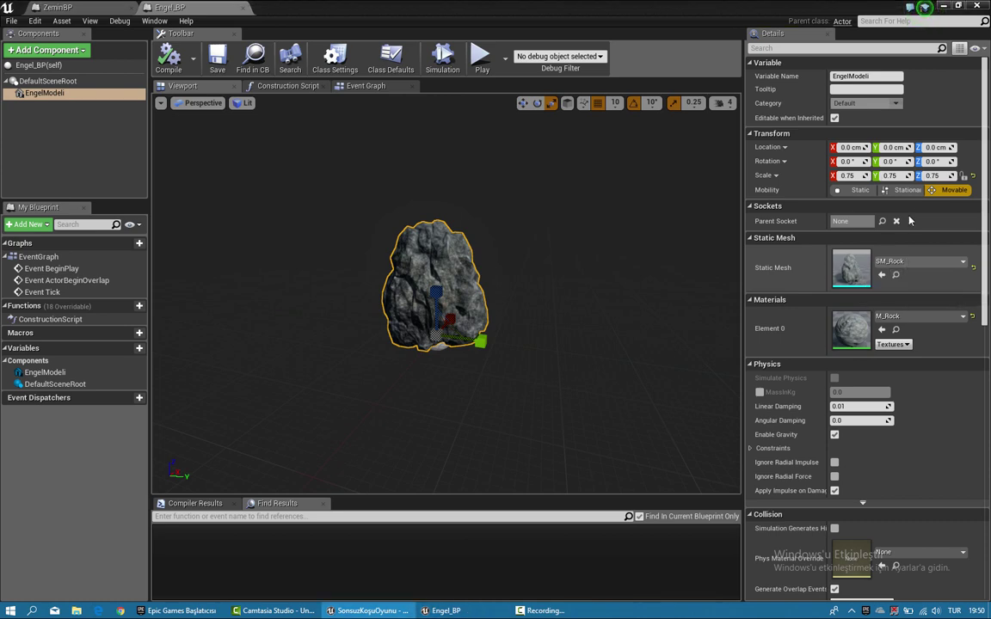
pyautogui.click(942, 7)
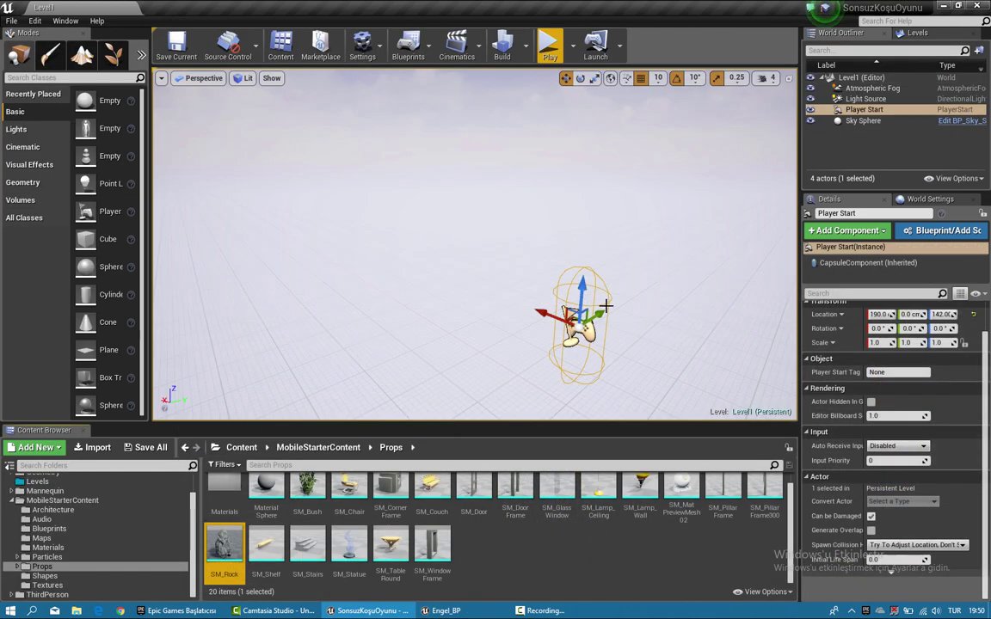
pyautogui.doubleClick(236, 536)
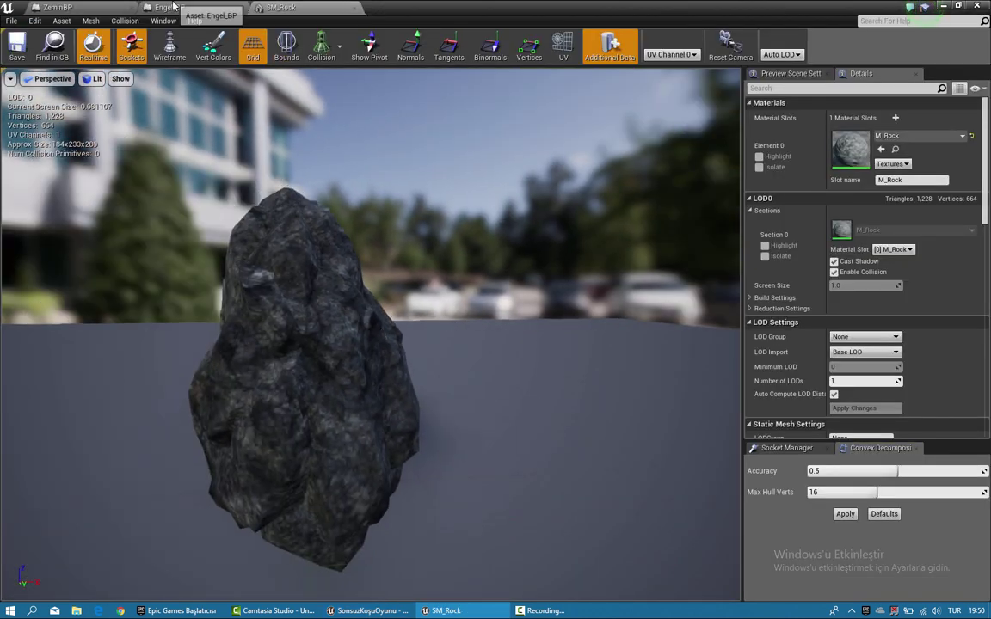
# Step: Generate Auto Convex Collision for SM_Rock, applying it in Convex Decomposition
pyautogui.click(127, 22)
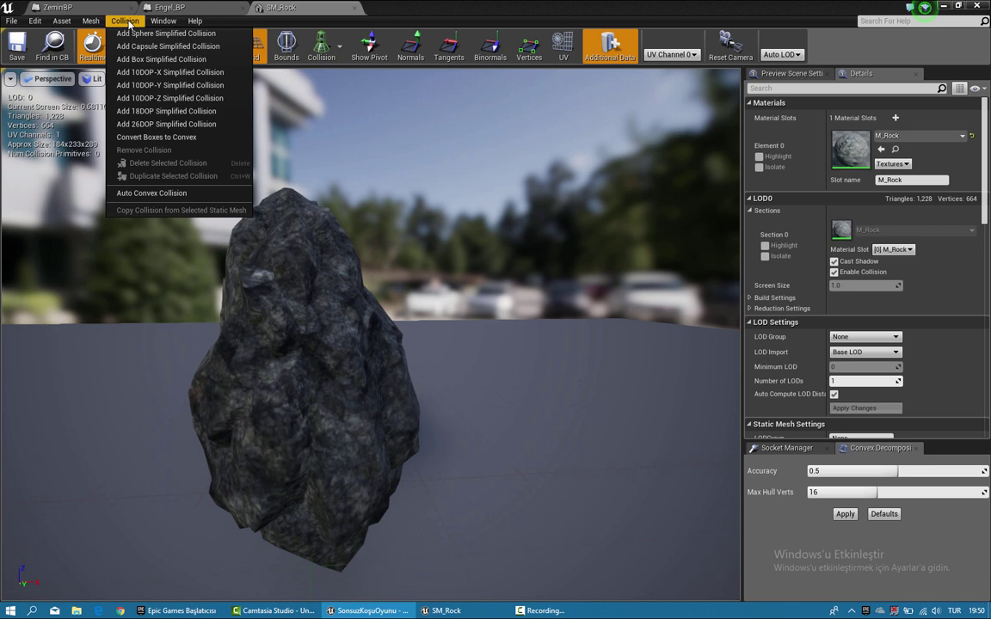
pyautogui.click(133, 193)
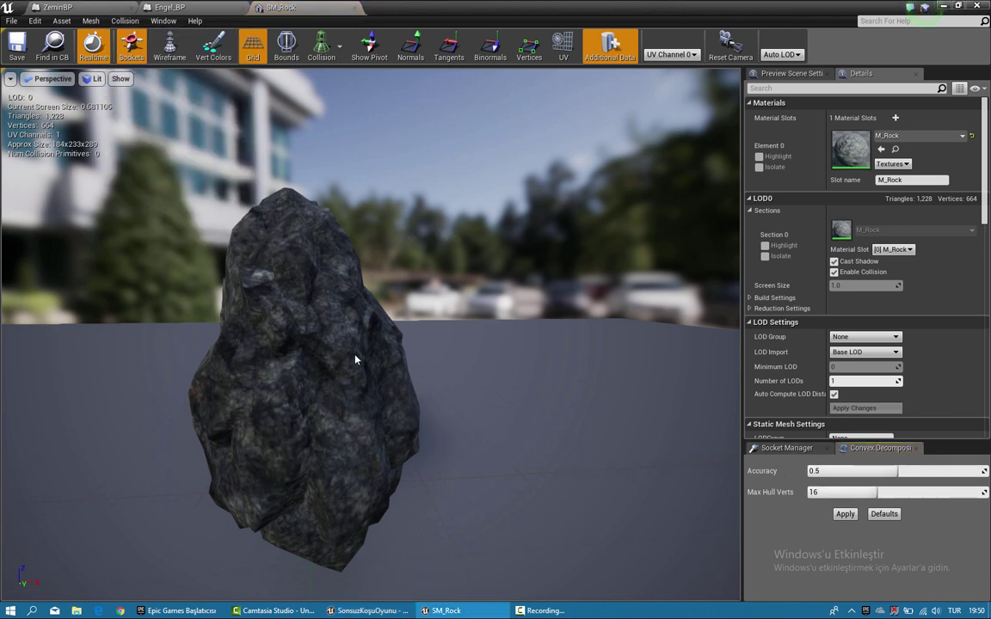
pyautogui.moveTo(355, 359)
pyautogui.mouseDown()
pyautogui.moveTo(528, 363)
pyautogui.moveTo(198, 393)
pyautogui.moveTo(206, 387)
pyautogui.mouseUp()
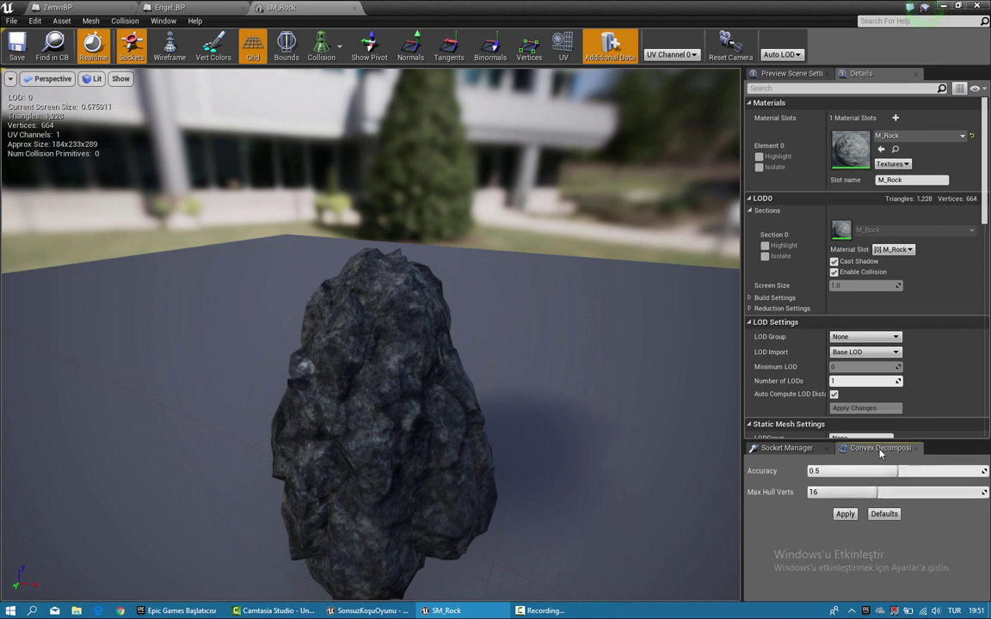
pyautogui.click(845, 514)
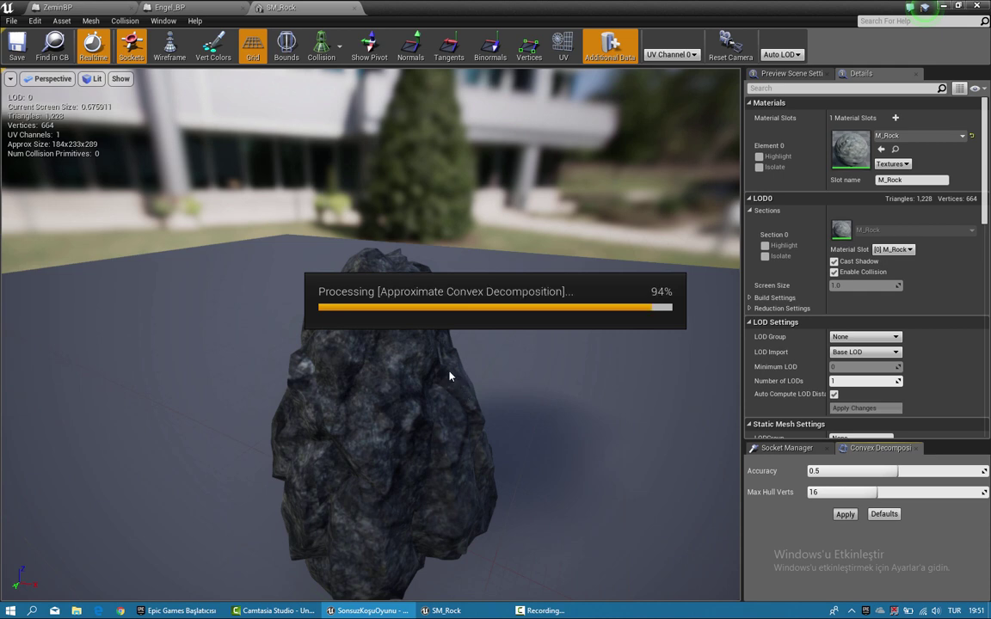
# Step: Inspect the rock's new collision, save SM_Rock, and minimize the mesh editor
pyautogui.moveTo(421, 370); pyautogui.dragTo(186, 375)
pyautogui.scroll(5, 287, 378)
pyautogui.scroll(3, 186, 376)
pyautogui.scroll(-8, 268, 371)
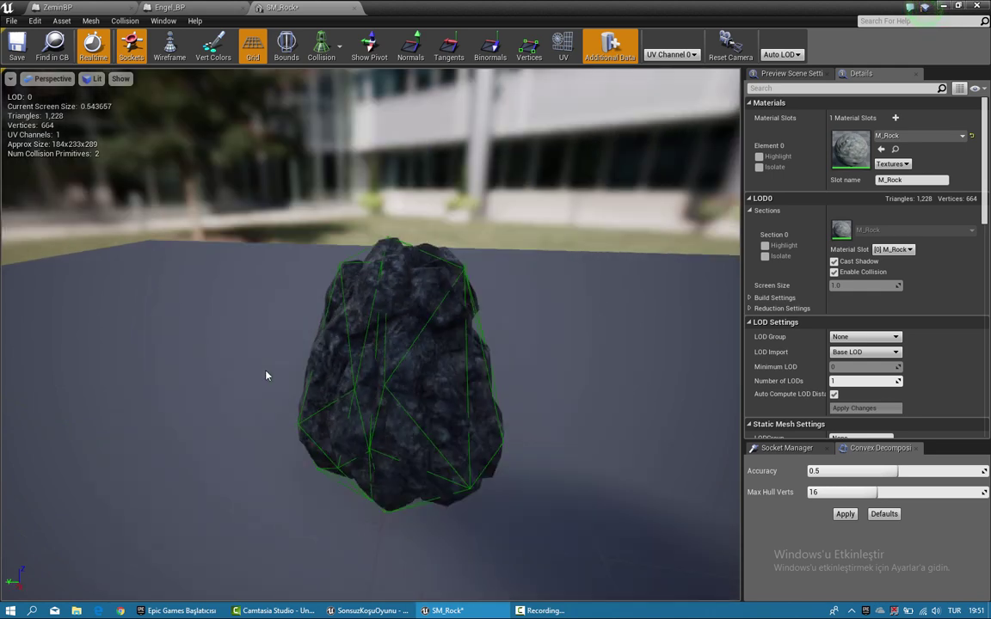
pyautogui.click(9, 45)
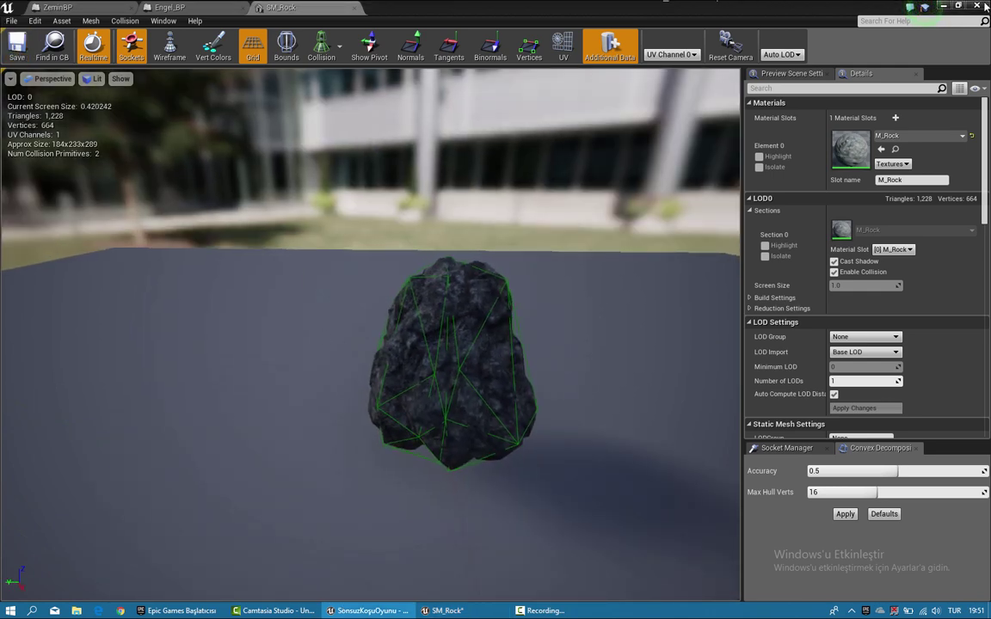
pyautogui.click(940, 7)
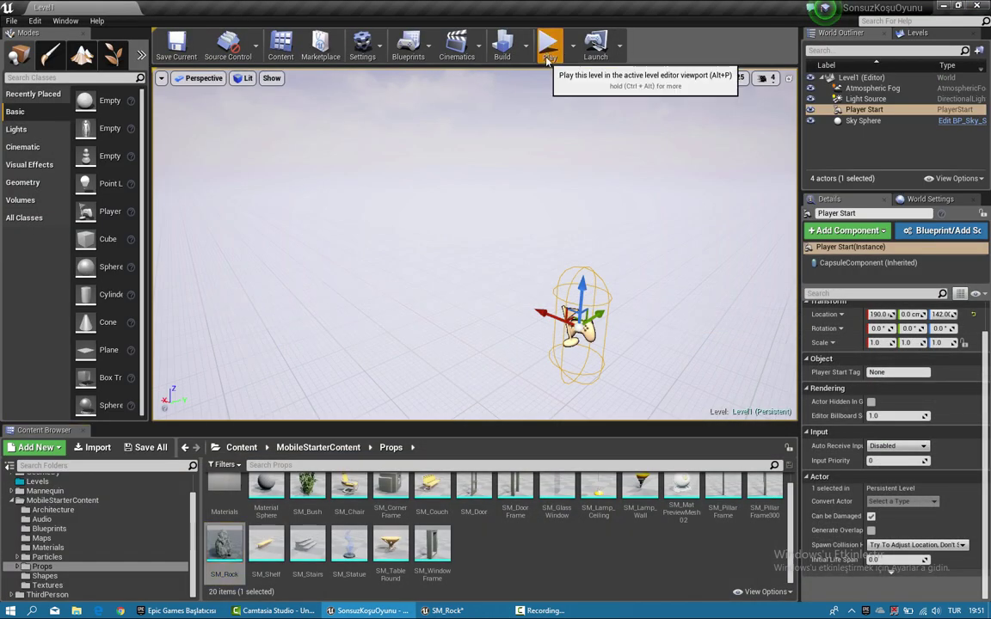
# Step: Playtest the level briefly, then bring back SM_Rock and switch to the Engel_BP blueprint
pyautogui.click(550, 39)
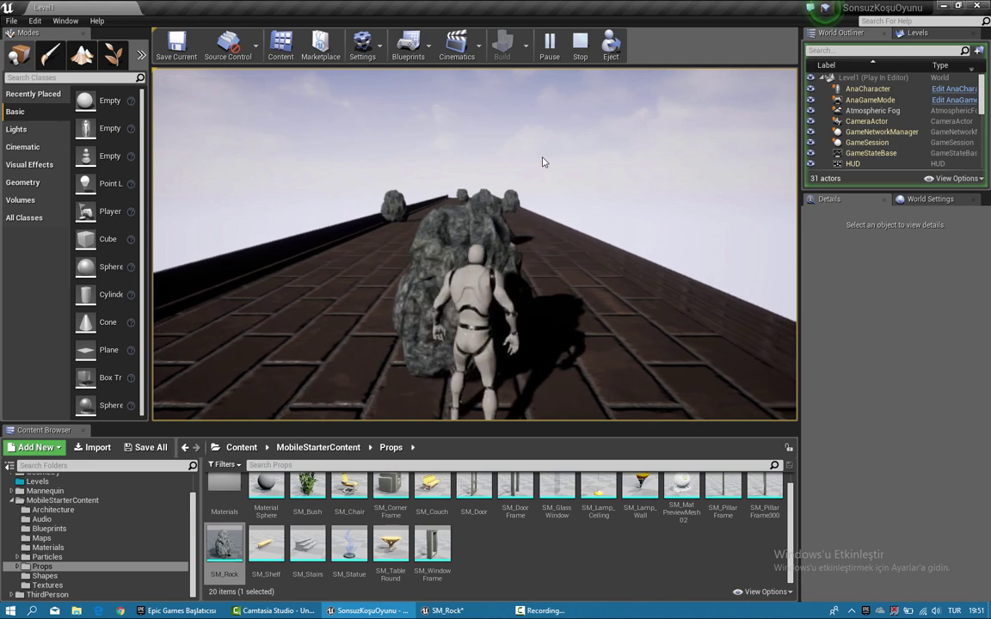
pyautogui.press('Escape')
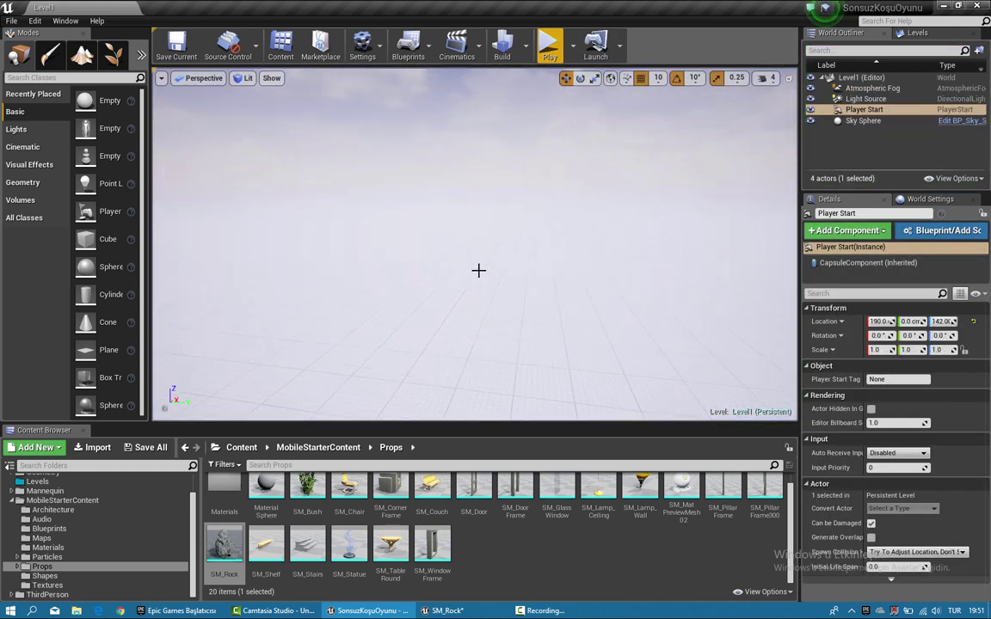
pyautogui.doubleClick(224, 543)
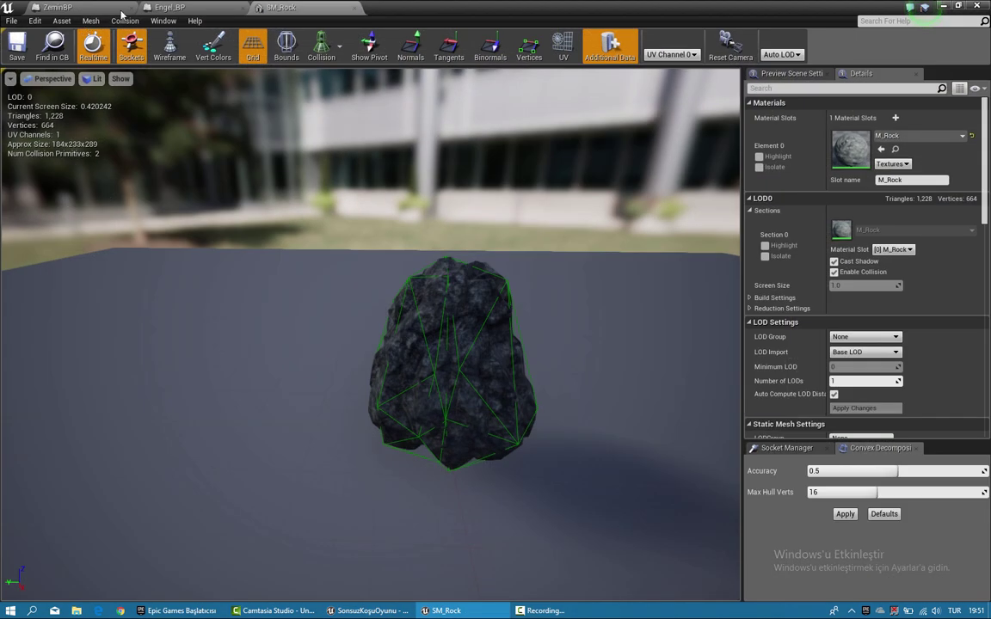
pyautogui.click(191, 7)
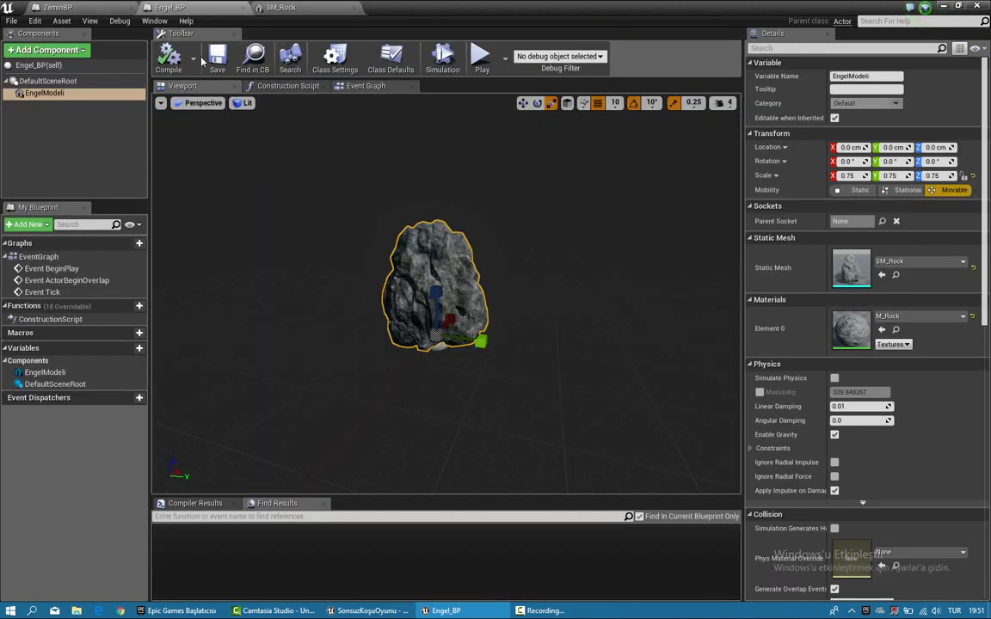
# Step: Open the AnaCharacter blueprint from the Content > Blueprints folder
pyautogui.click(945, 6)
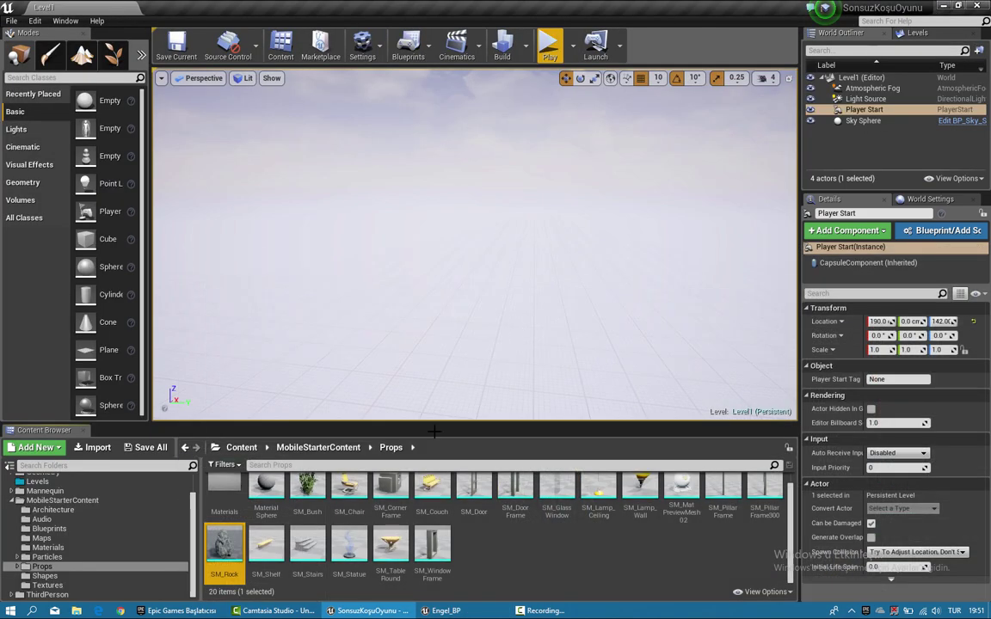
pyautogui.click(244, 447)
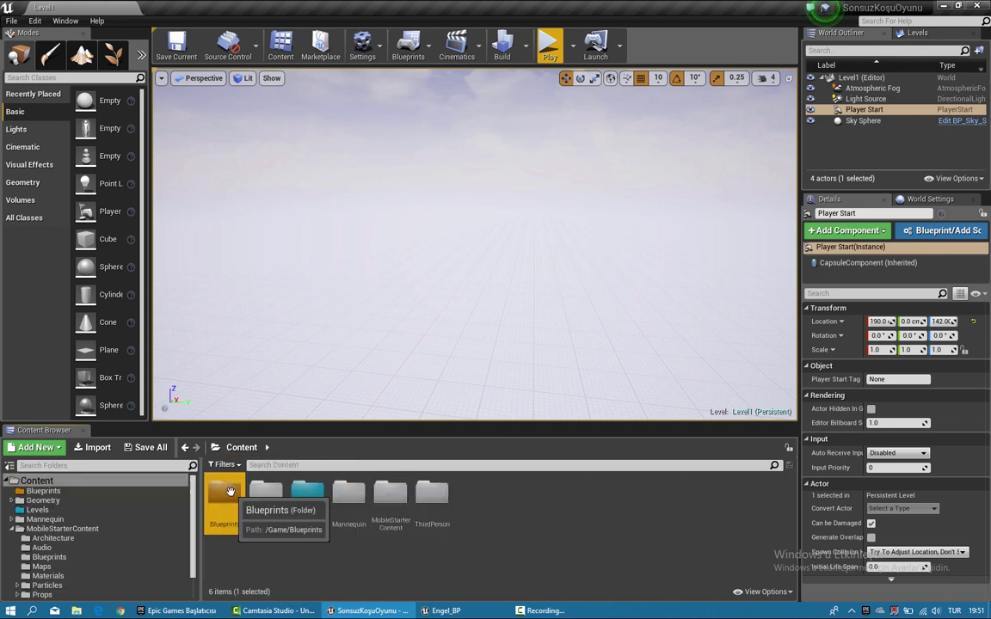
pyautogui.doubleClick(223, 484)
pyautogui.doubleClick(226, 497)
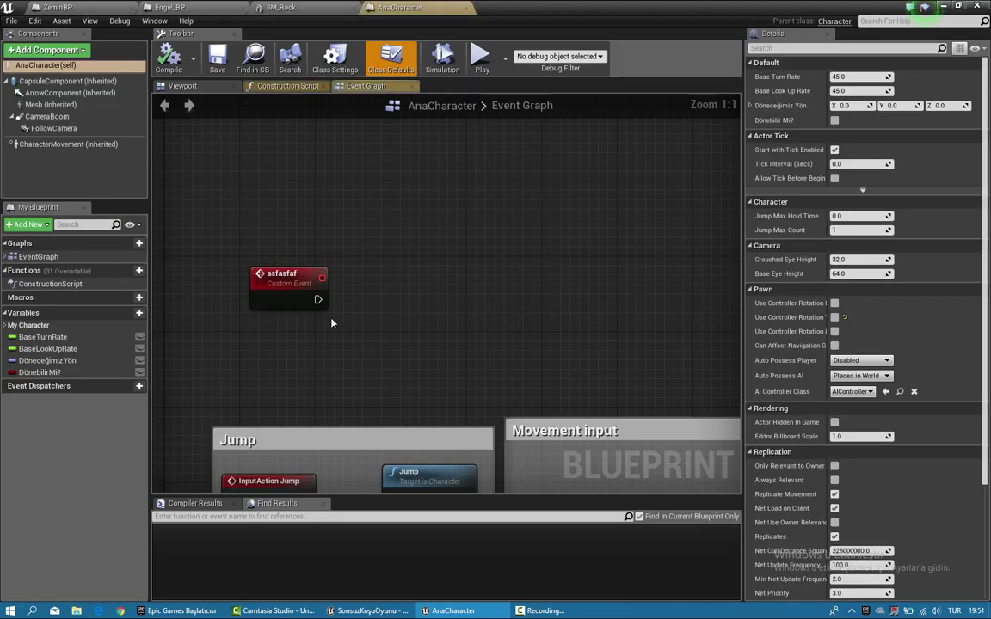
# Step: Delete the asfasfaf event node and add a custom event named Ölüm in its place
pyautogui.click(312, 267)
pyautogui.press('Delete')
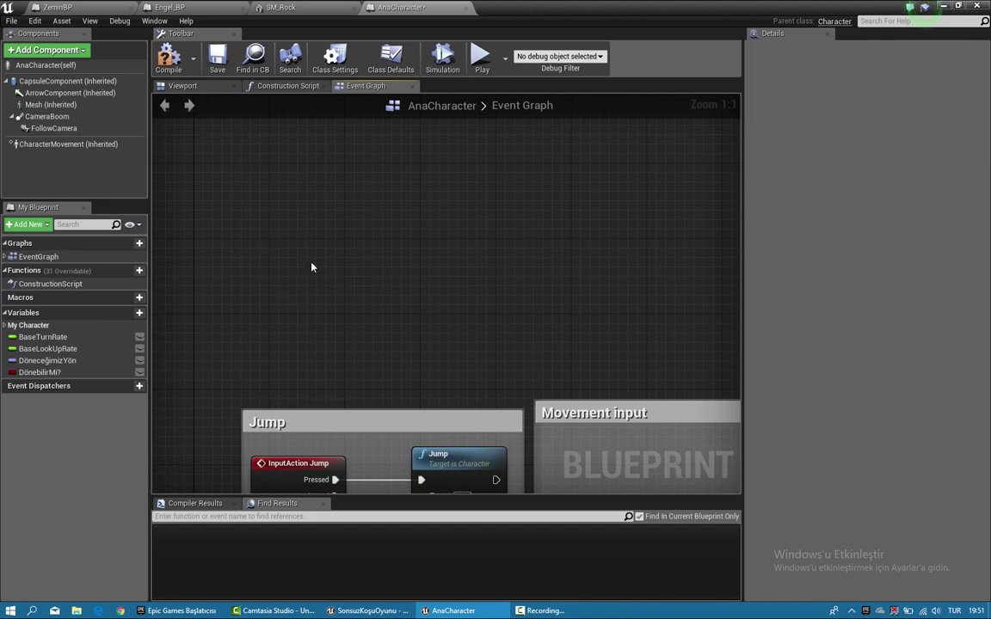
pyautogui.rightClick(280, 273)
pyautogui.write('addc')
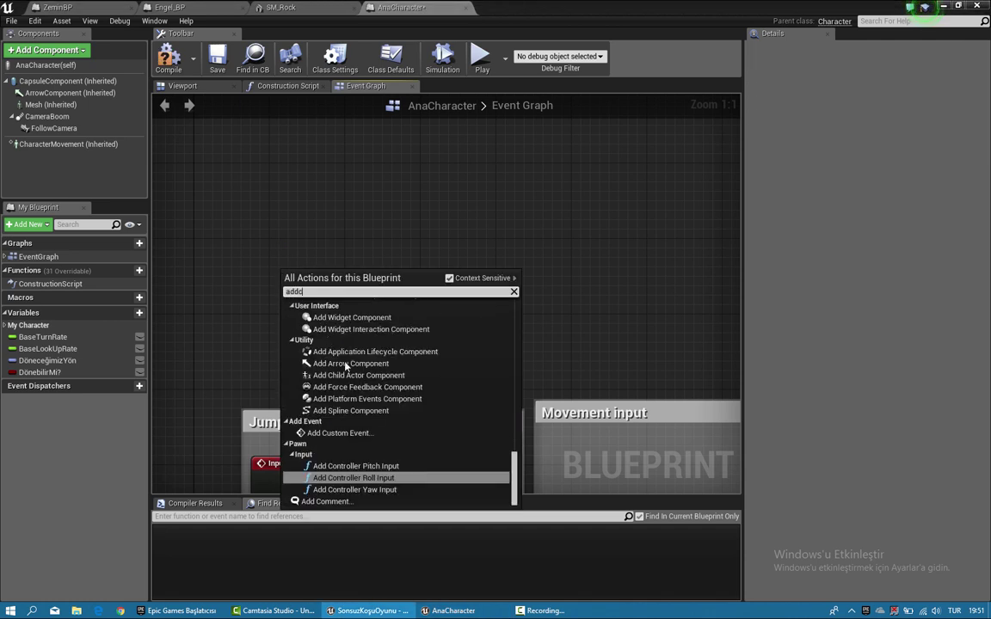
pyautogui.write('us')
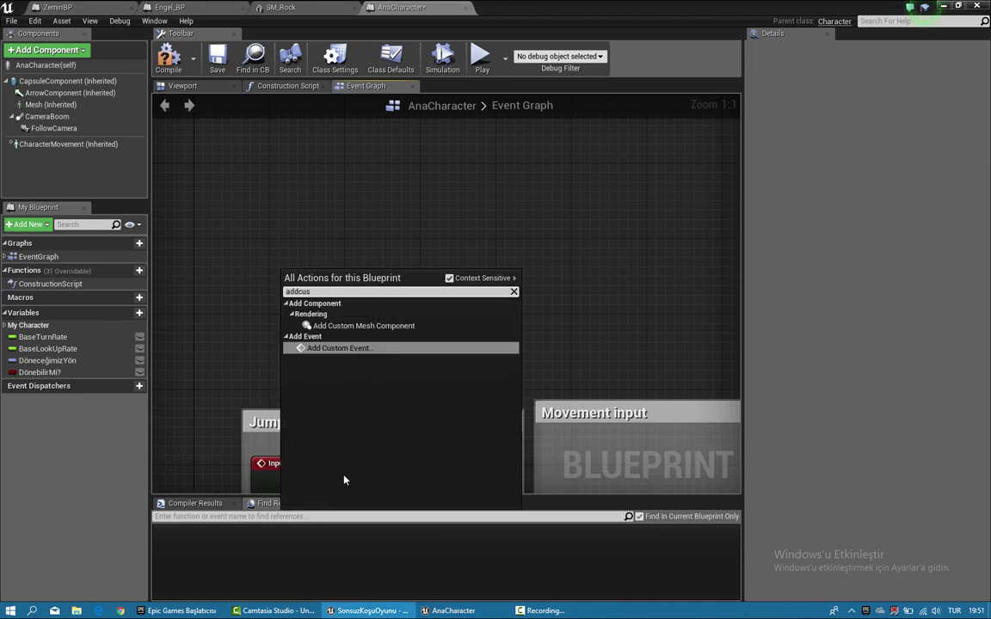
pyautogui.press('Return')
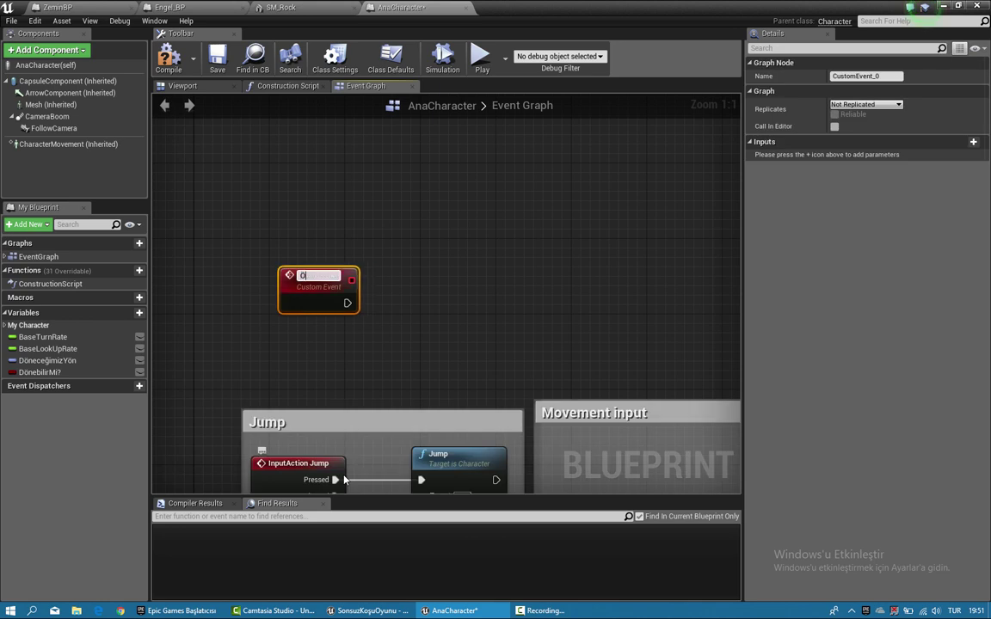
pyautogui.press('Return')
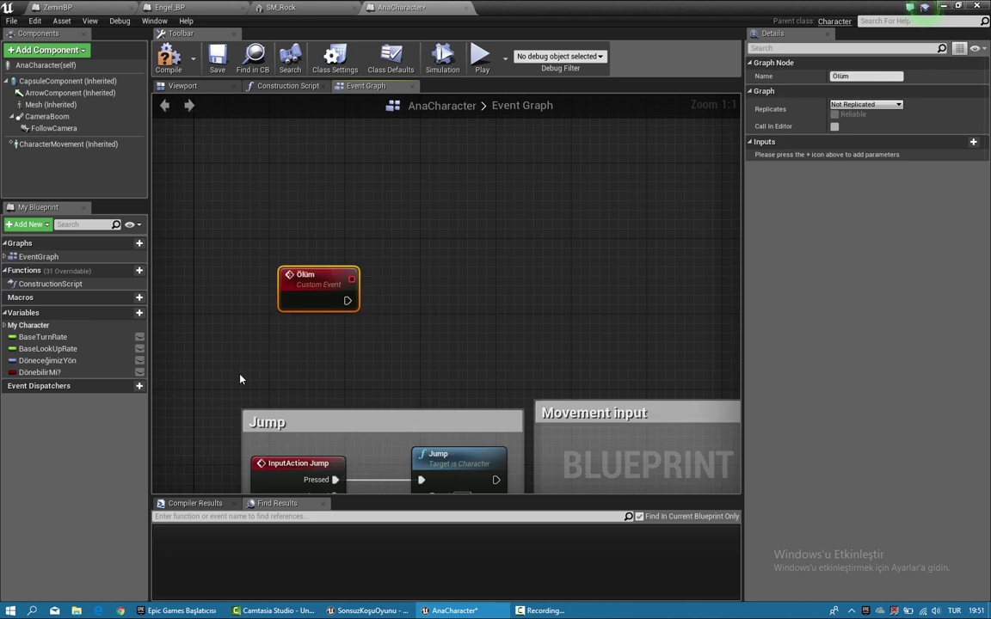
pyautogui.moveTo(284, 285); pyautogui.dragTo(275, 258)
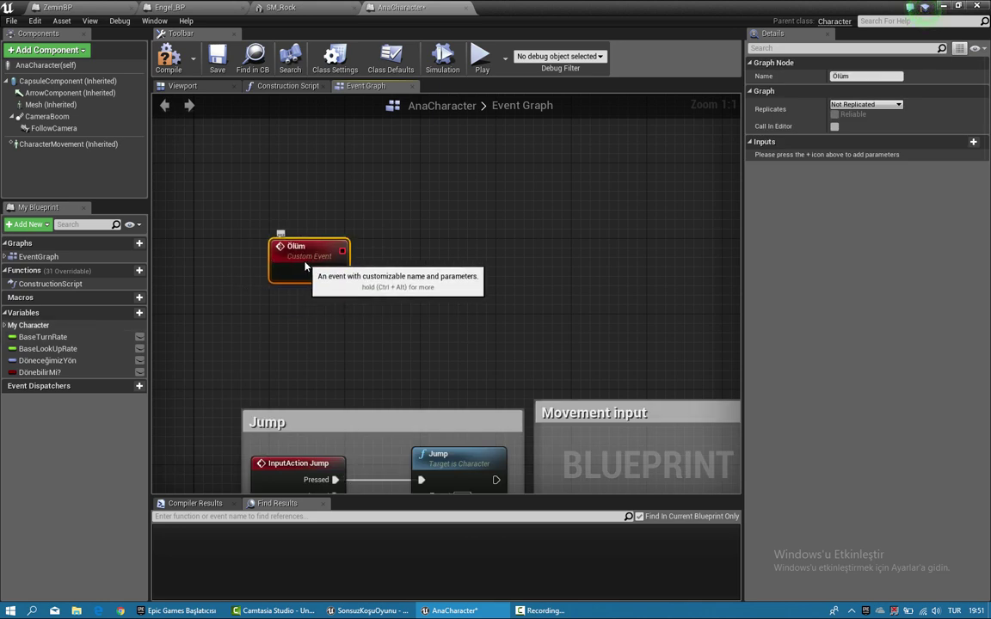
pyautogui.moveTo(358, 248); pyautogui.dragTo(321, 292, button='right')
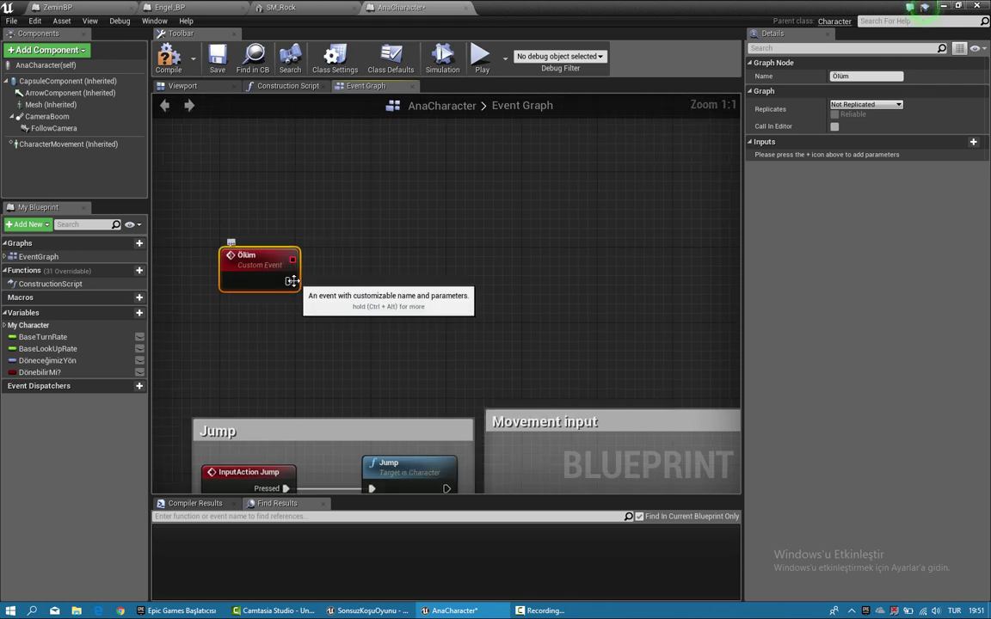
pyautogui.moveTo(291, 282); pyautogui.dragTo(365, 284)
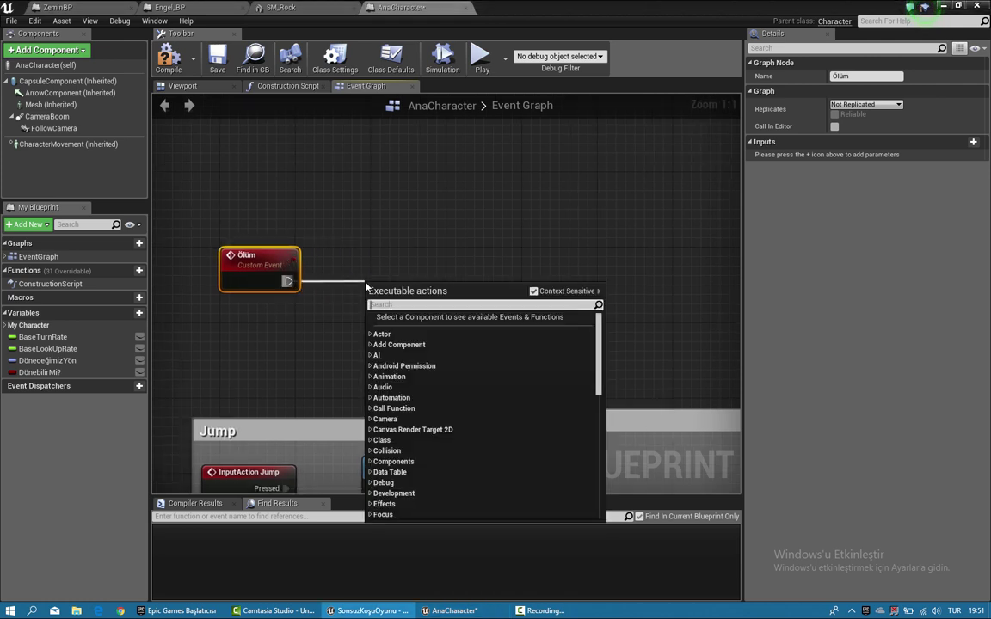
# Step: Add Disable Input after Ölüm, fed by a Get Player Controller node
pyautogui.write('disable')
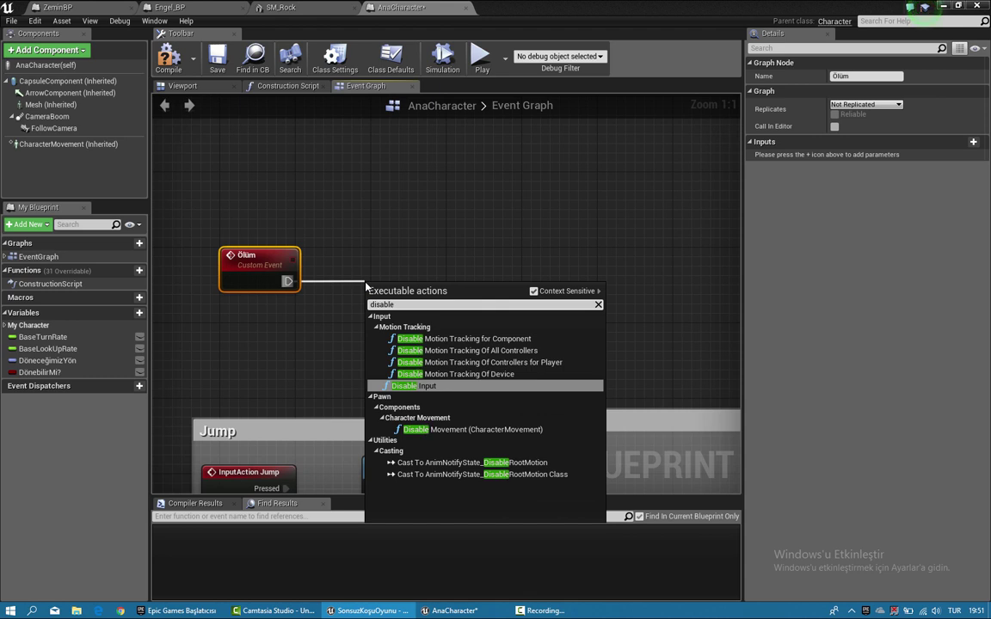
pyautogui.press('Return')
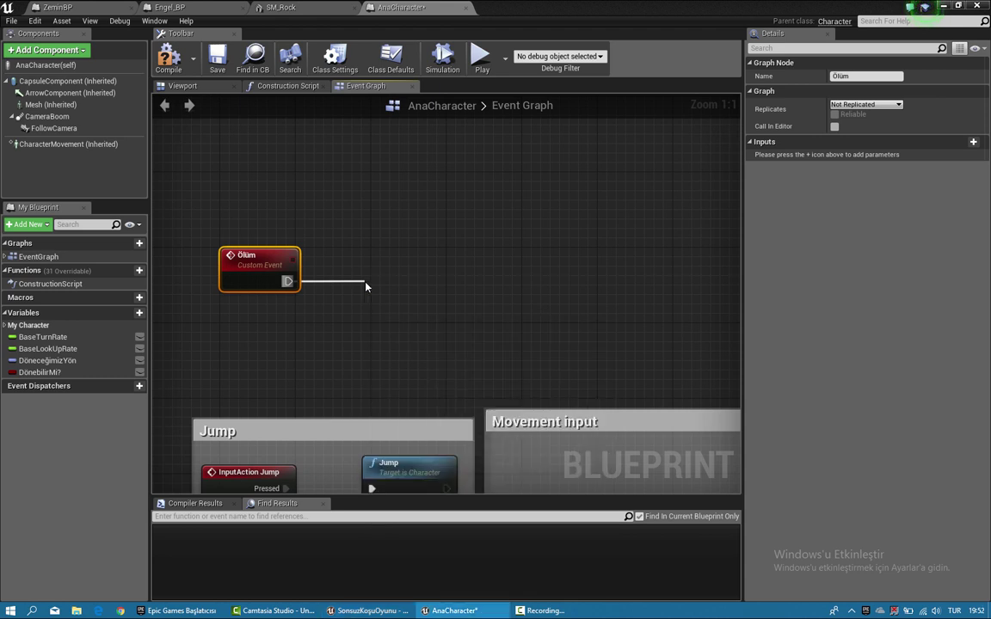
pyautogui.moveTo(379, 256); pyautogui.dragTo(377, 251)
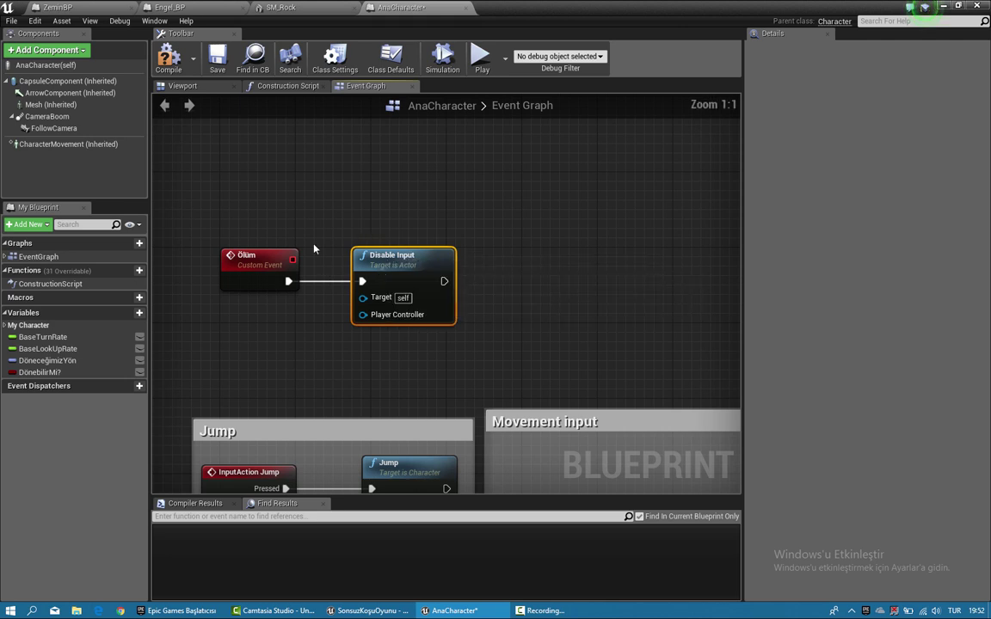
pyautogui.moveTo(315, 249)
pyautogui.mouseDown(button='right')
pyautogui.moveTo(266, 220)
pyautogui.moveTo(369, 217)
pyautogui.moveTo(349, 261)
pyautogui.mouseUp(button='right')
pyautogui.moveTo(370, 328); pyautogui.dragTo(325, 359)
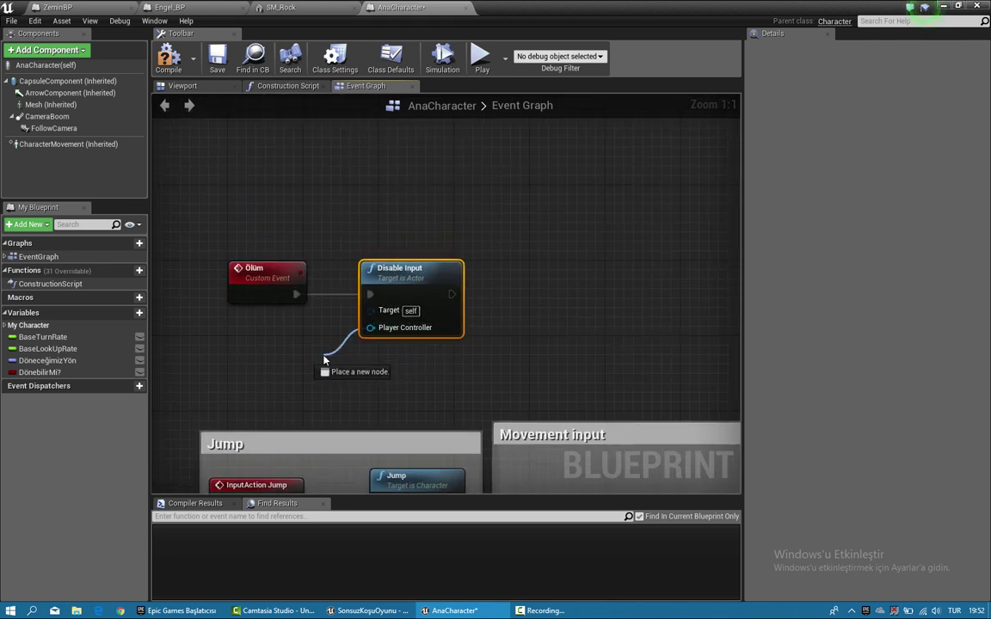
pyautogui.press('Escape')
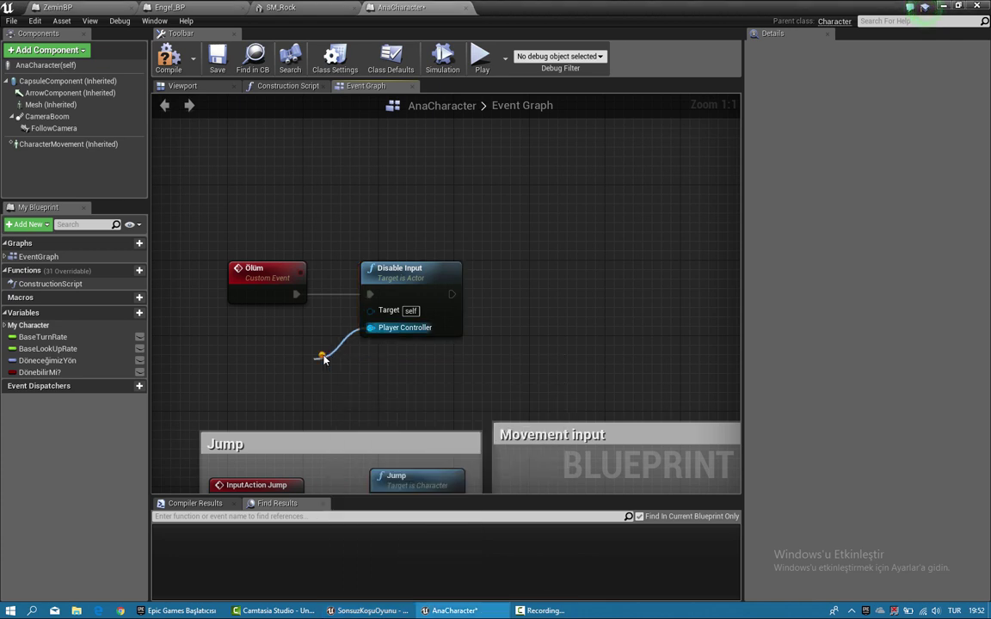
pyautogui.moveTo(370, 365); pyautogui.dragTo(242, 359)
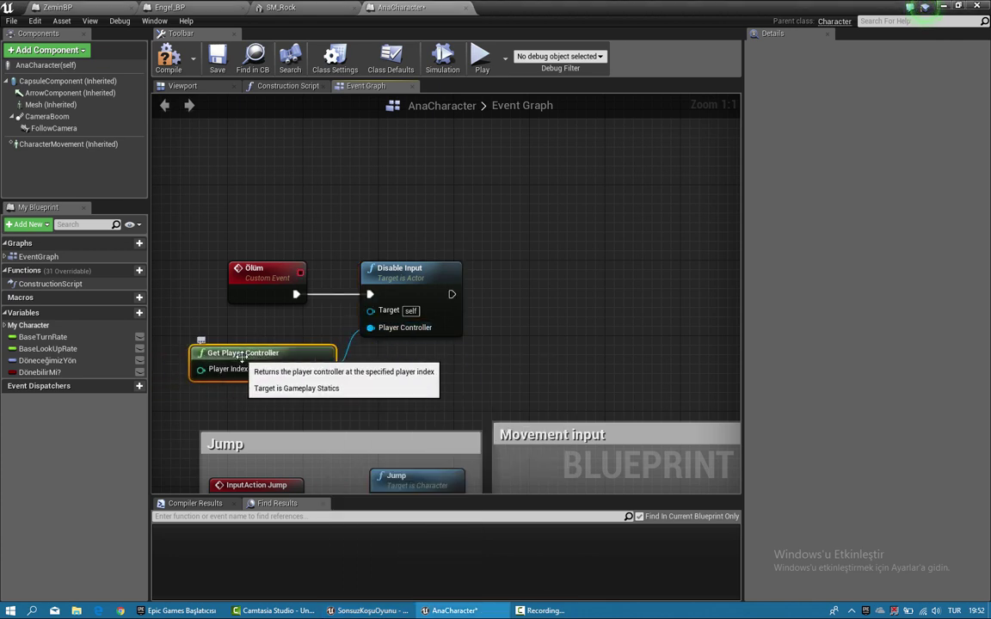
pyautogui.moveTo(456, 298); pyautogui.dragTo(311, 335, button='right')
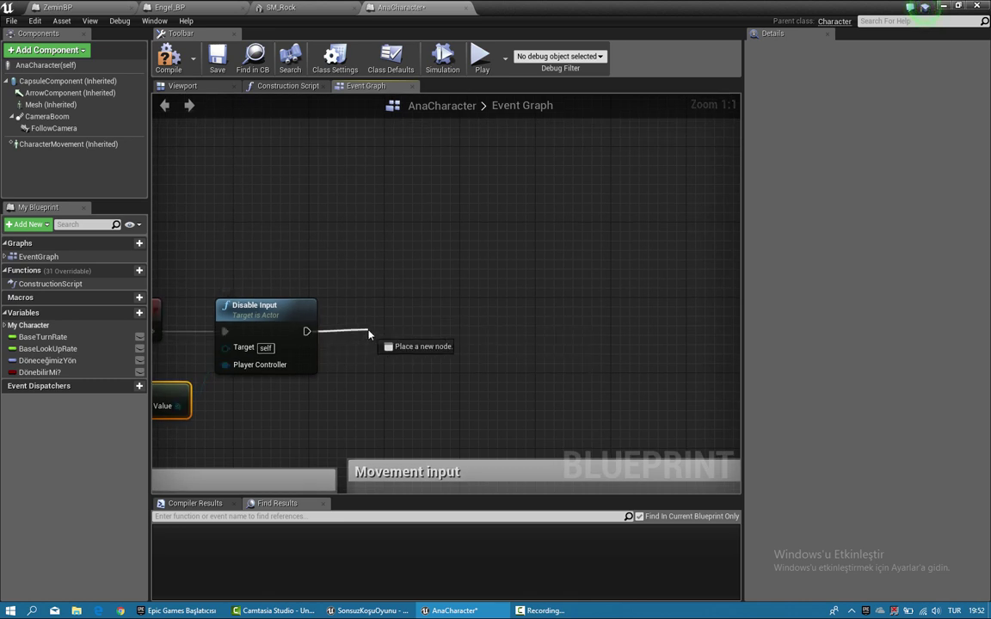
# Step: Add Spawn Emitter at Location after Disable Input with Emitter Template P_Explosion
pyautogui.moveTo(368, 334); pyautogui.dragTo(375, 335)
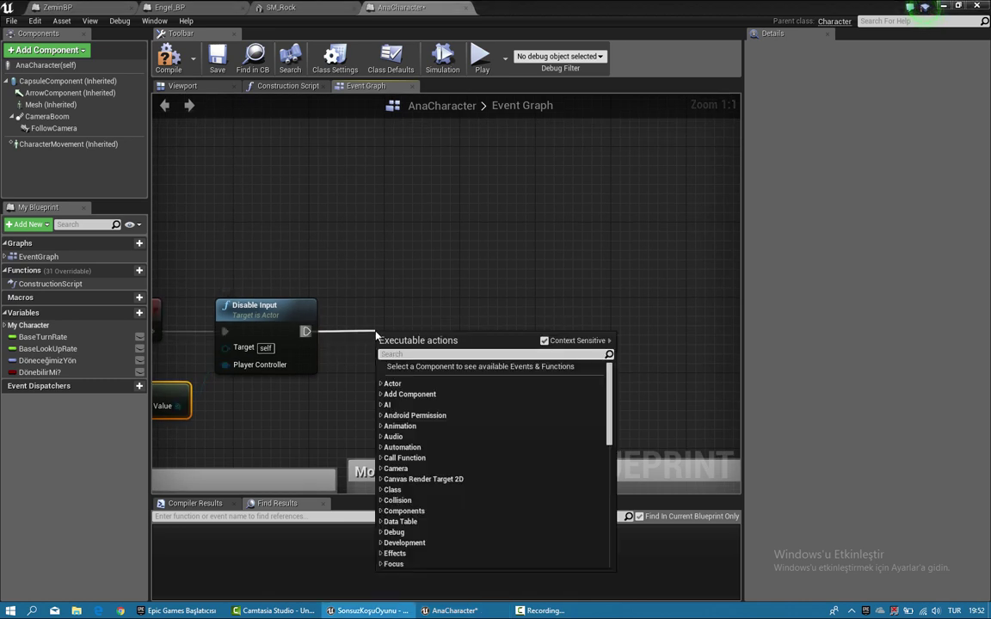
pyautogui.write('spawnem')
pyautogui.press('Up')
pyautogui.press('Return')
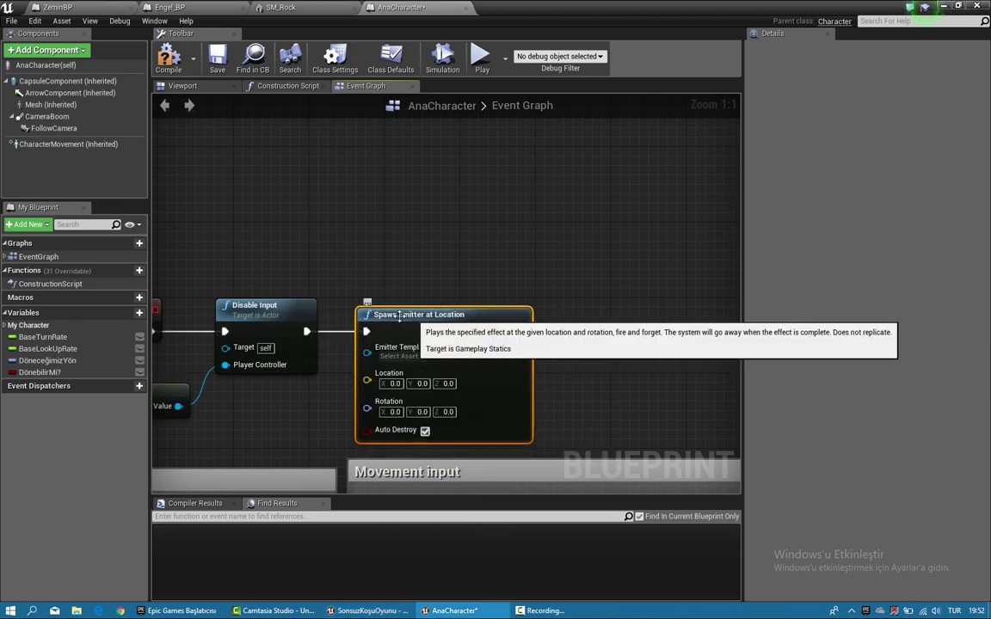
pyautogui.moveTo(214, 234); pyautogui.dragTo(308, 244, button='right')
pyautogui.moveTo(211, 250); pyautogui.dragTo(453, 375)
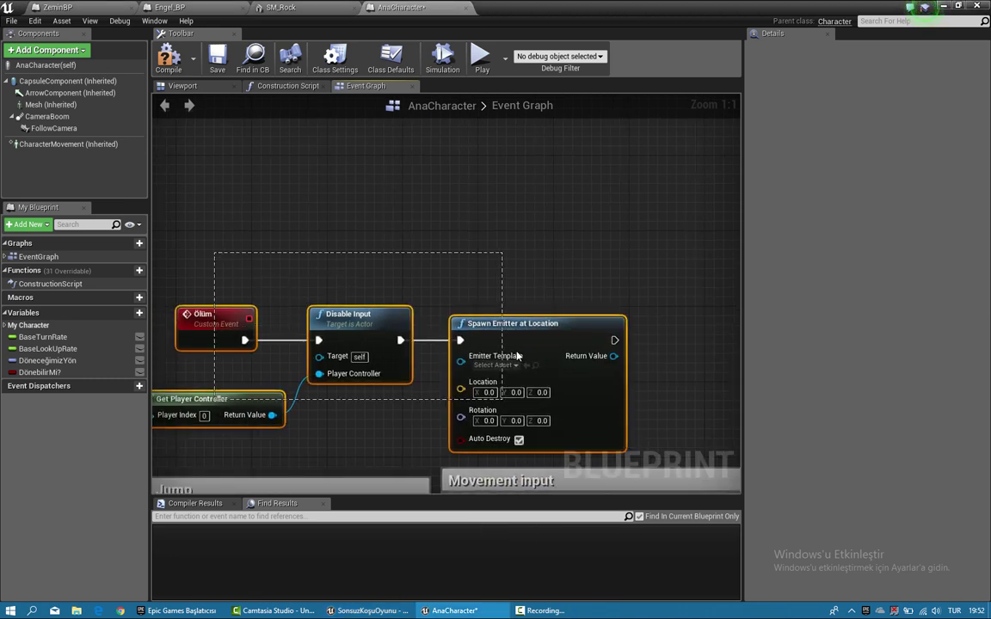
pyautogui.moveTo(516, 330); pyautogui.dragTo(507, 293)
pyautogui.click(493, 329)
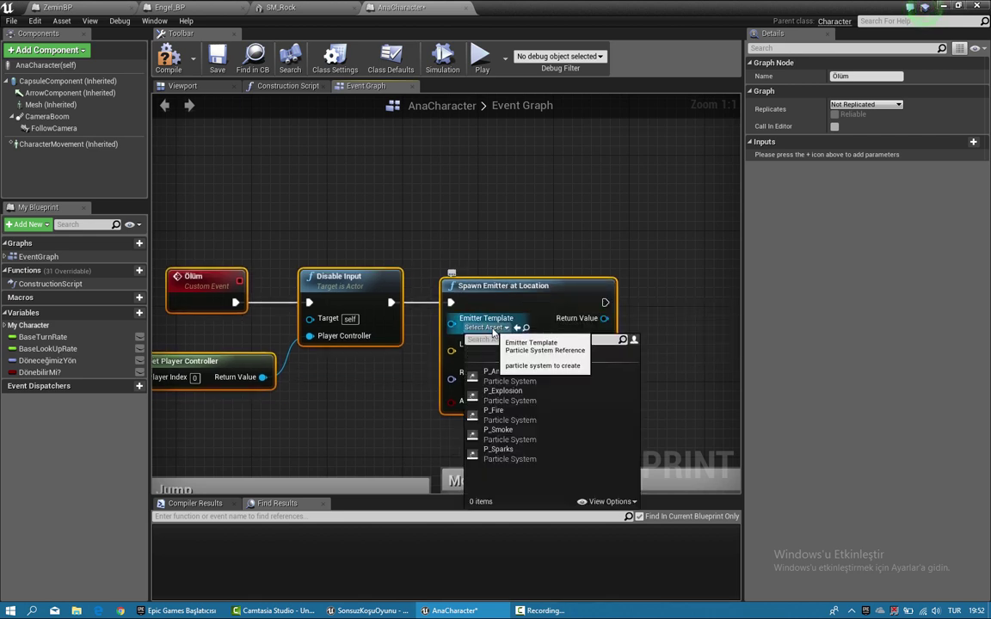
pyautogui.click(515, 397)
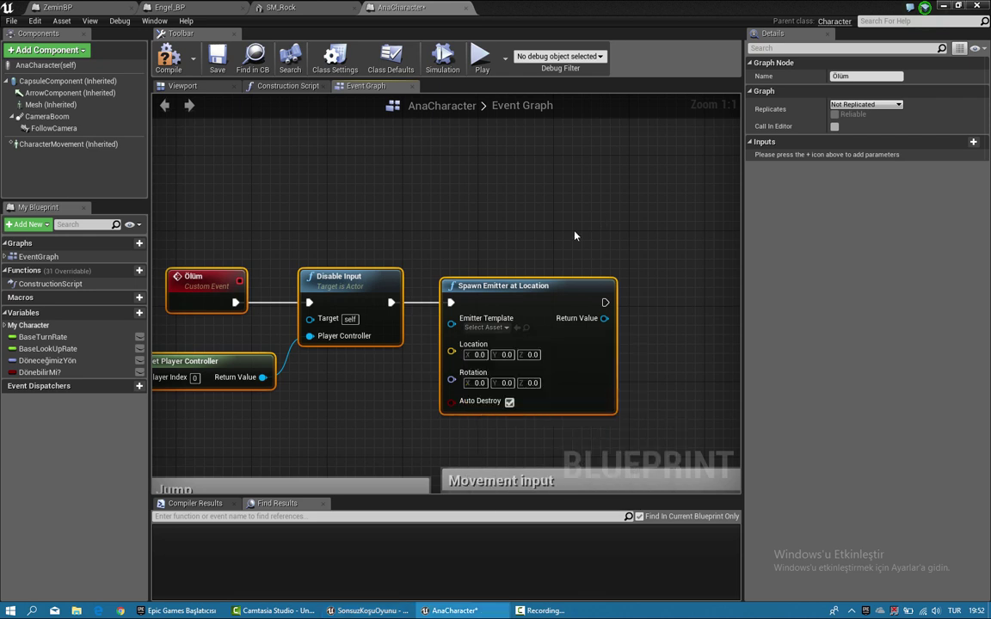
pyautogui.moveTo(394, 249); pyautogui.dragTo(354, 247, button='right')
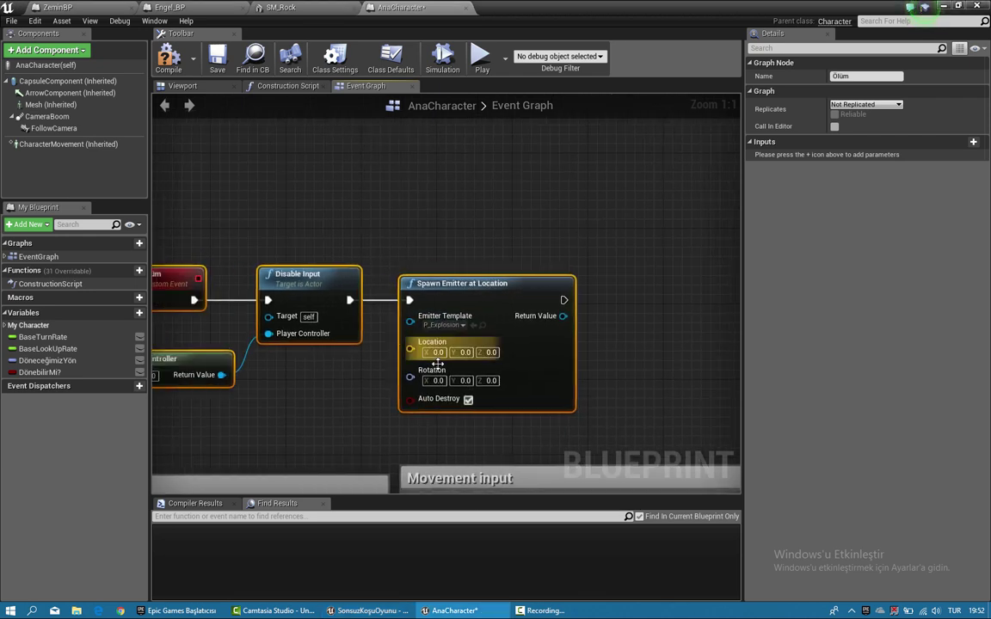
# Step: Feed GetActorLocation into the emitter's Location input
pyautogui.moveTo(409, 349); pyautogui.dragTo(364, 198)
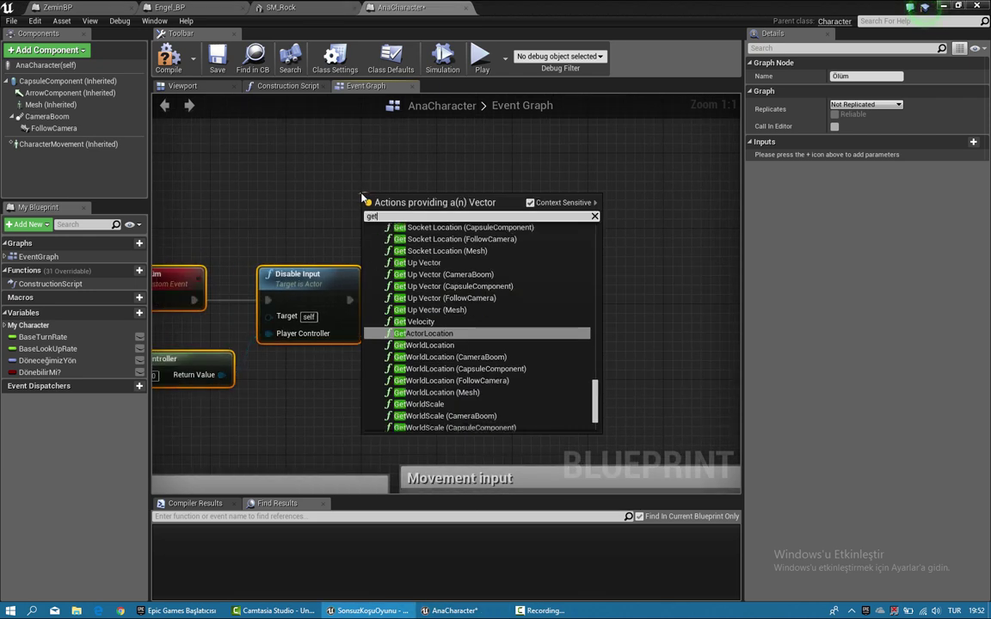
pyautogui.write('getac')
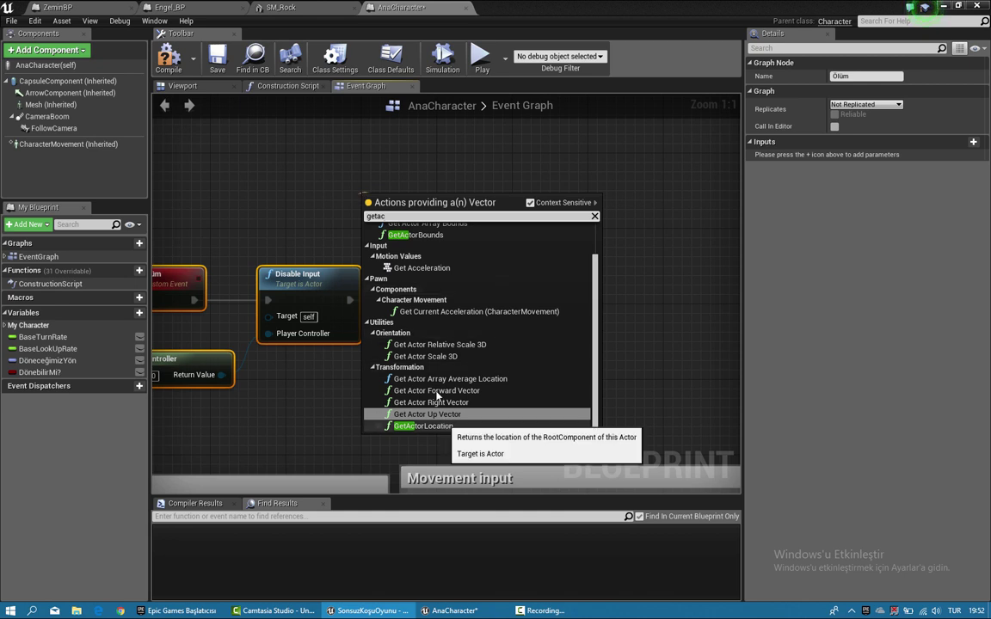
pyautogui.click(421, 425)
pyautogui.moveTo(288, 204); pyautogui.dragTo(251, 215)
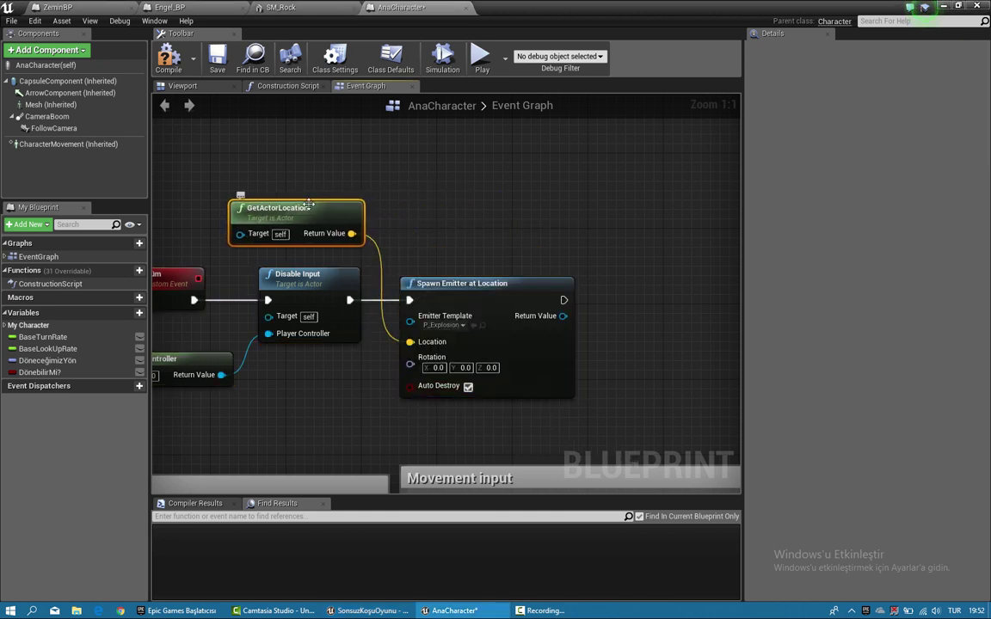
pyautogui.moveTo(559, 316); pyautogui.dragTo(389, 324, button='right')
# Step: Add a Spawn Sound at Location node after the explosion emitter
pyautogui.moveTo(392, 307); pyautogui.dragTo(447, 312)
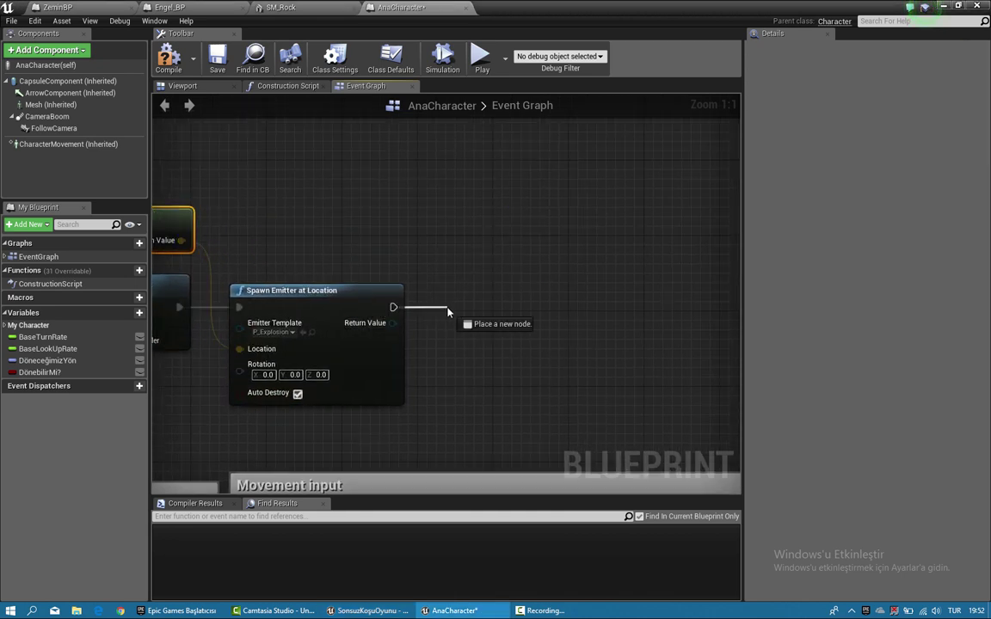
pyautogui.write('spawnac')
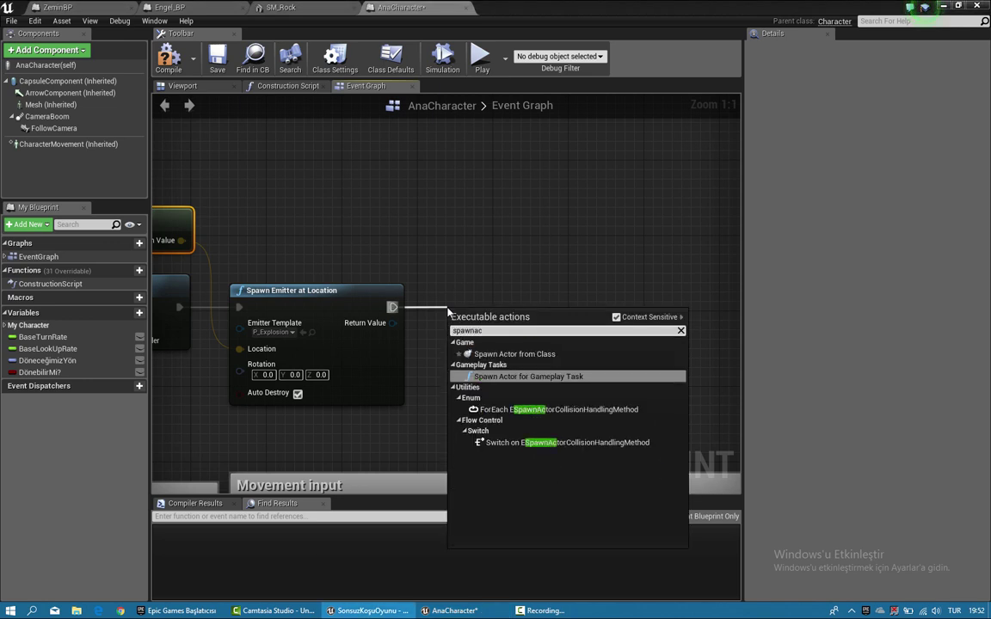
pyautogui.press('BackSpace')
pyautogui.press('BackSpace')
pyautogui.write('soun')
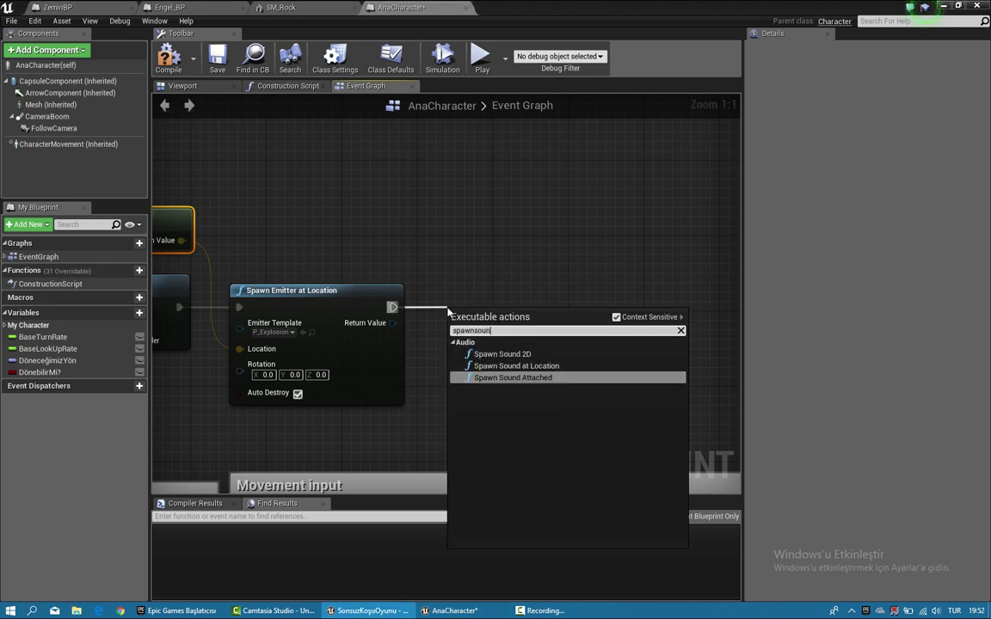
pyautogui.press('Up')
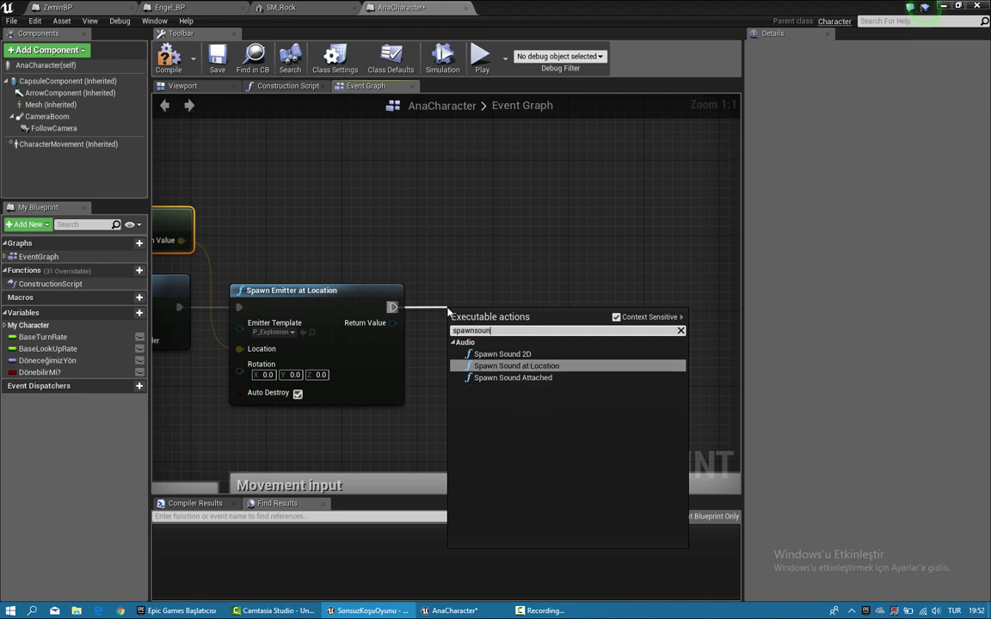
pyautogui.press('Return')
pyautogui.moveTo(513, 311); pyautogui.dragTo(494, 283)
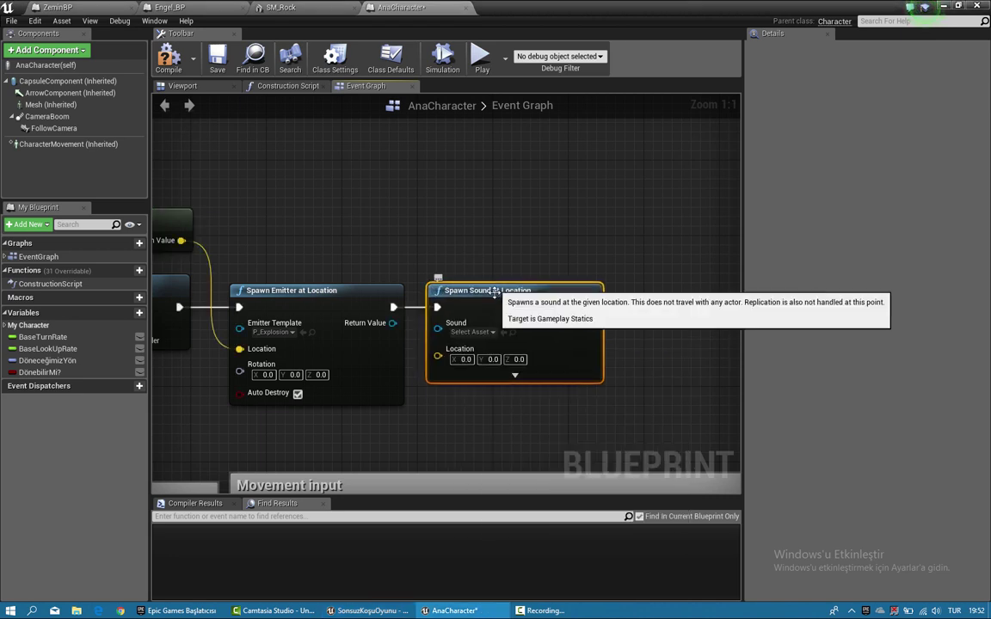
# Step: Wire the actor location into the sound's Location and set its sound to Explosion01
pyautogui.moveTo(448, 360)
pyautogui.mouseDown()
pyautogui.moveTo(216, 271)
pyautogui.moveTo(182, 241)
pyautogui.mouseUp()
pyautogui.moveTo(350, 185); pyautogui.dragTo(421, 356, button='right')
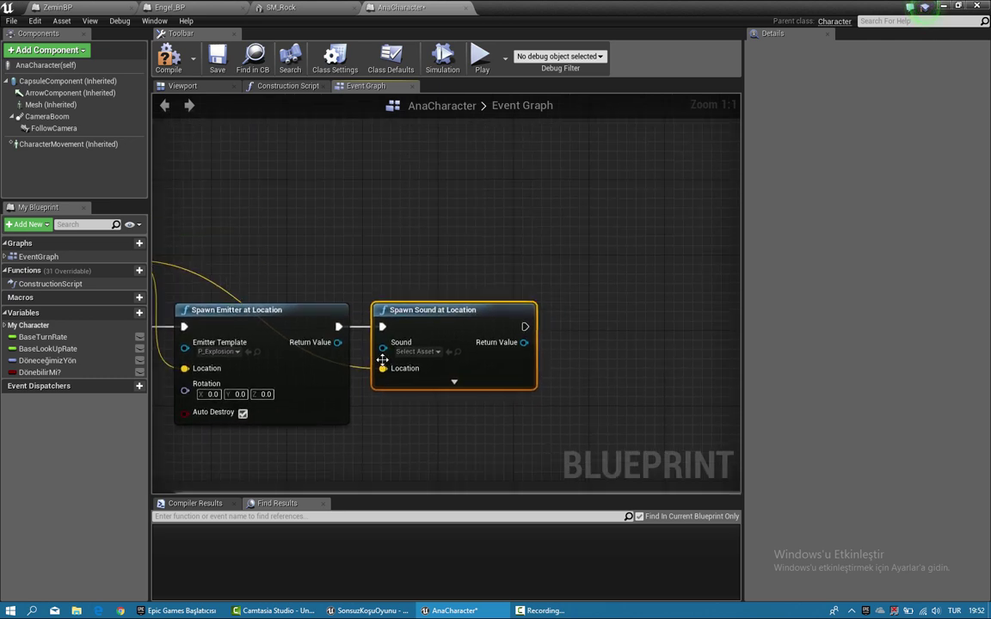
pyautogui.click(422, 353)
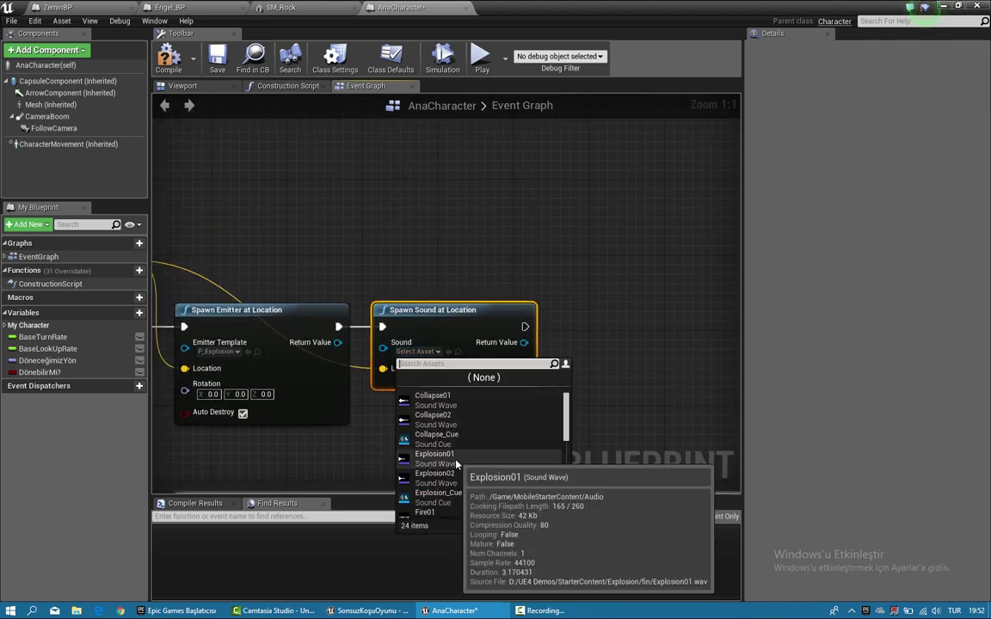
pyautogui.click(434, 448)
pyautogui.moveTo(575, 312); pyautogui.dragTo(442, 310, button='right')
pyautogui.scroll(-2, 442, 305)
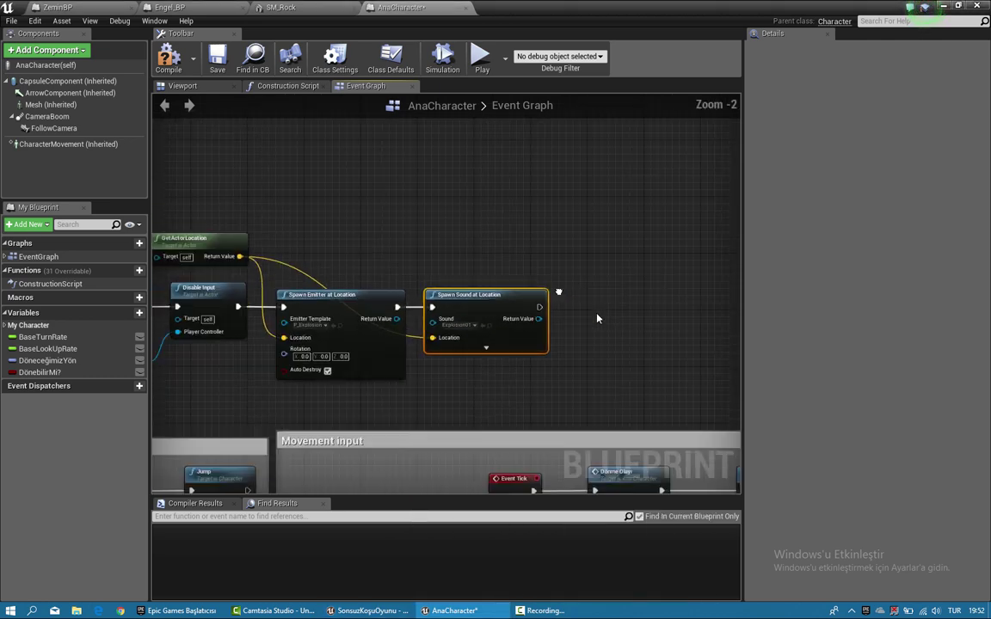
pyautogui.scroll(-1, 599, 318)
pyautogui.moveTo(624, 318); pyautogui.dragTo(437, 257, button='right')
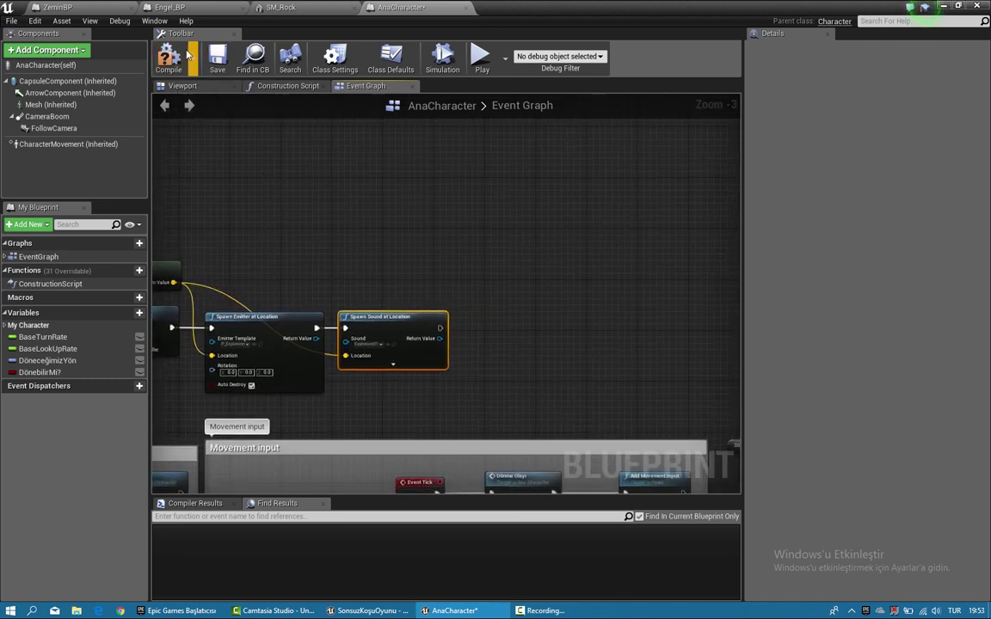
# Step: Save AnaCharacter, test-play the game briefly, then open Engel_BP
pyautogui.click(220, 59)
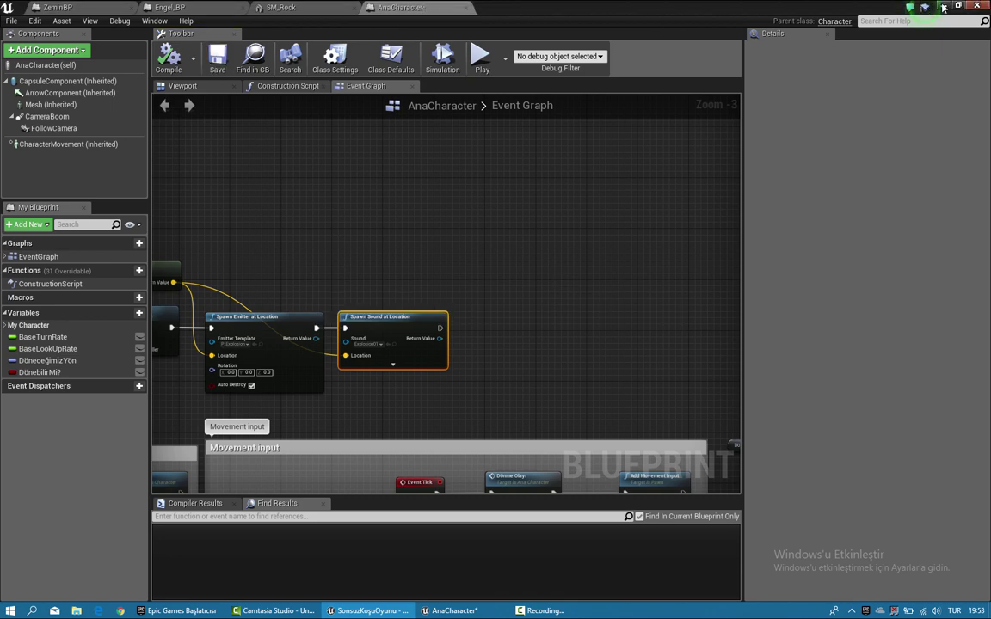
pyautogui.hotkey('alt', 'Tab')
pyautogui.click(550, 48)
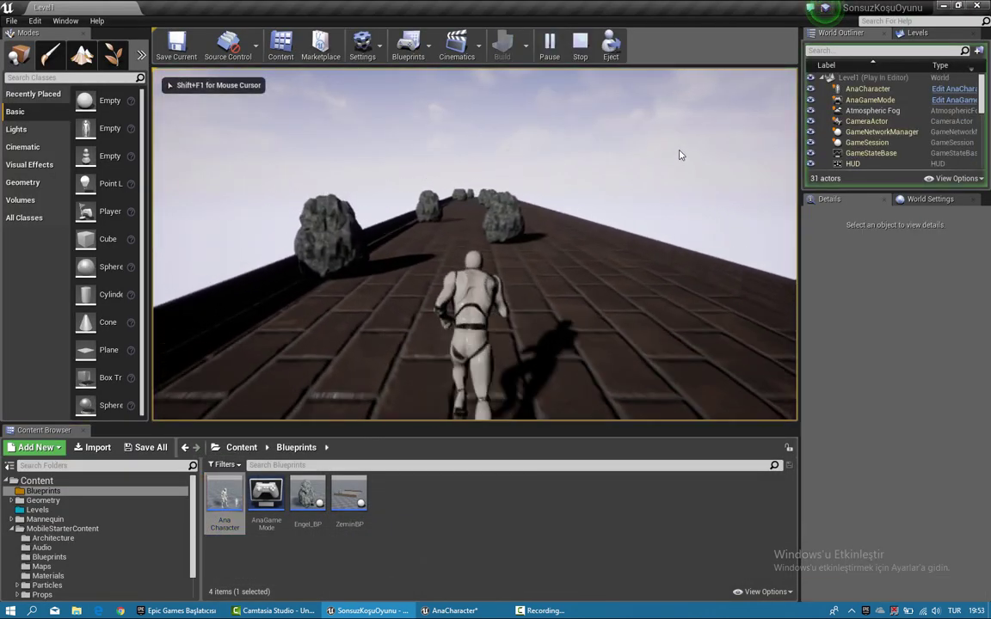
pyautogui.press('Escape')
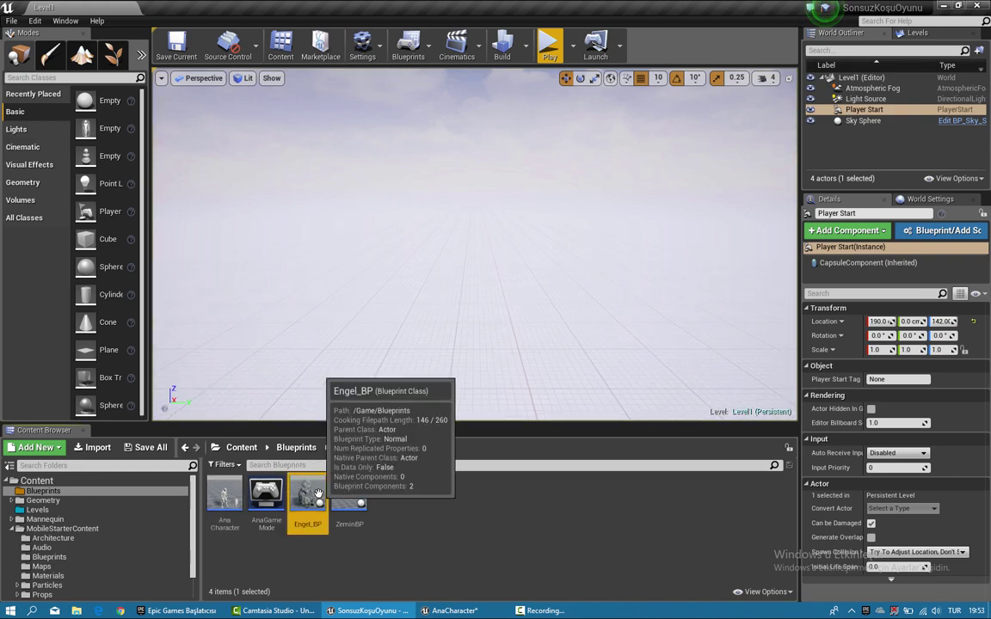
pyautogui.doubleClick(307, 497)
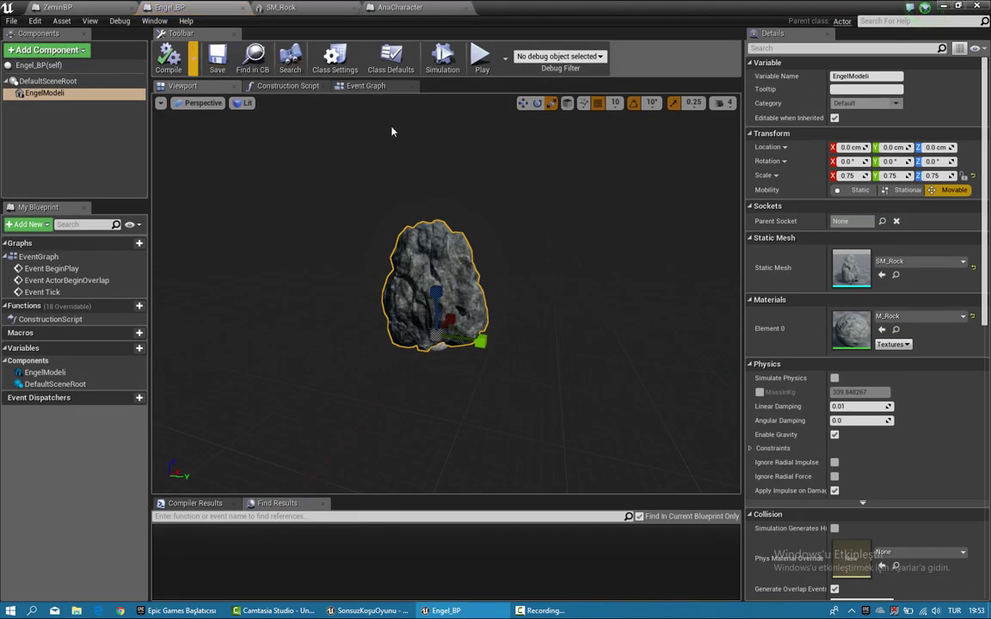
# Step: Add an On Component Hit event for the EngelModeli rock model
pyautogui.scroll(-3, 838, 307)
pyautogui.scroll(-5, 839, 307)
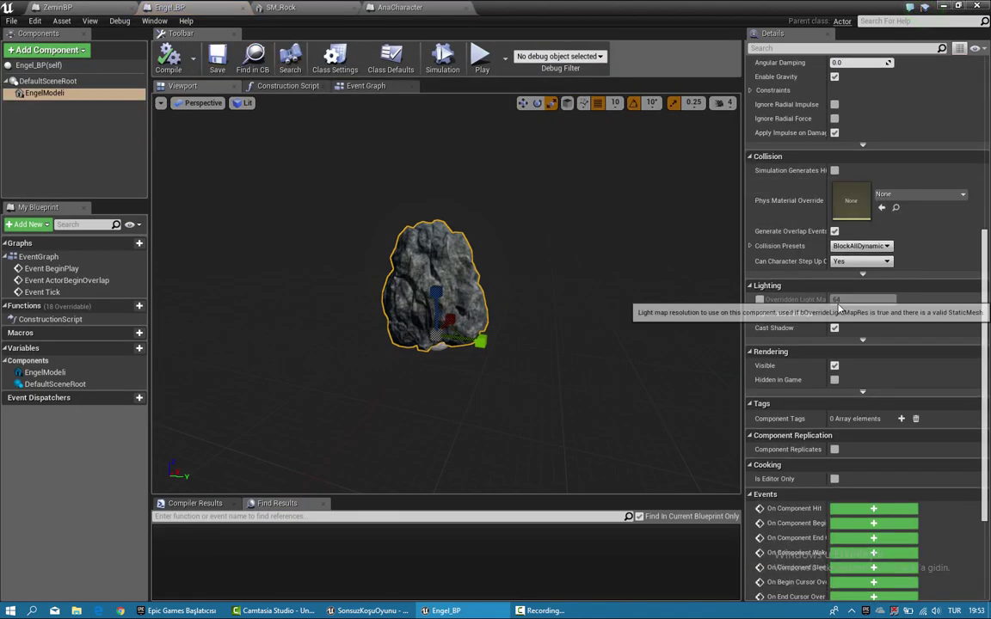
pyautogui.scroll(-2, 855, 359)
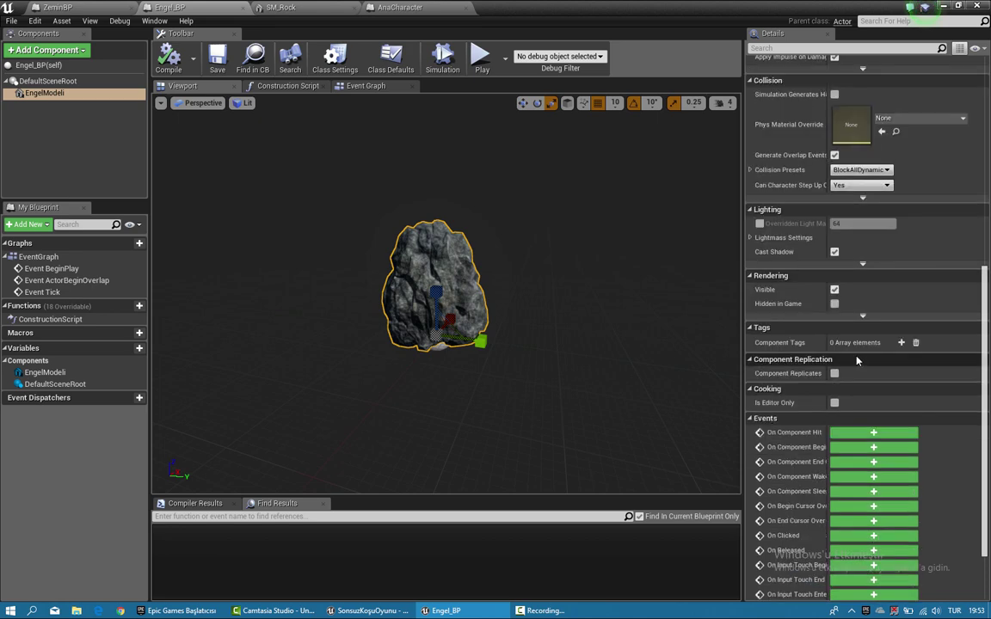
pyautogui.click(873, 432)
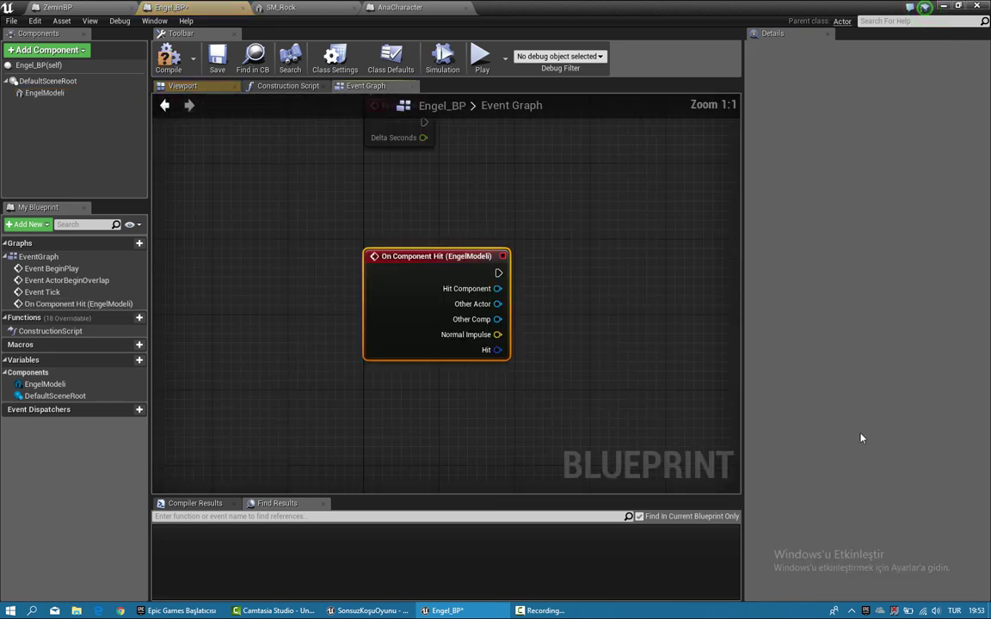
pyautogui.moveTo(411, 334); pyautogui.dragTo(351, 358, button='right')
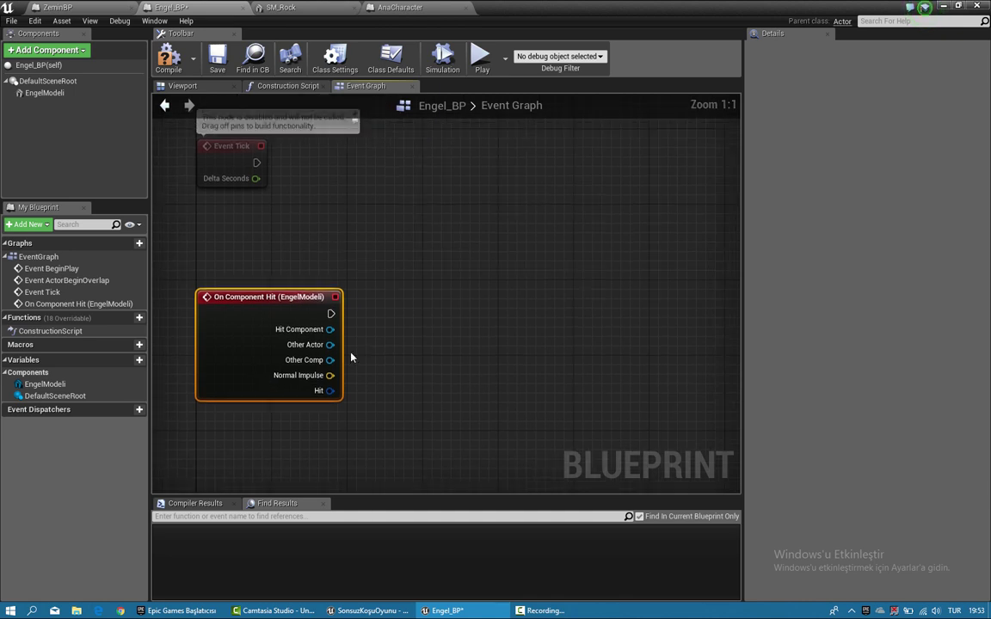
# Step: Cast the hit's Other Actor to AnaCharacter
pyautogui.moveTo(371, 342); pyautogui.dragTo(410, 325)
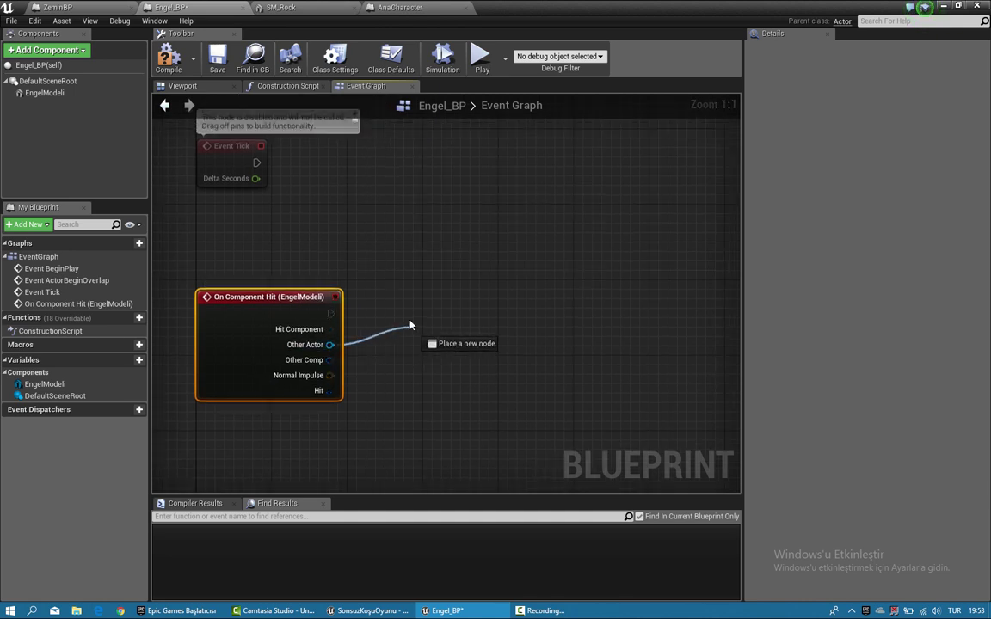
pyautogui.write('castto')
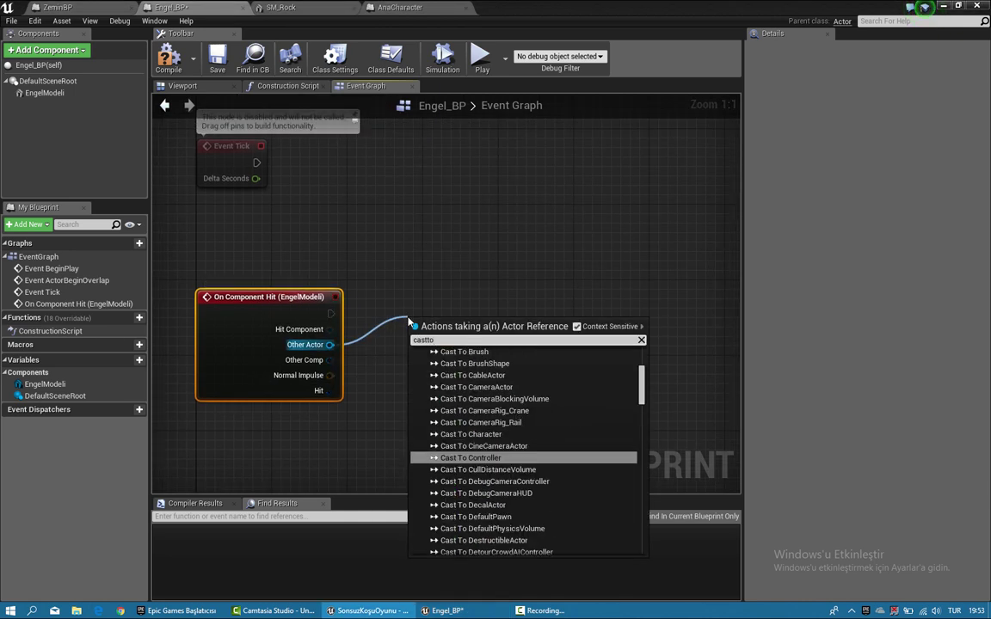
pyautogui.write('n')
pyautogui.press('BackSpace')
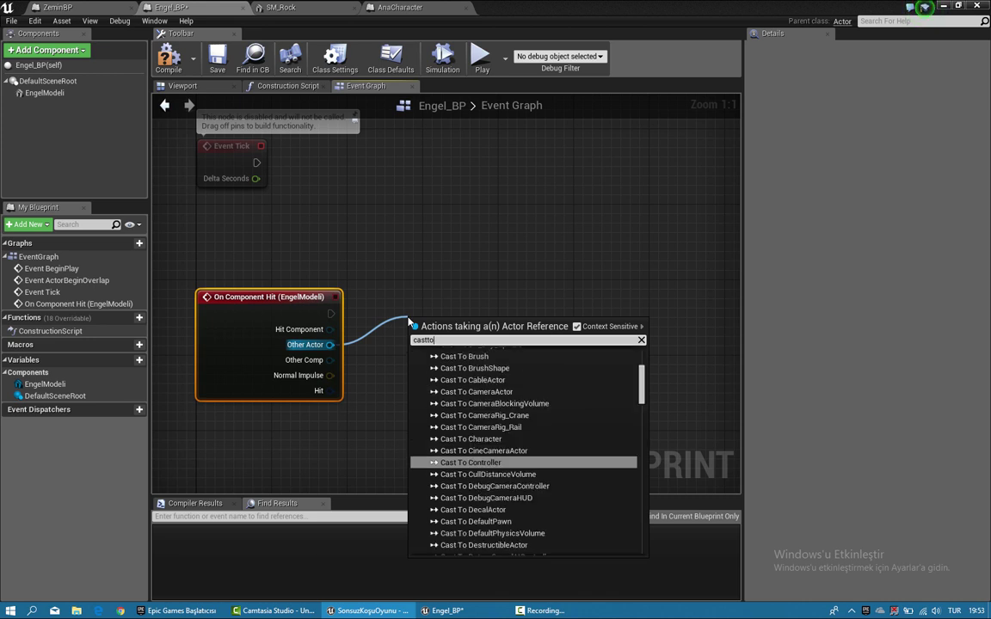
pyautogui.write('anac')
pyautogui.press('Return')
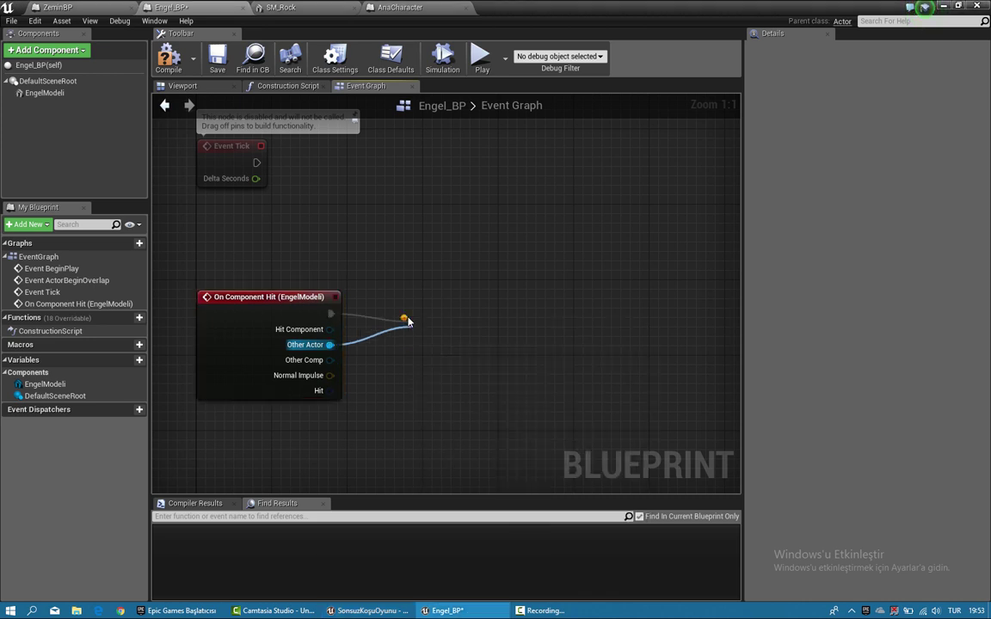
pyautogui.moveTo(430, 312); pyautogui.dragTo(411, 302)
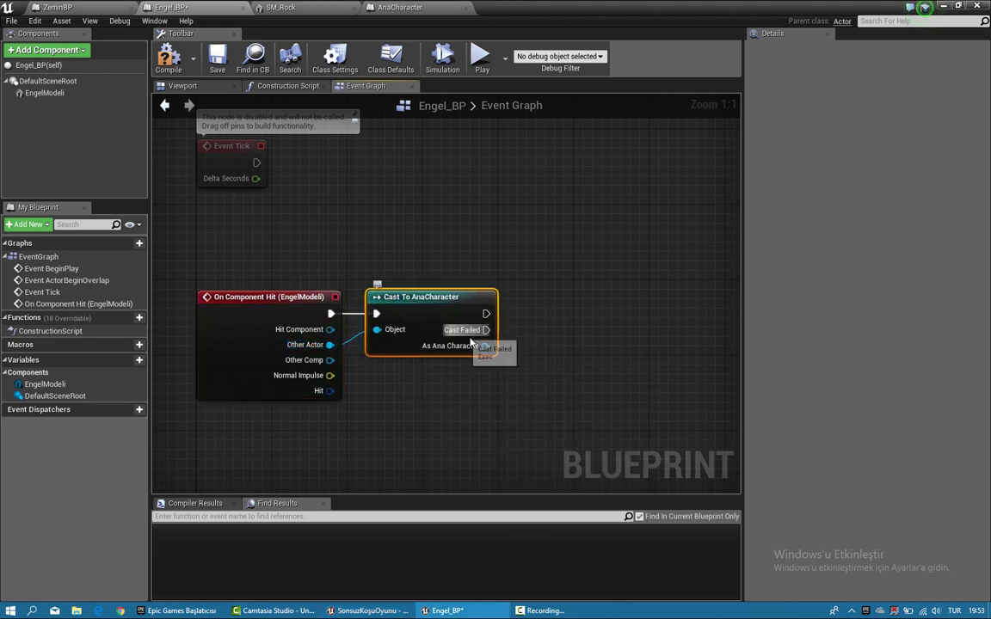
# Step: Call Ölüm on the As Ana Character result, with Other Actor wired into the cast's Object
pyautogui.moveTo(485, 346); pyautogui.dragTo(555, 334)
pyautogui.write('Öl')
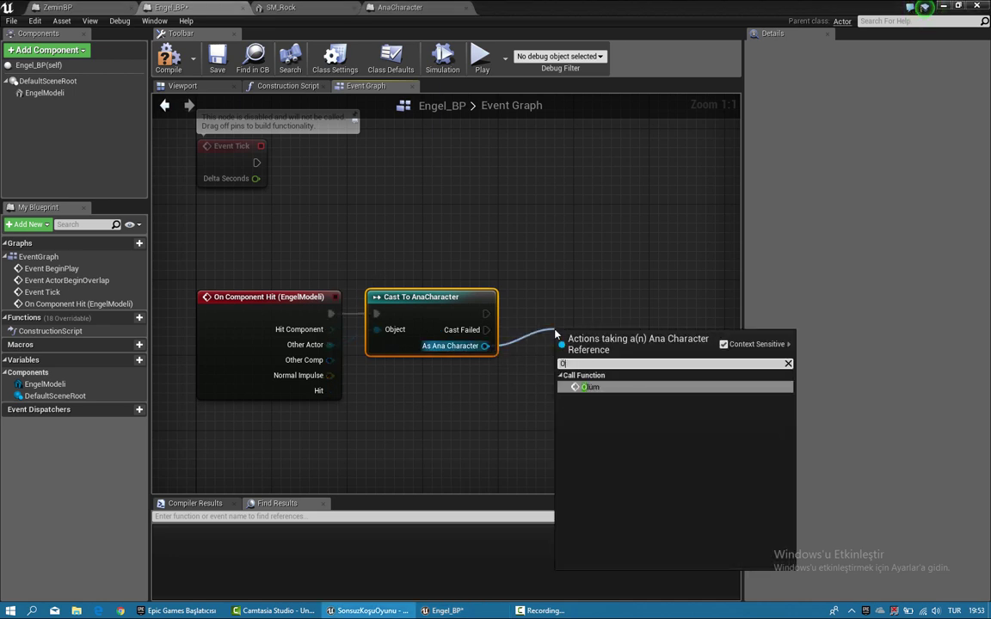
pyautogui.press('Return')
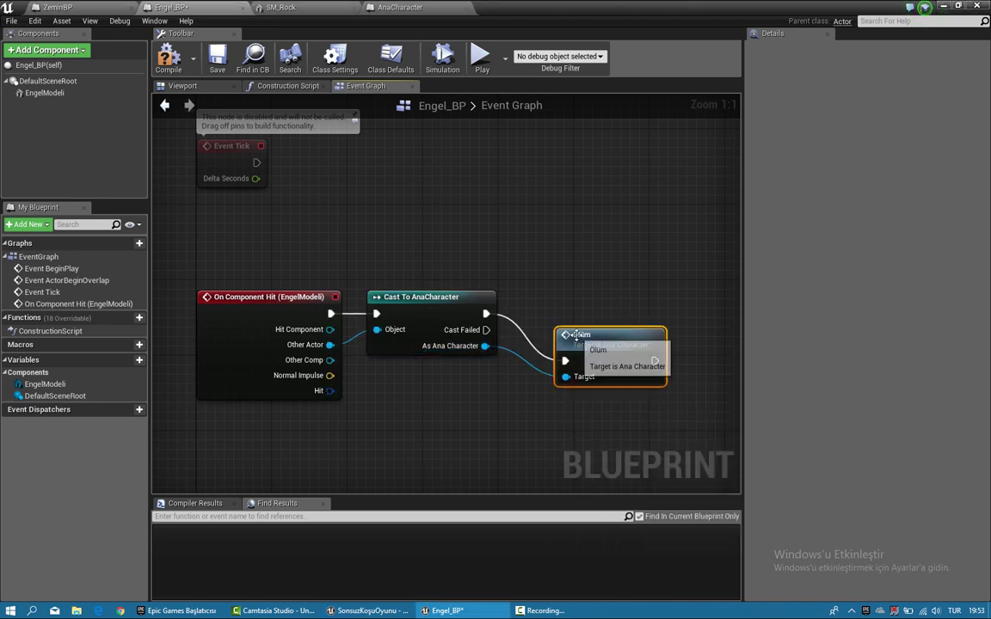
pyautogui.moveTo(567, 335); pyautogui.dragTo(531, 291)
pyautogui.moveTo(188, 250); pyautogui.dragTo(341, 413)
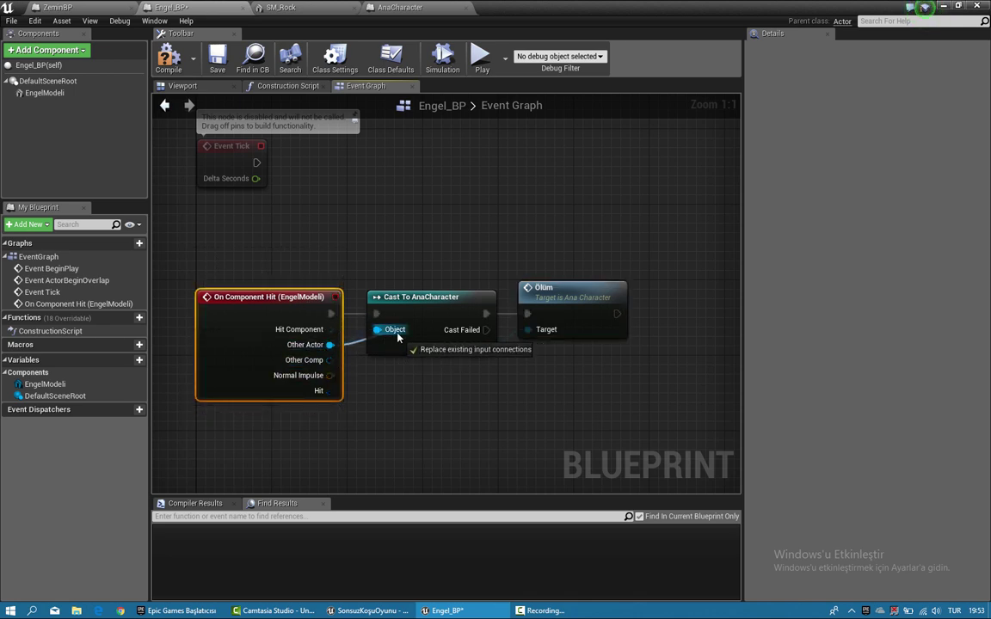
pyautogui.moveTo(375, 259); pyautogui.dragTo(486, 384)
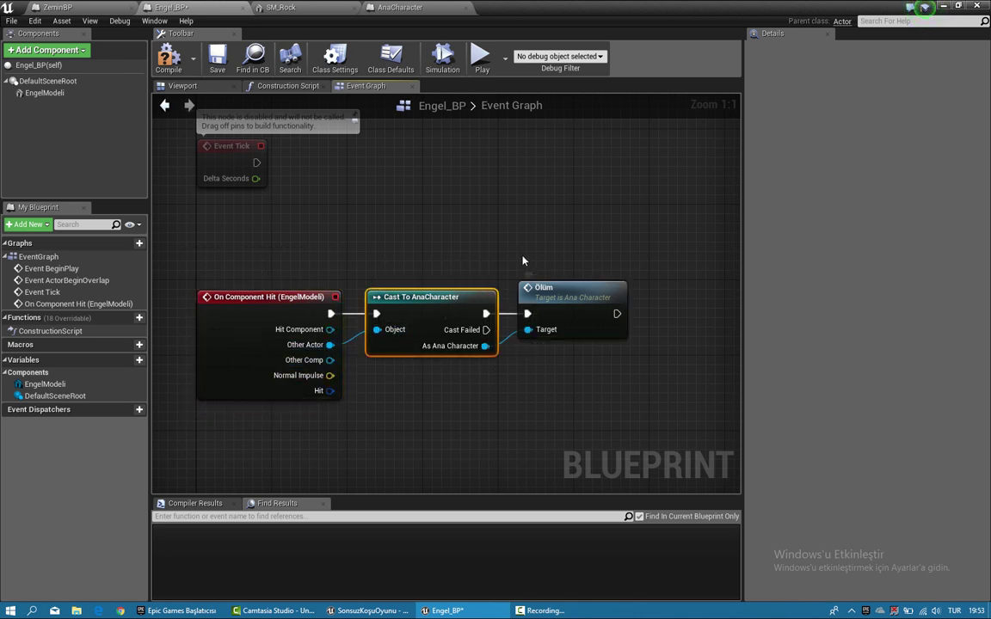
pyautogui.moveTo(521, 260); pyautogui.dragTo(658, 400)
pyautogui.doubleClick(575, 302)
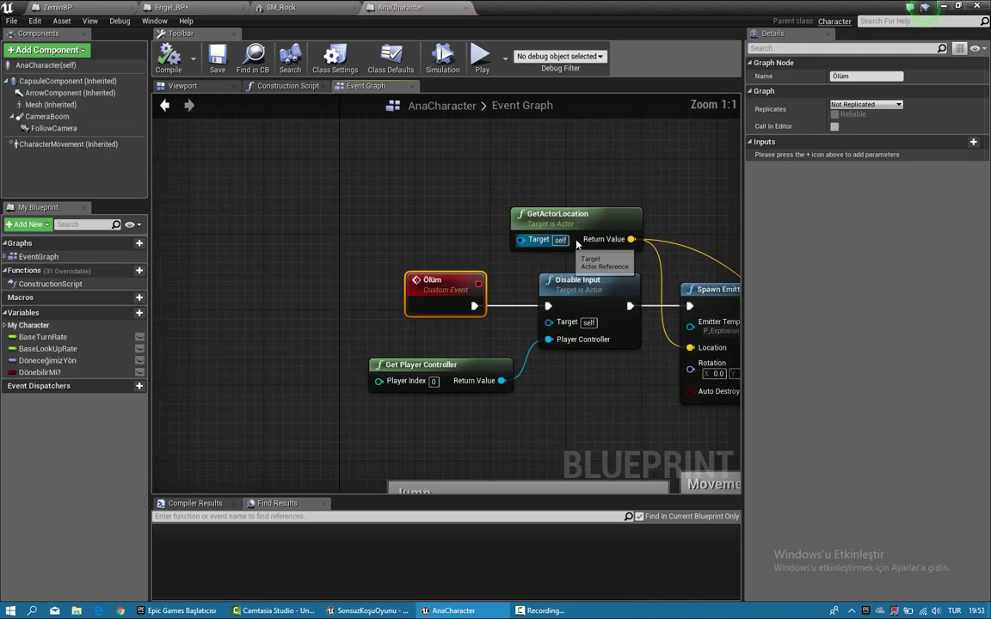
pyautogui.scroll(-1, 360, 205)
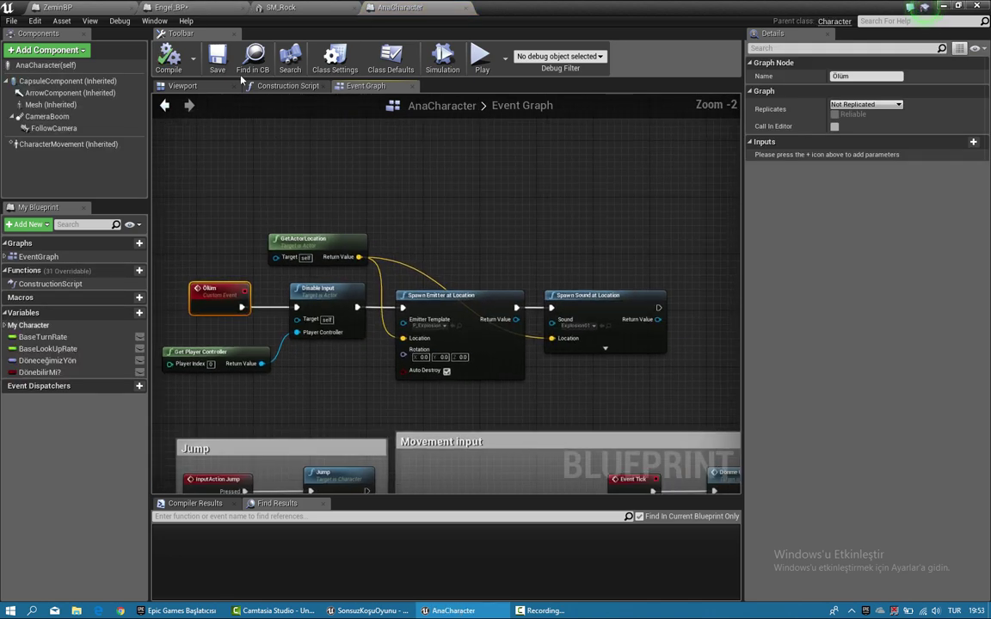
# Step: Compile Engel_BP and play the level to test hitting a rock
pyautogui.click(230, 7)
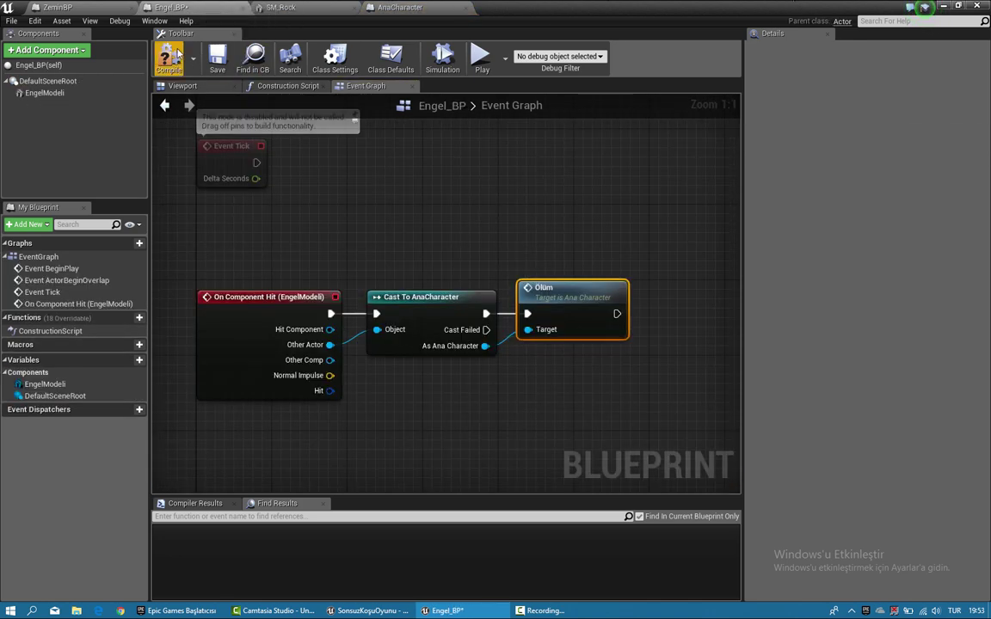
pyautogui.click(482, 58)
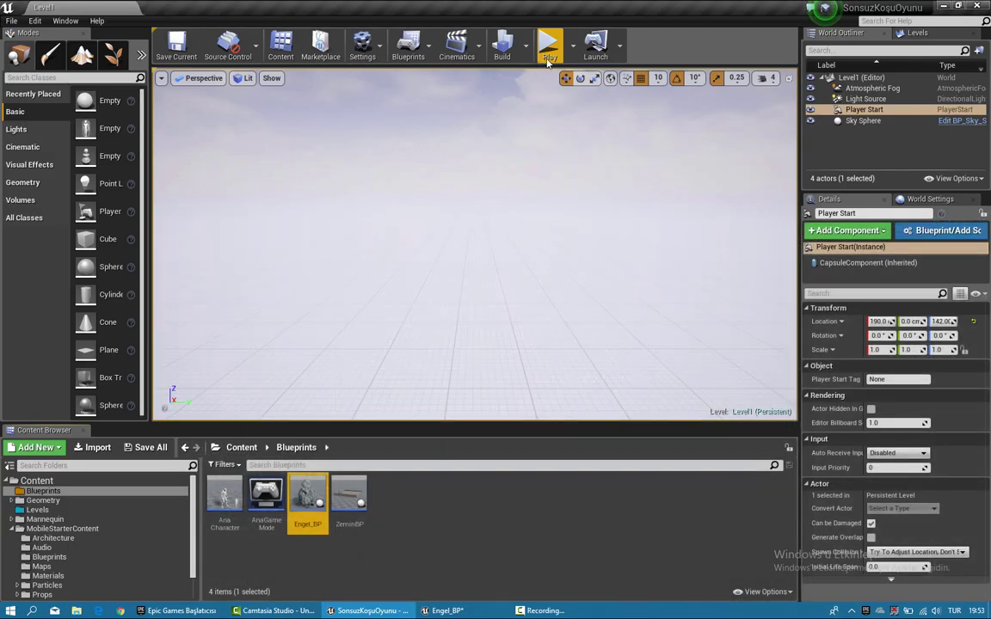
pyautogui.click(547, 51)
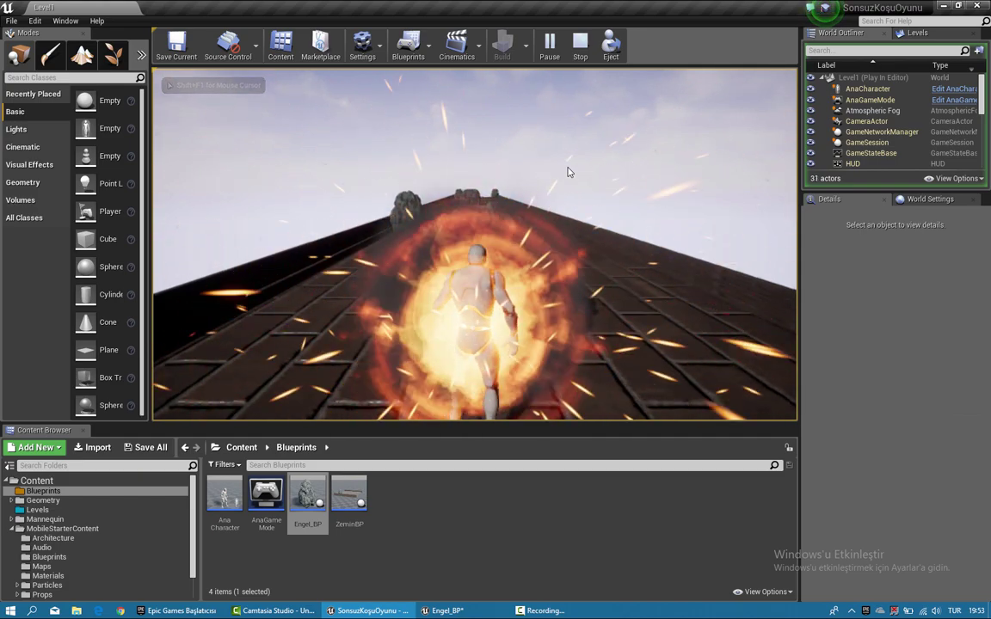
# Step: End the rock-crash playtest and return to AnaCharacter's Event Graph through the blueprint tabs
pyautogui.press('Escape')
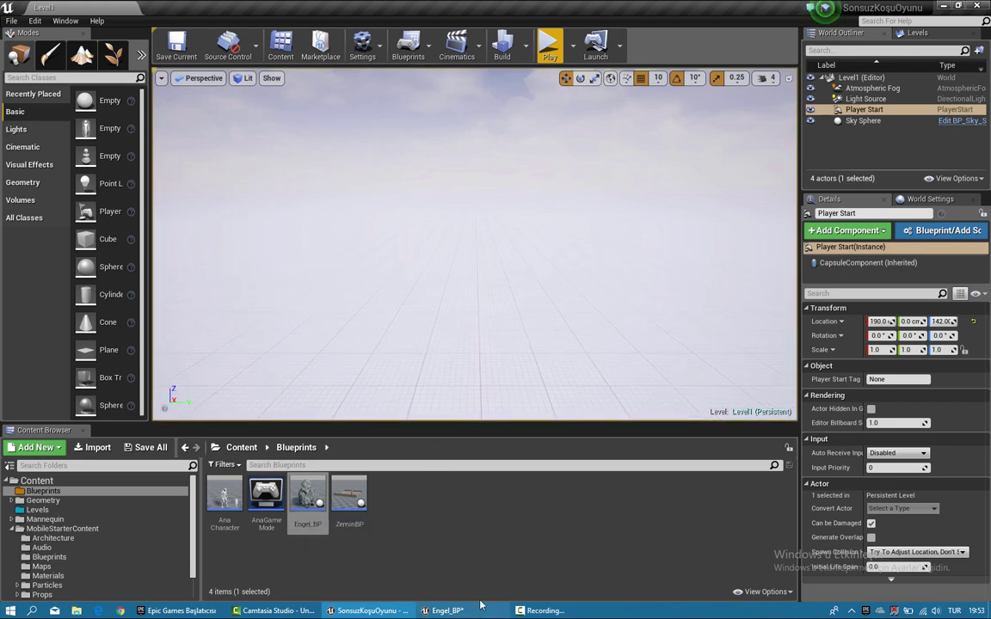
pyautogui.click(443, 610)
pyautogui.click(89, 7)
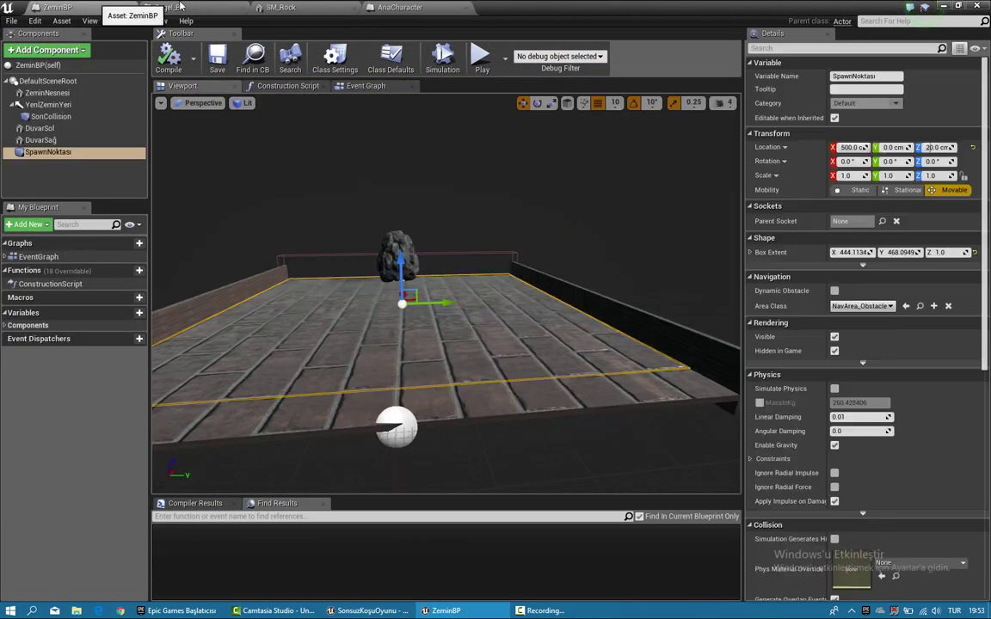
pyautogui.click(290, 10)
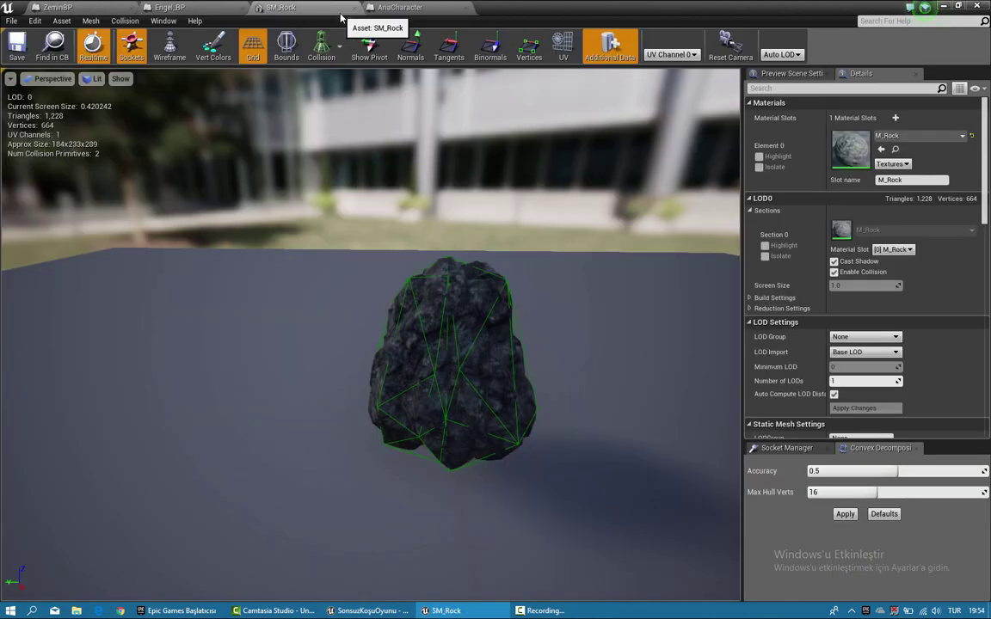
pyautogui.click(401, 10)
pyautogui.scroll(-3, 319, 306)
# Step: Reposition the Dönme Olayı node slightly right and the Event Tick node left
pyautogui.scroll(-5, 197, 426)
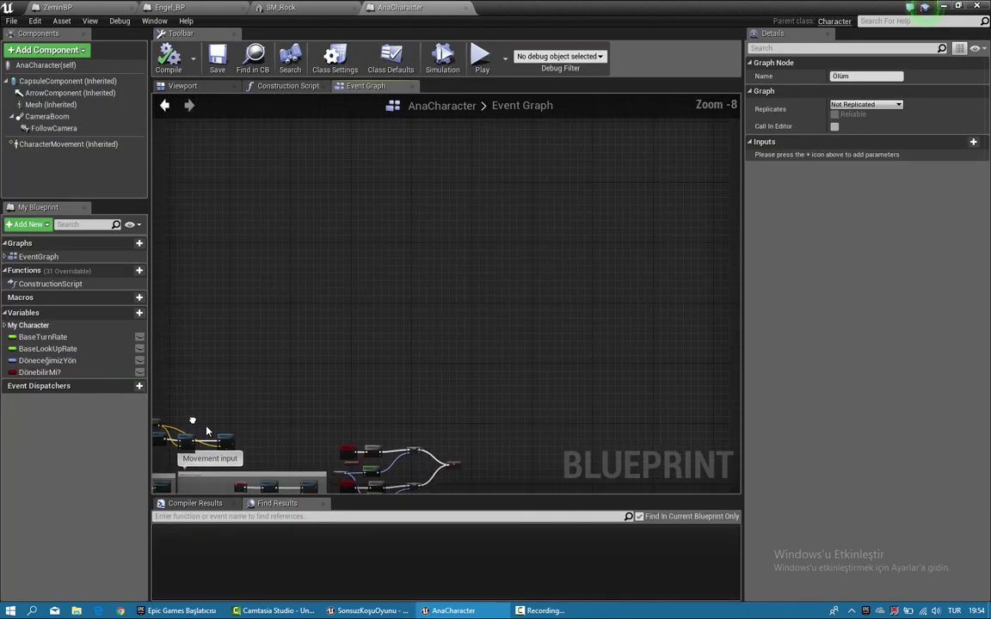
pyautogui.scroll(2, 378, 179)
pyautogui.scroll(2, 344, 215)
pyautogui.scroll(2, 308, 265)
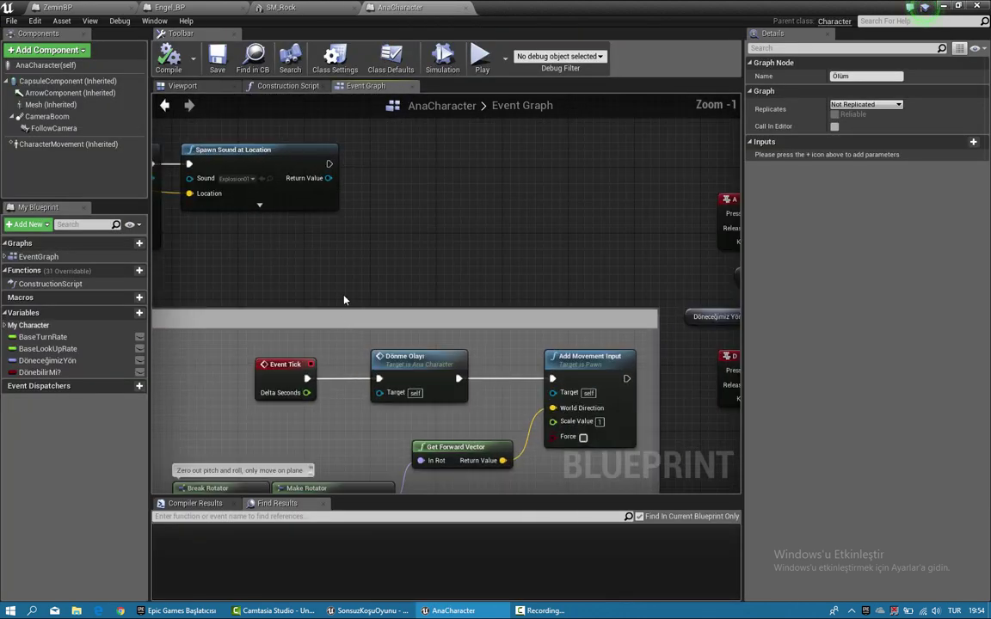
pyautogui.scroll(1, 352, 283)
pyautogui.moveTo(456, 342); pyautogui.dragTo(487, 341)
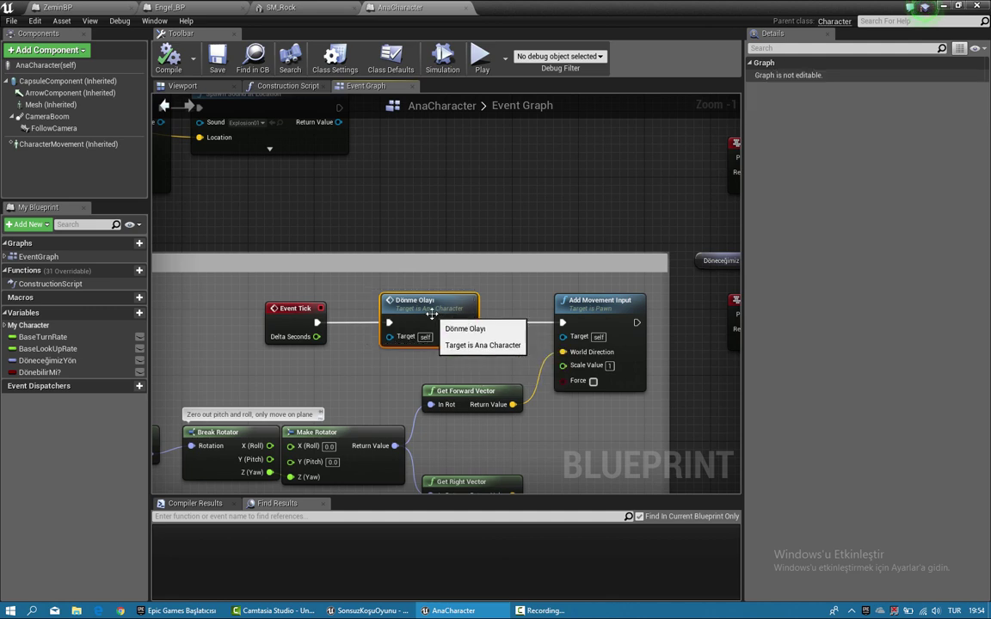
pyautogui.moveTo(295, 324); pyautogui.dragTo(227, 323)
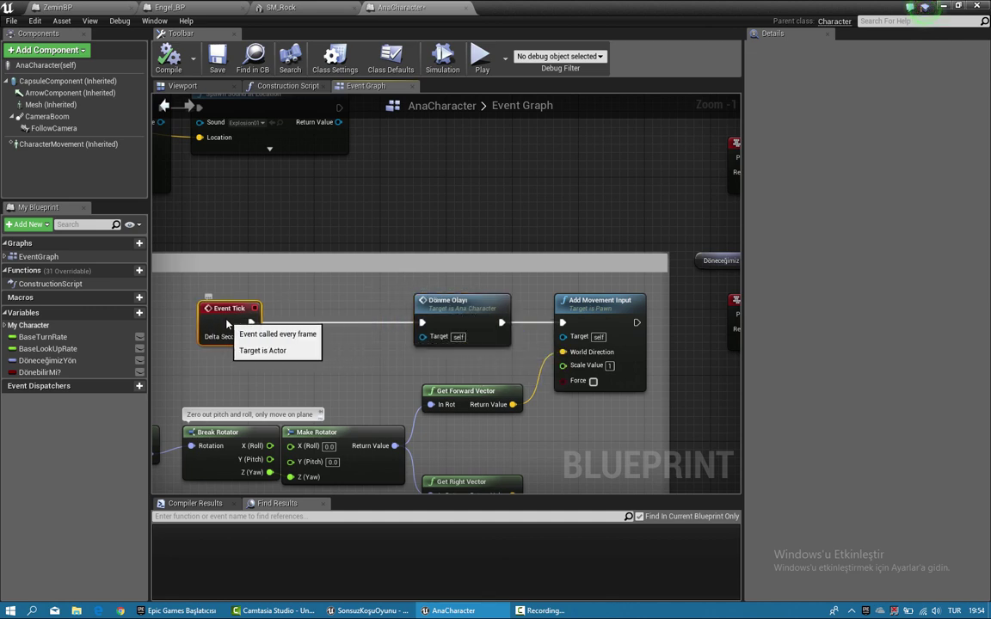
# Step: Shift the Spawn Emitter and Spawn Sound nodes right, making room after Disable Input
pyautogui.scroll(-2, 326, 279)
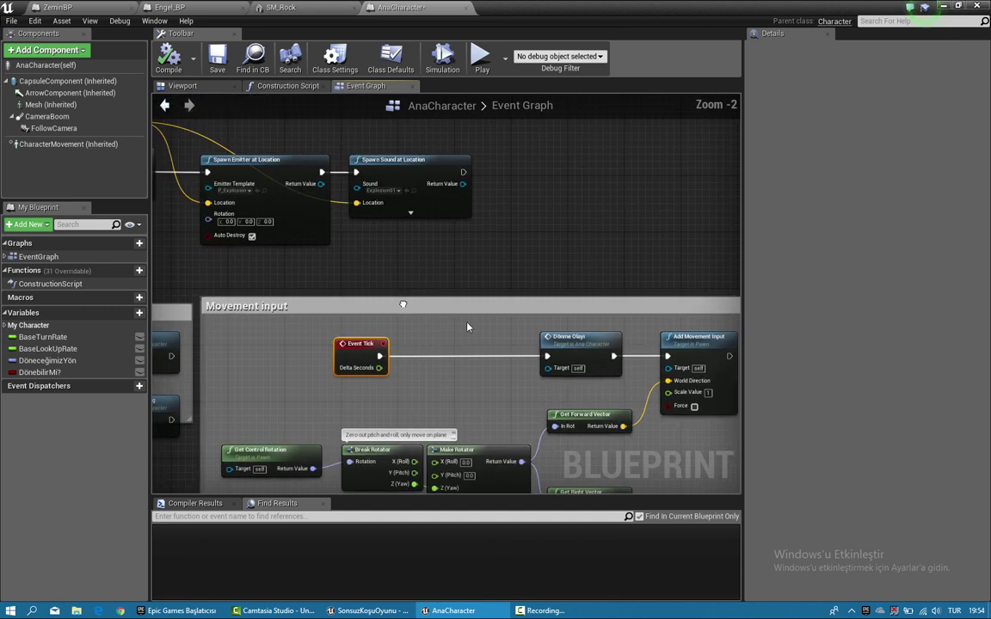
pyautogui.moveTo(277, 180); pyautogui.dragTo(411, 223, button='right')
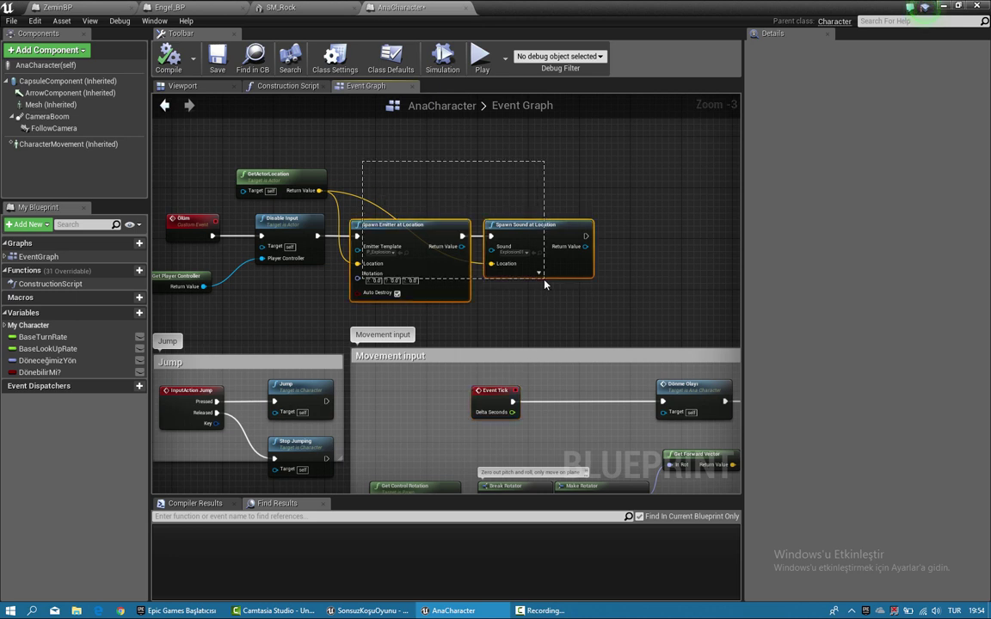
pyautogui.moveTo(416, 243); pyautogui.dragTo(522, 248)
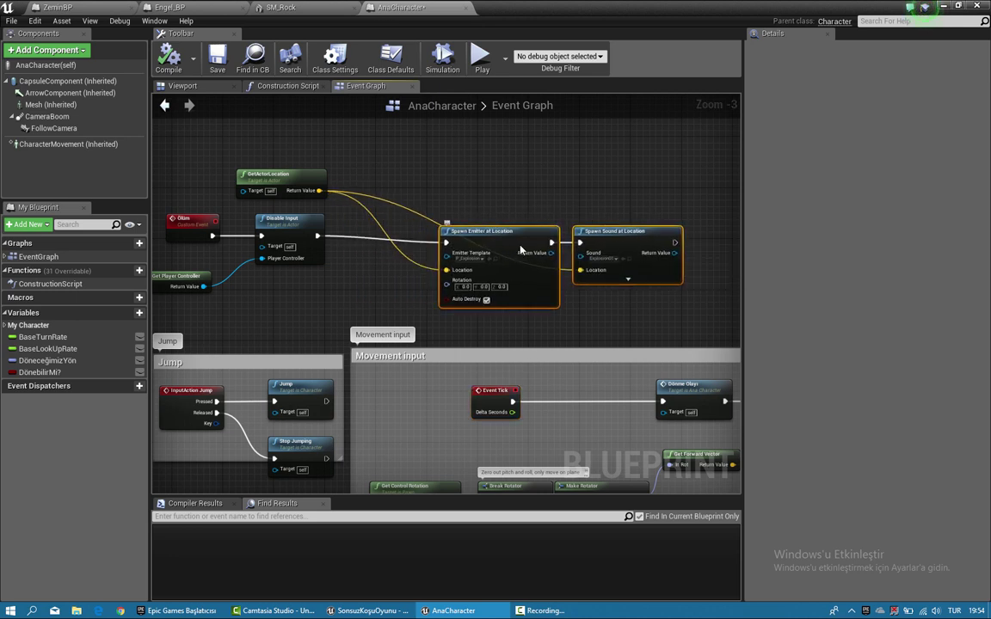
pyautogui.moveTo(538, 360); pyautogui.dragTo(503, 361, button='right')
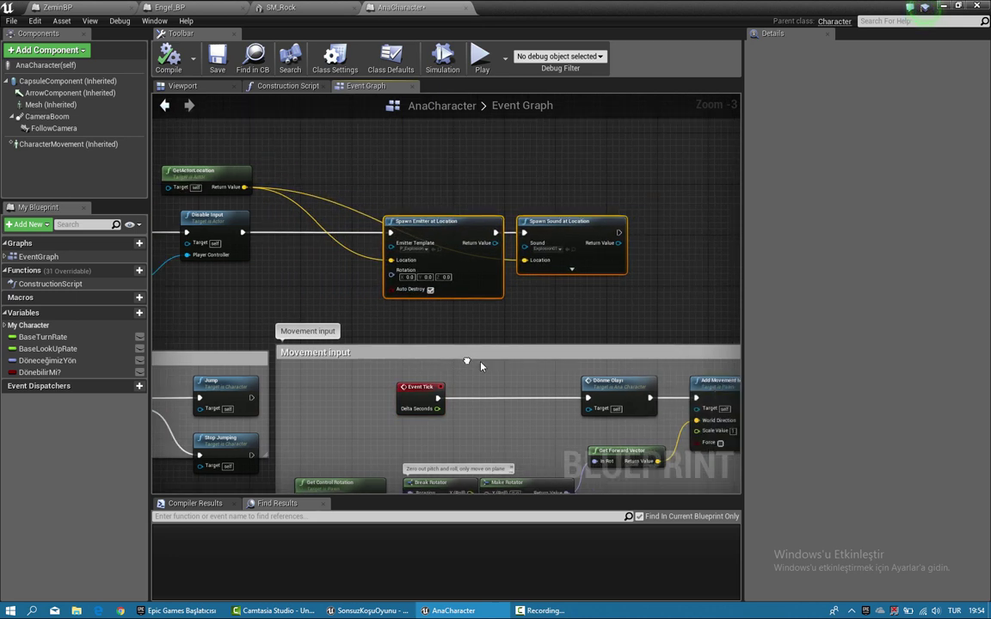
pyautogui.scroll(3, 321, 209)
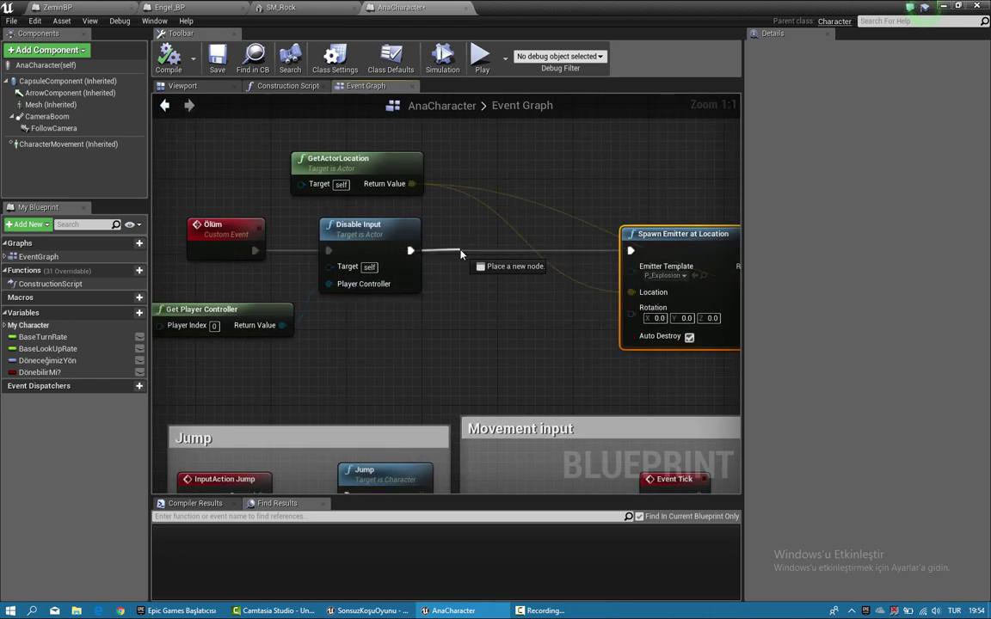
# Step: Insert a Disable Movement node on Character Movement between Disable Input and the explosion spawn
pyautogui.moveTo(460, 253); pyautogui.dragTo(460, 253)
pyautogui.write('disabl')
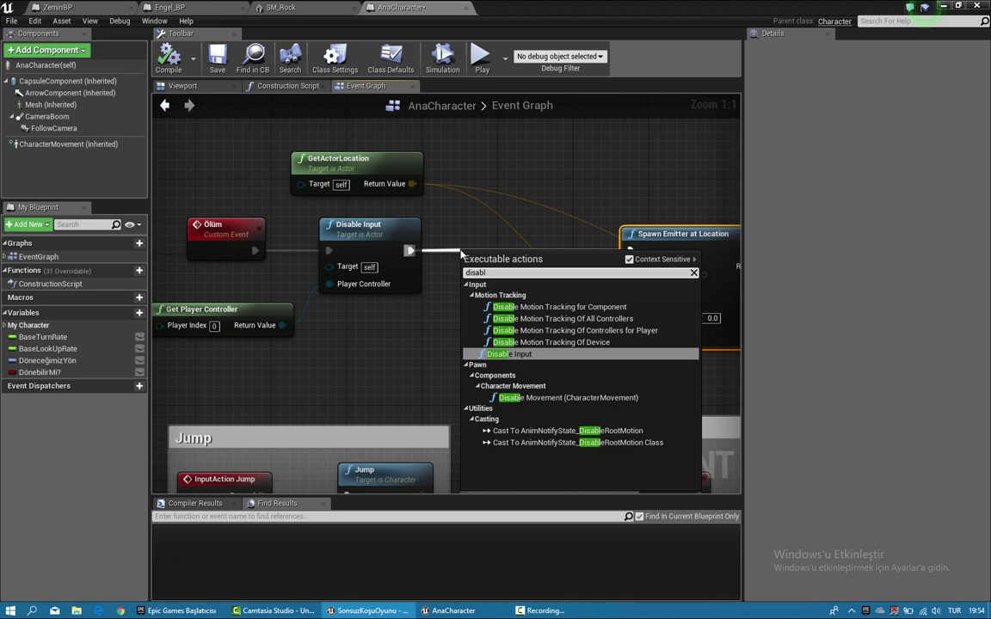
pyautogui.press('Down')
pyautogui.press('Return')
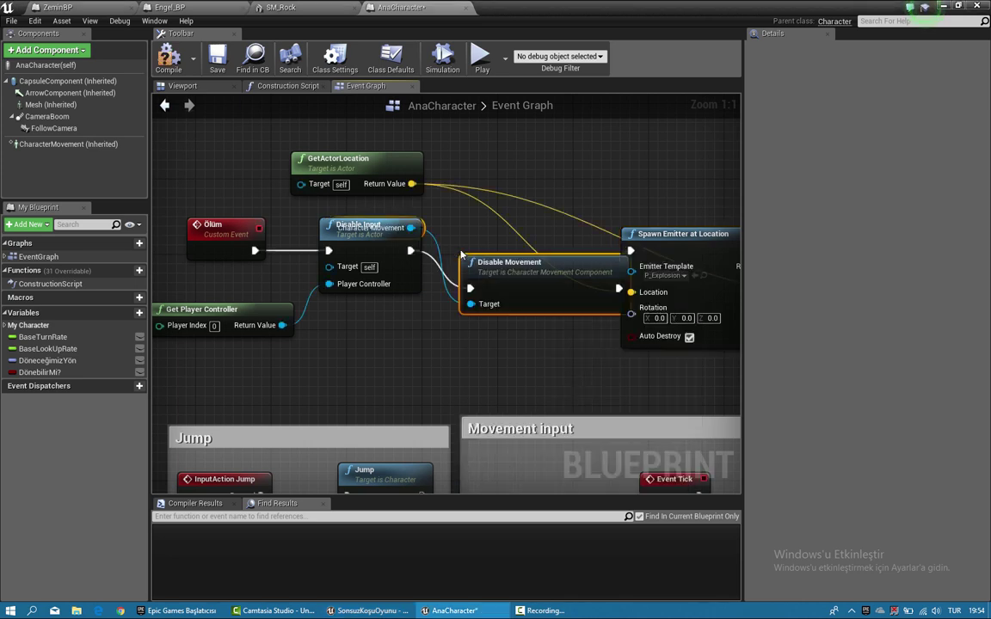
pyautogui.moveTo(496, 272); pyautogui.dragTo(477, 235)
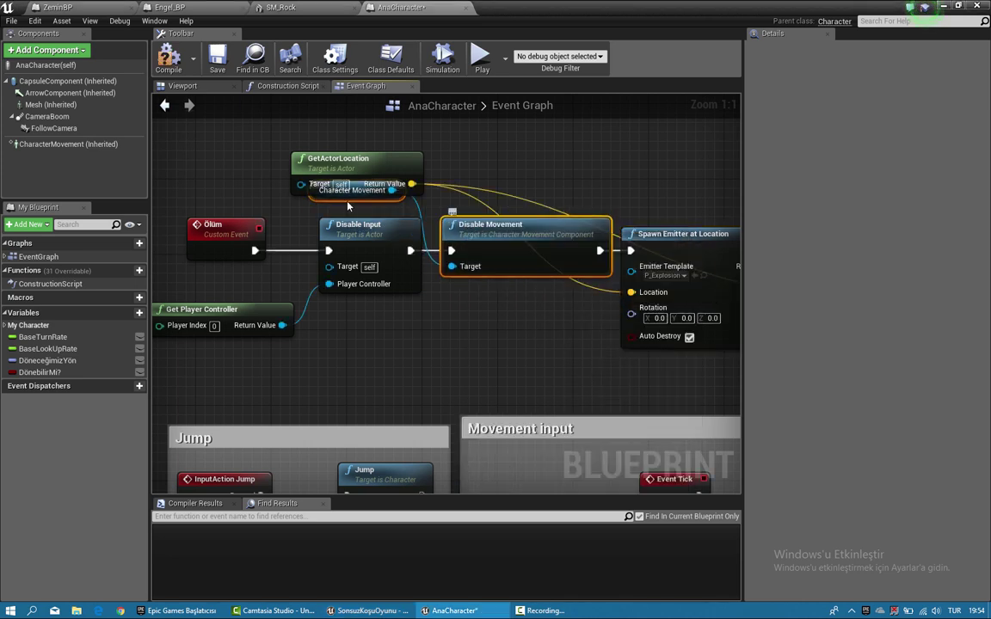
pyautogui.moveTo(354, 193); pyautogui.dragTo(378, 323)
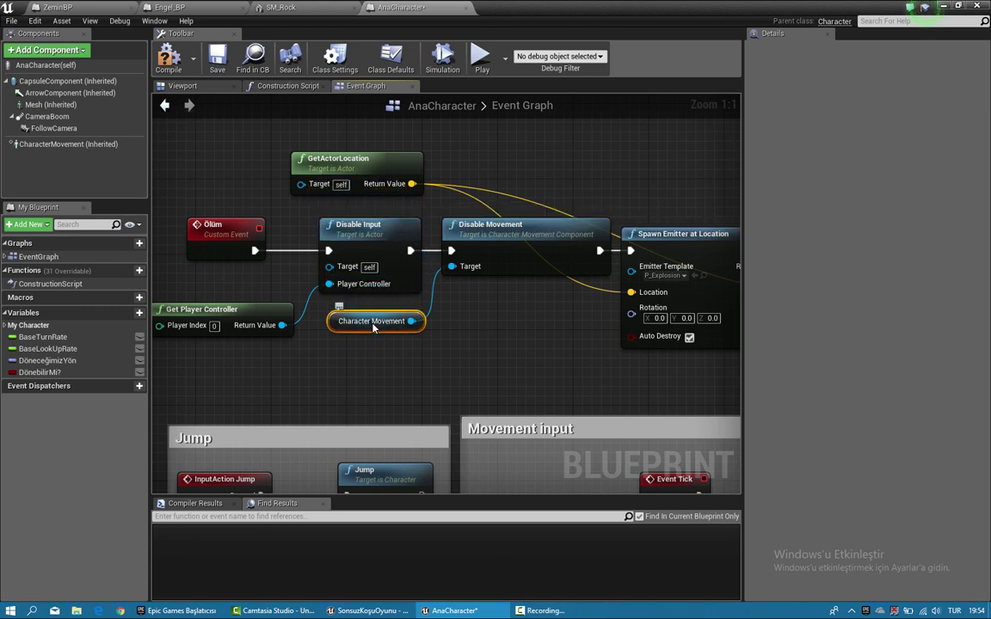
# Step: Play-test the level with the movement change, then stop
pyautogui.click(945, 6)
pyautogui.click(550, 43)
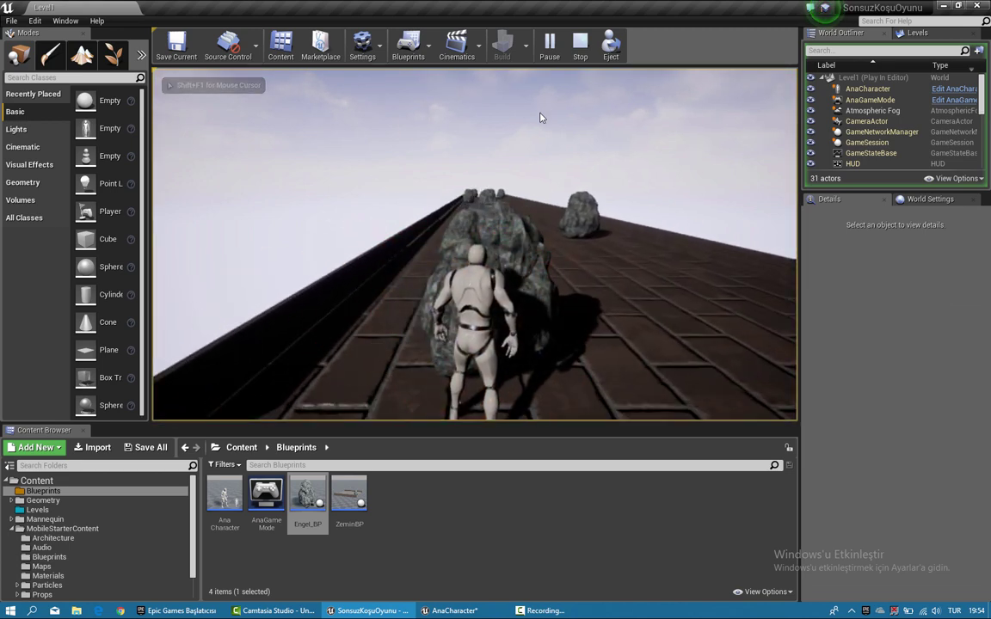
pyautogui.press('Escape')
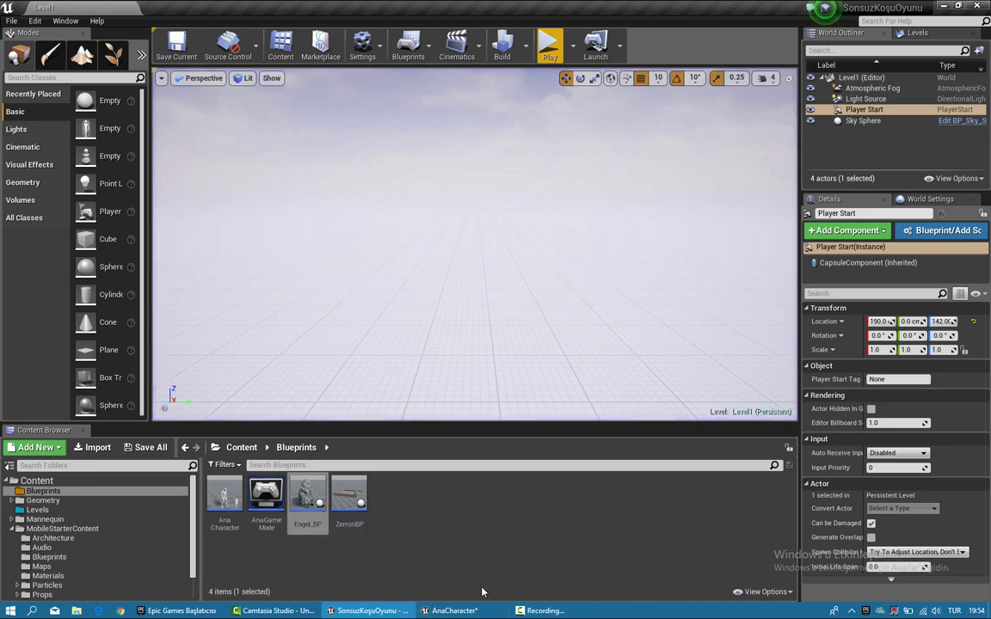
# Step: Add a Set Simulate Physics node on Mesh after Spawn Sound at Location, with Simulate ticked
pyautogui.scroll(-2, 303, 315)
pyautogui.scroll(-1, 296, 314)
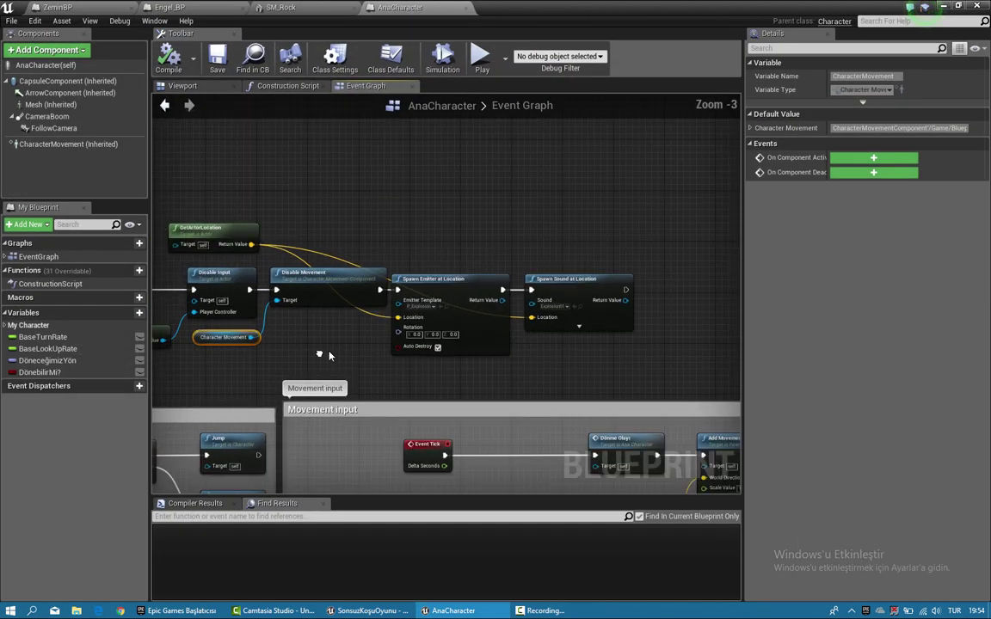
pyautogui.scroll(-1, 480, 211)
pyautogui.scroll(4, 479, 211)
pyautogui.scroll(-2, 323, 216)
pyautogui.scroll(-1, 327, 221)
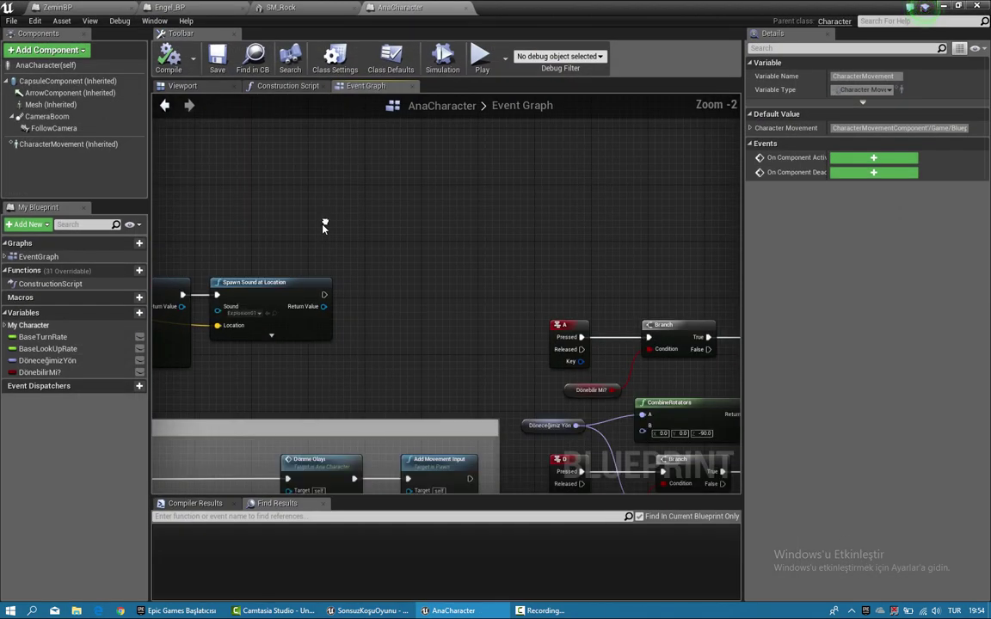
pyautogui.scroll(3, 380, 232)
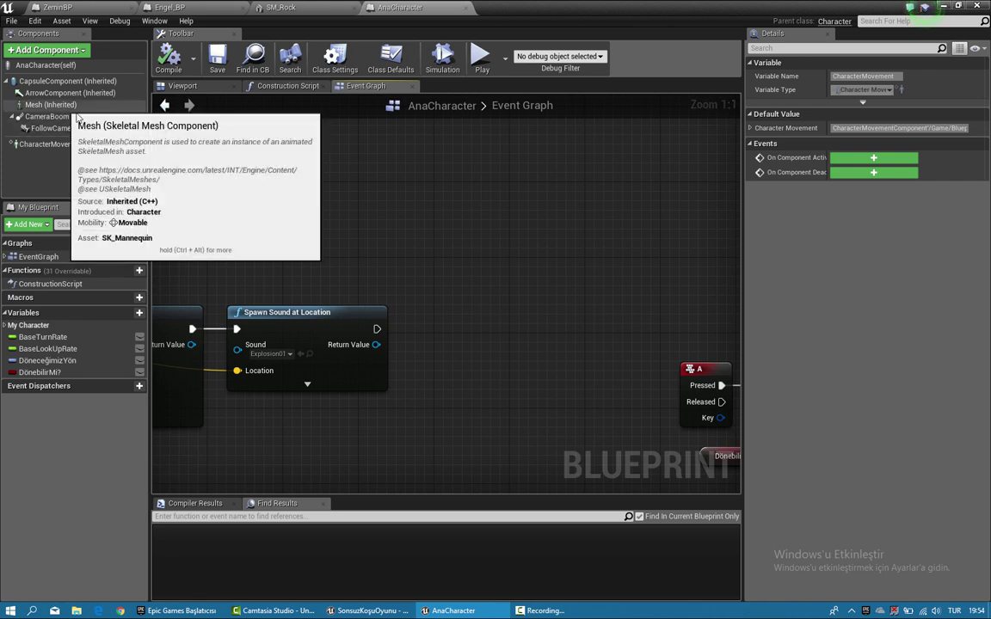
pyautogui.moveTo(50, 104)
pyautogui.mouseDown()
pyautogui.moveTo(285, 244)
pyautogui.moveTo(341, 258)
pyautogui.moveTo(456, 322)
pyautogui.mouseUp()
pyautogui.write('set simulate')
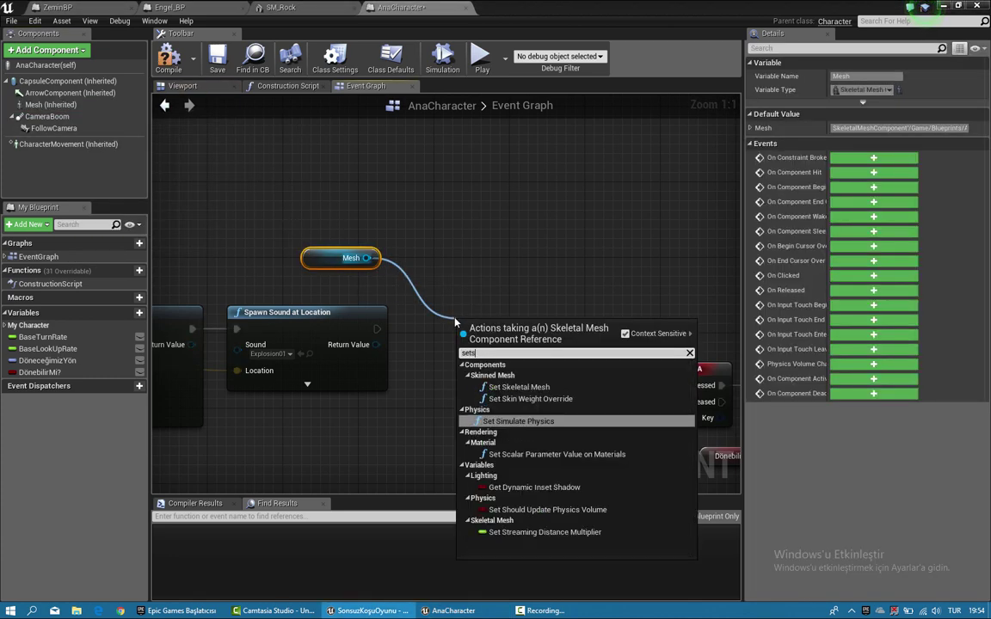
pyautogui.press('Return')
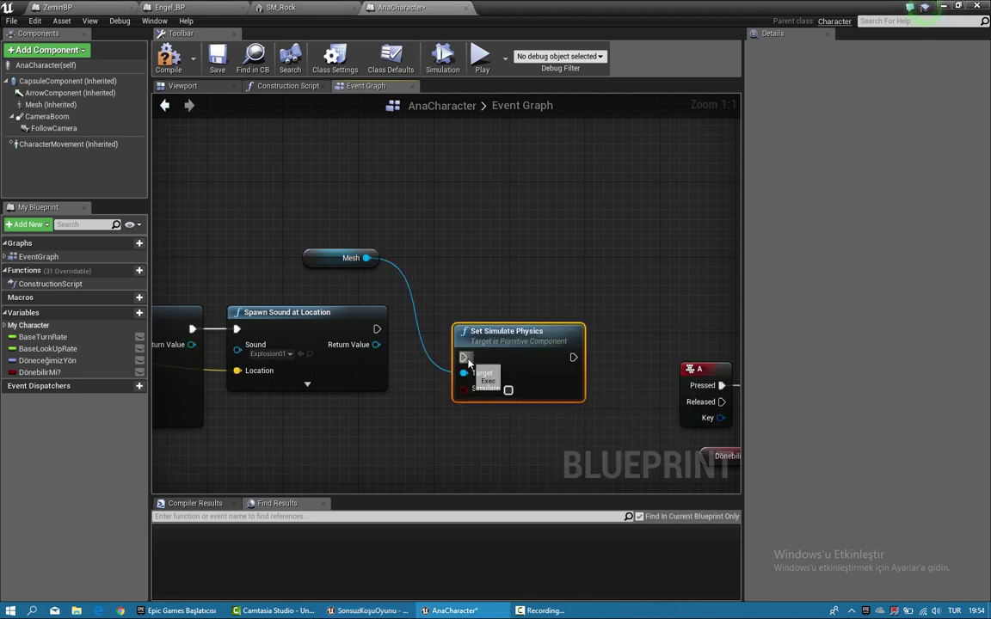
pyautogui.moveTo(532, 358); pyautogui.dragTo(484, 330)
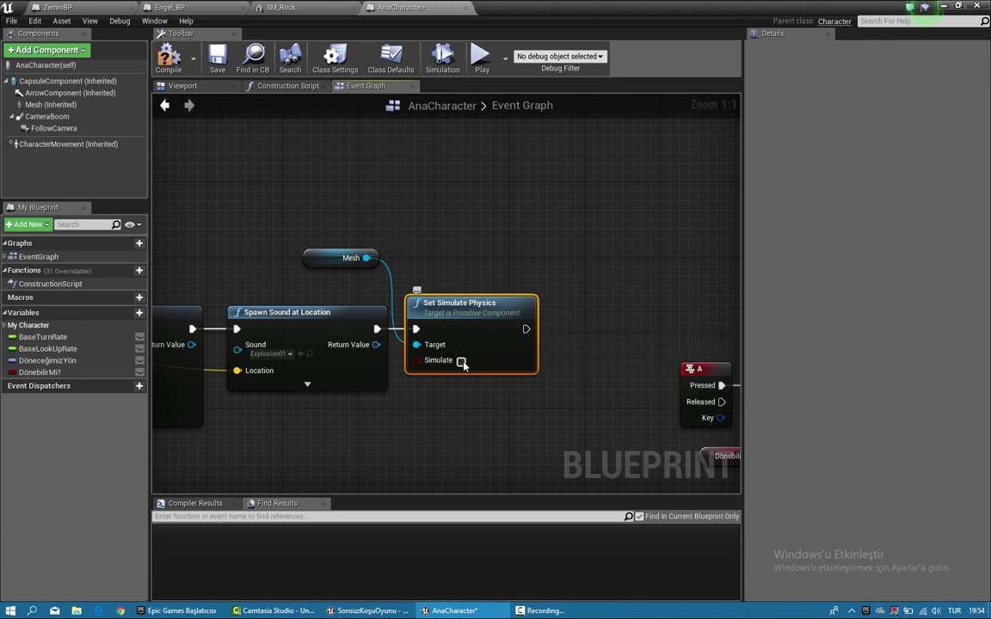
pyautogui.click(461, 361)
# Step: Compile and save AnaCharacter, then play-test the level twice
pyautogui.click(168, 60)
pyautogui.click(217, 60)
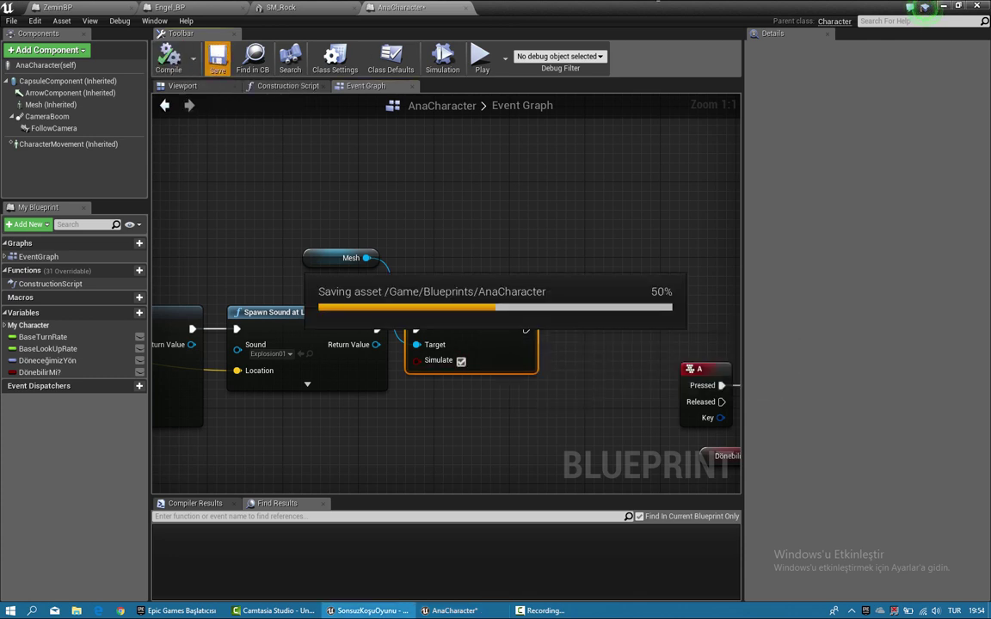
pyautogui.click(941, 6)
pyautogui.click(549, 43)
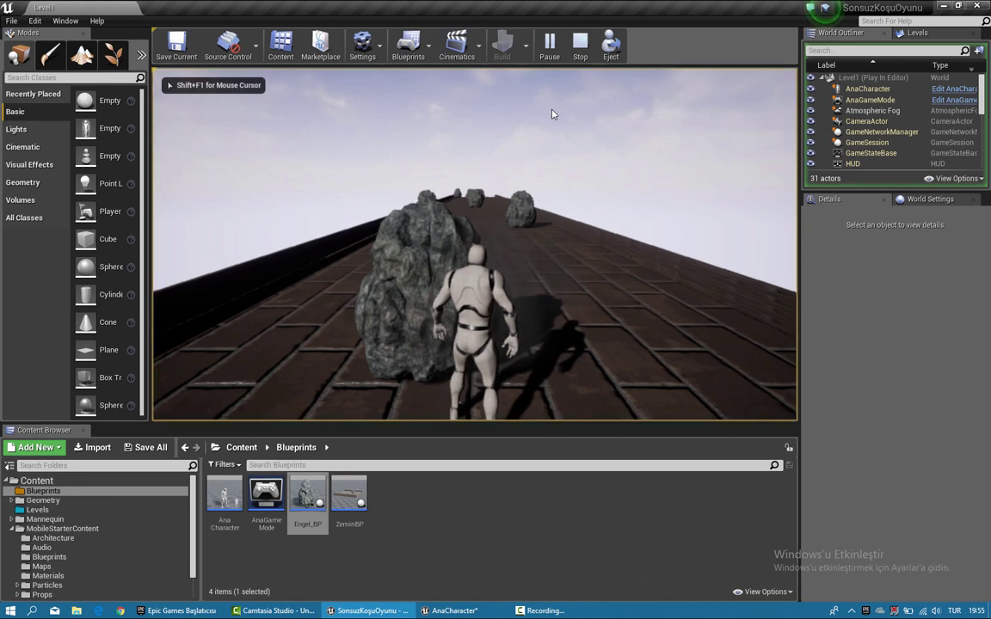
pyautogui.click(579, 43)
pyautogui.click(549, 43)
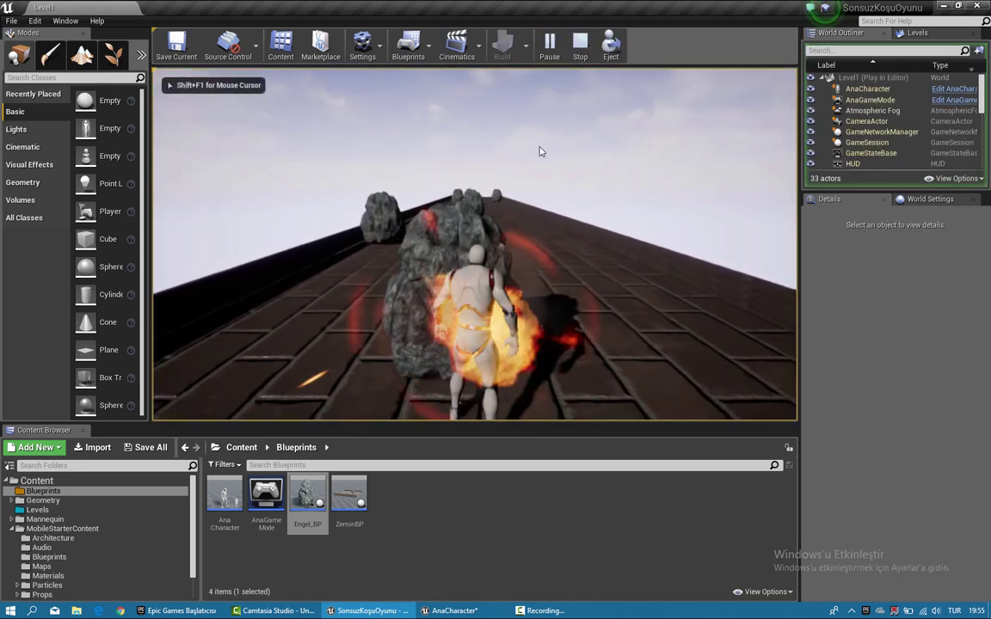
pyautogui.press('Escape')
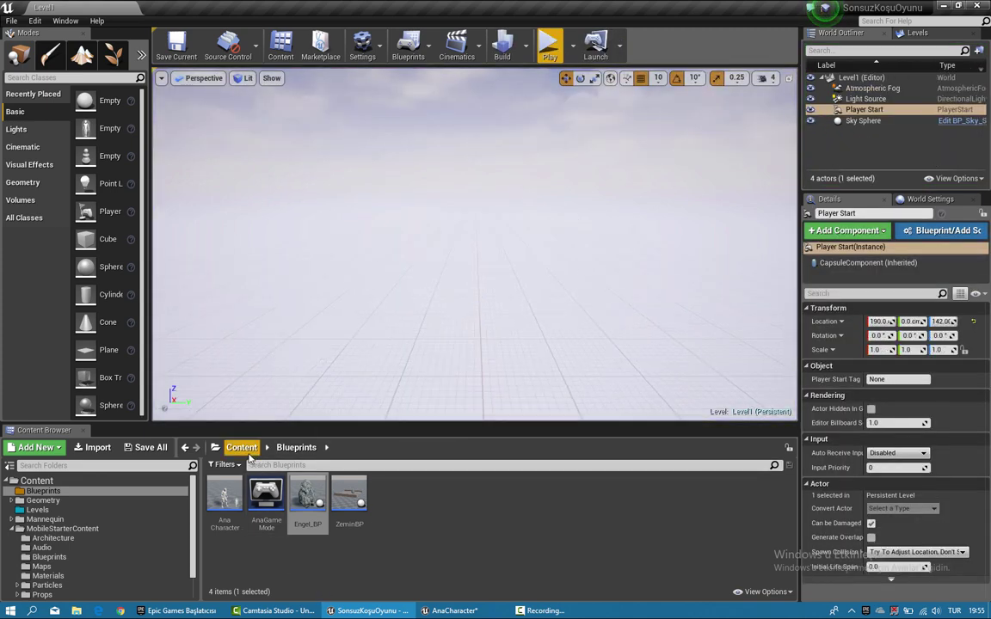
# Step: Browse to Mannequin > Character > Mesh and inspect, then close, the existing physics asset
pyautogui.click(242, 448)
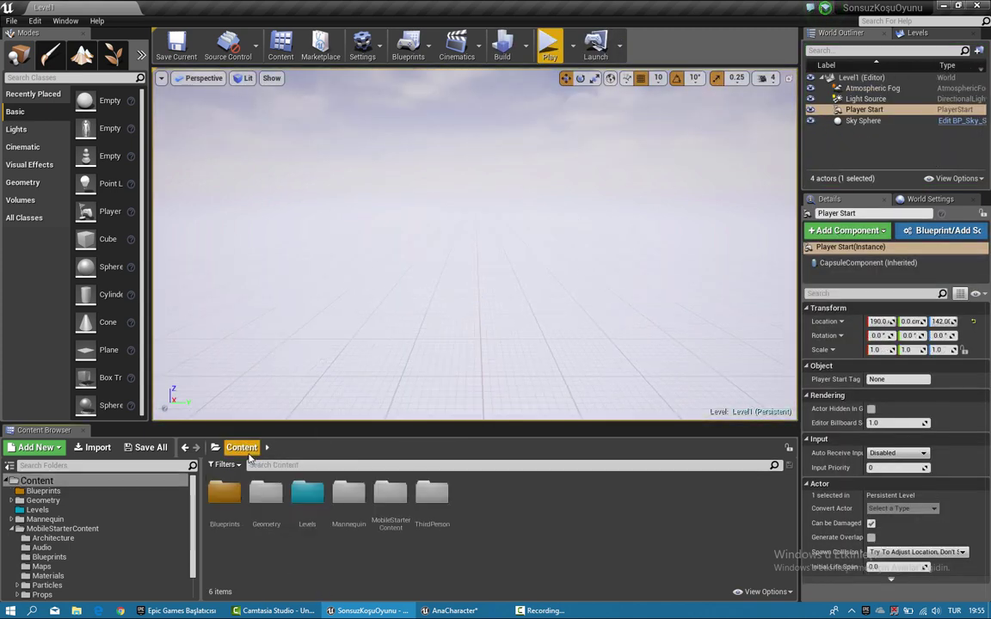
pyautogui.doubleClick(352, 503)
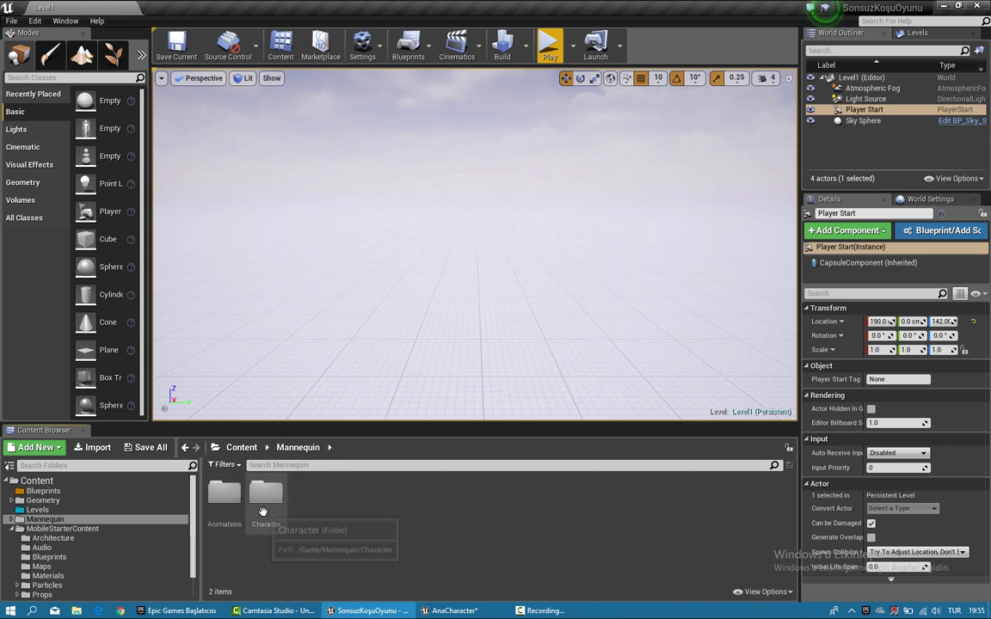
pyautogui.doubleClick(263, 499)
pyautogui.doubleClick(272, 504)
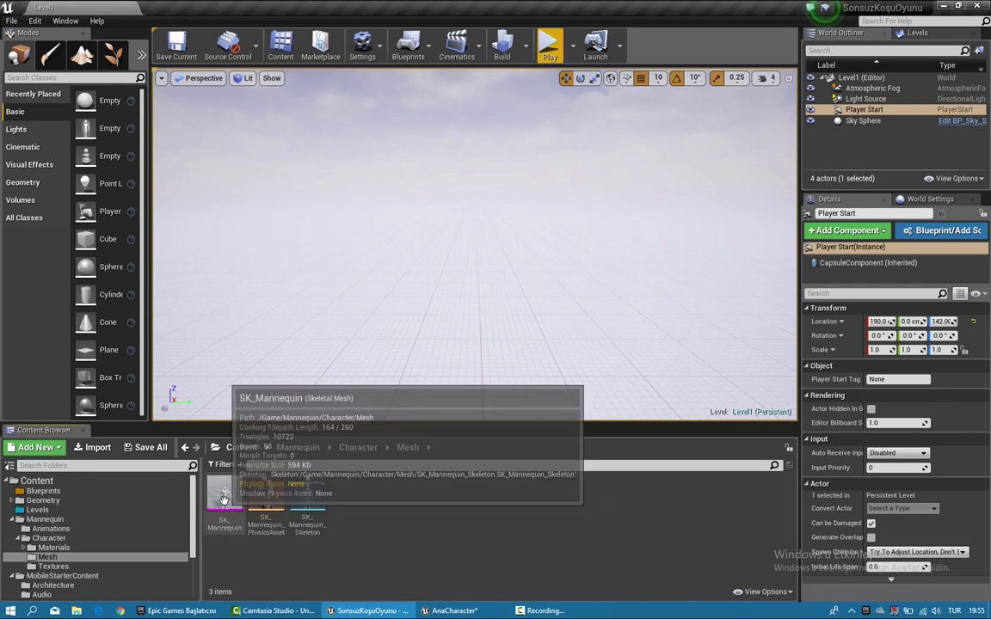
pyautogui.doubleClick(275, 501)
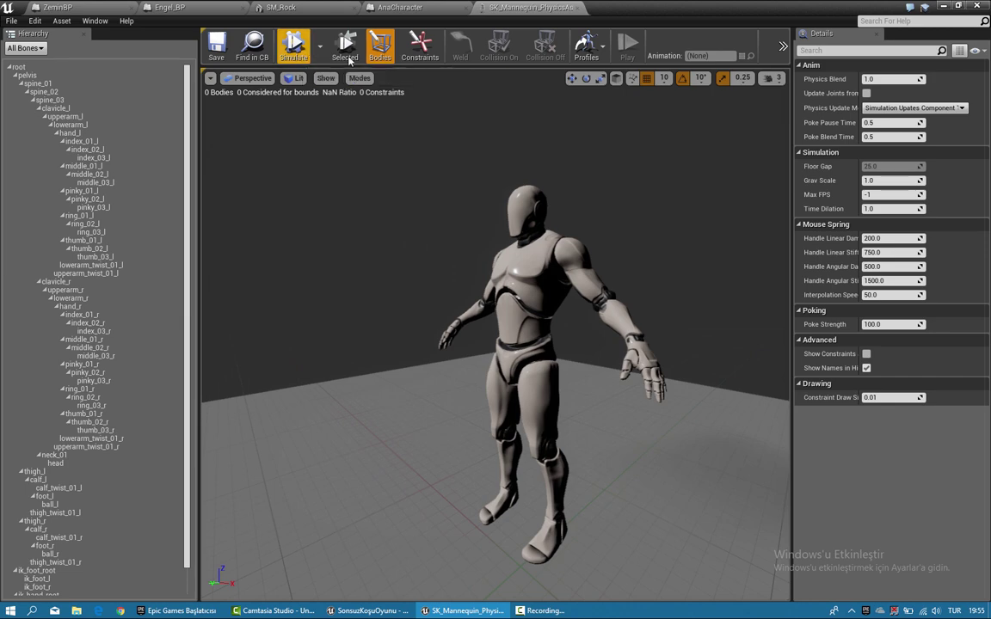
pyautogui.click(421, 50)
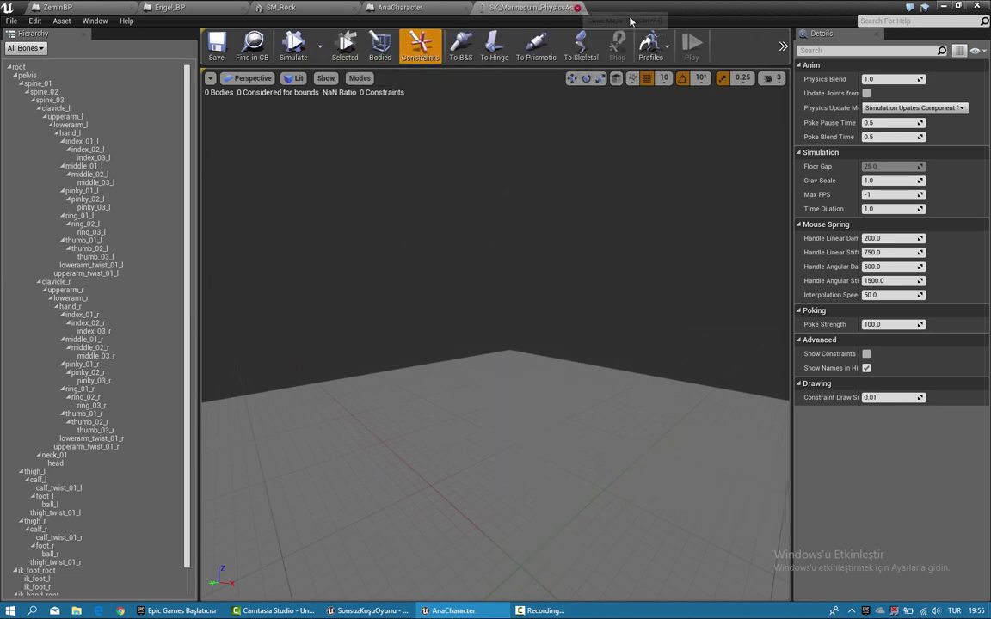
pyautogui.click(577, 8)
pyautogui.click(942, 7)
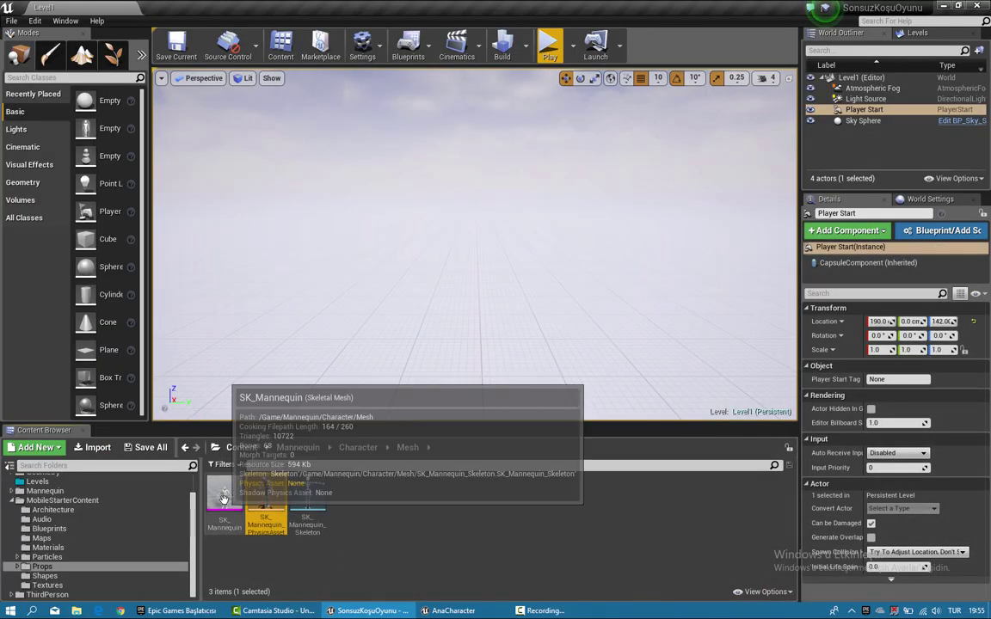
# Step: Create and assign a new physics asset for SK_Mannequin with default settings and preview the ragdoll
pyautogui.rightClick(225, 508)
pyautogui.moveTo(279, 157)
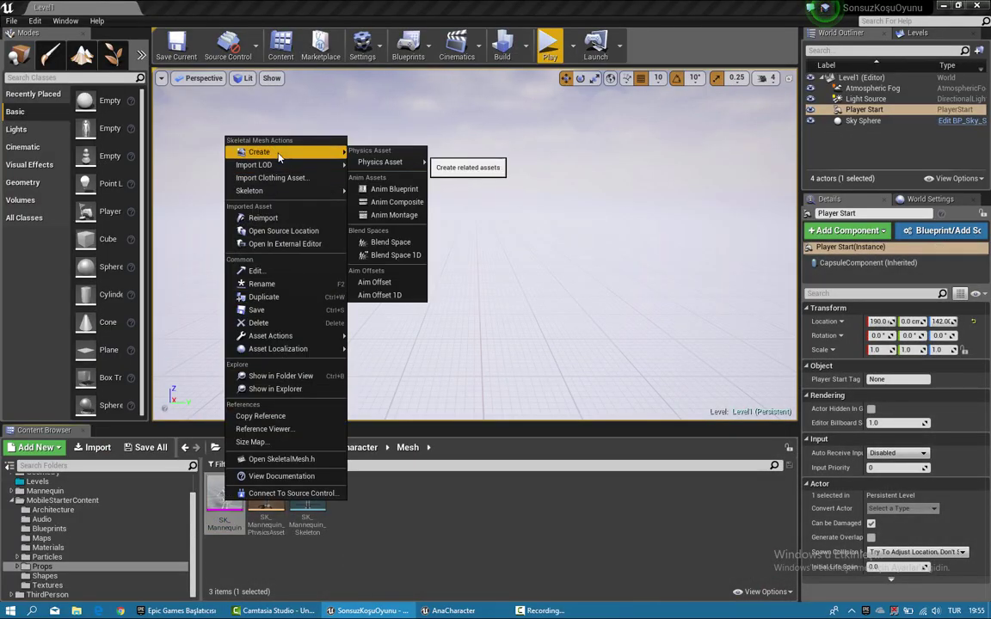
pyautogui.moveTo(404, 161)
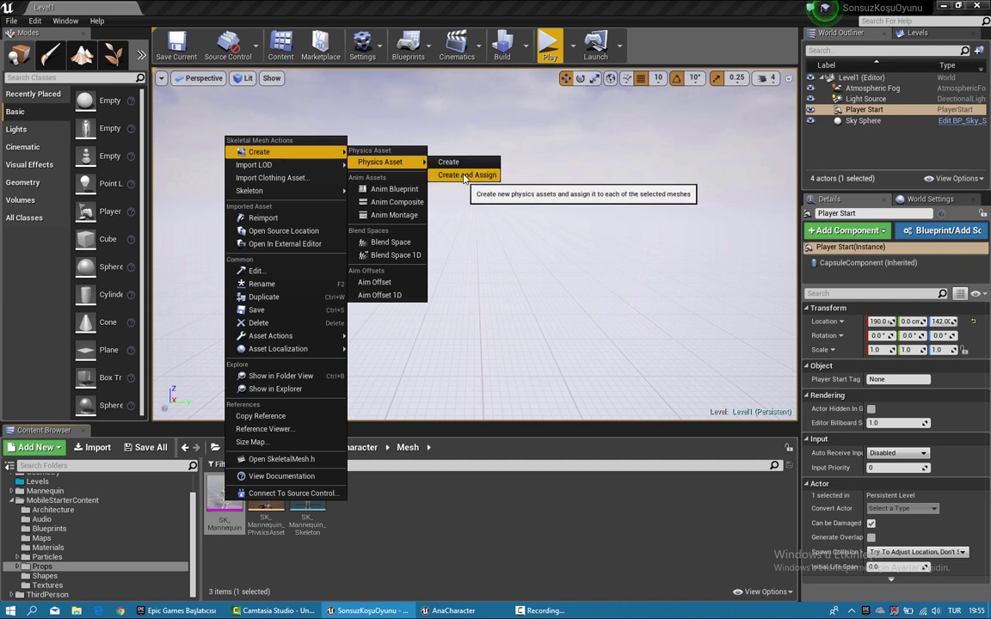
pyautogui.click(465, 175)
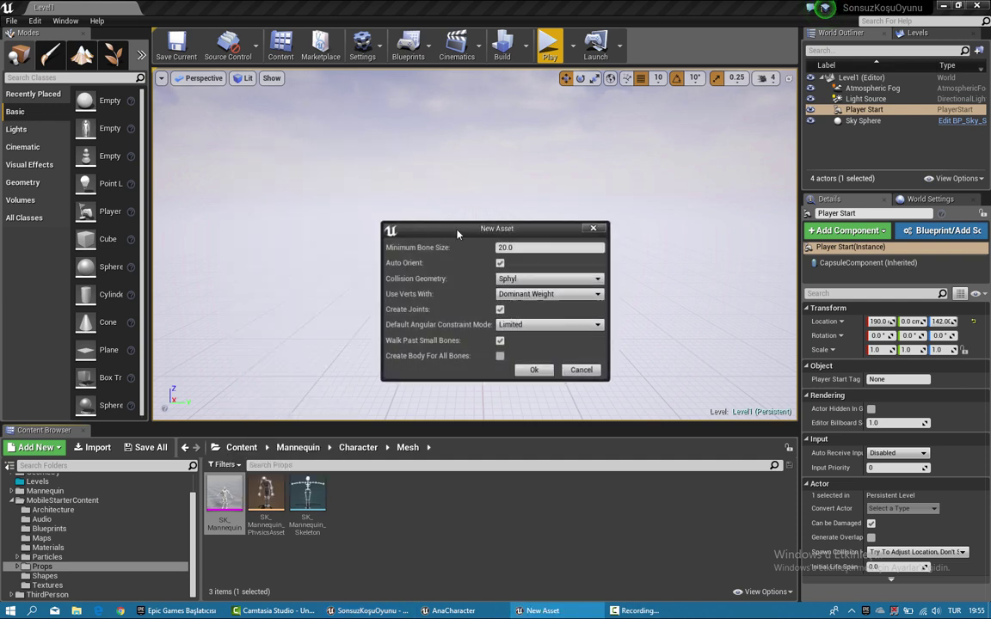
pyautogui.click(532, 371)
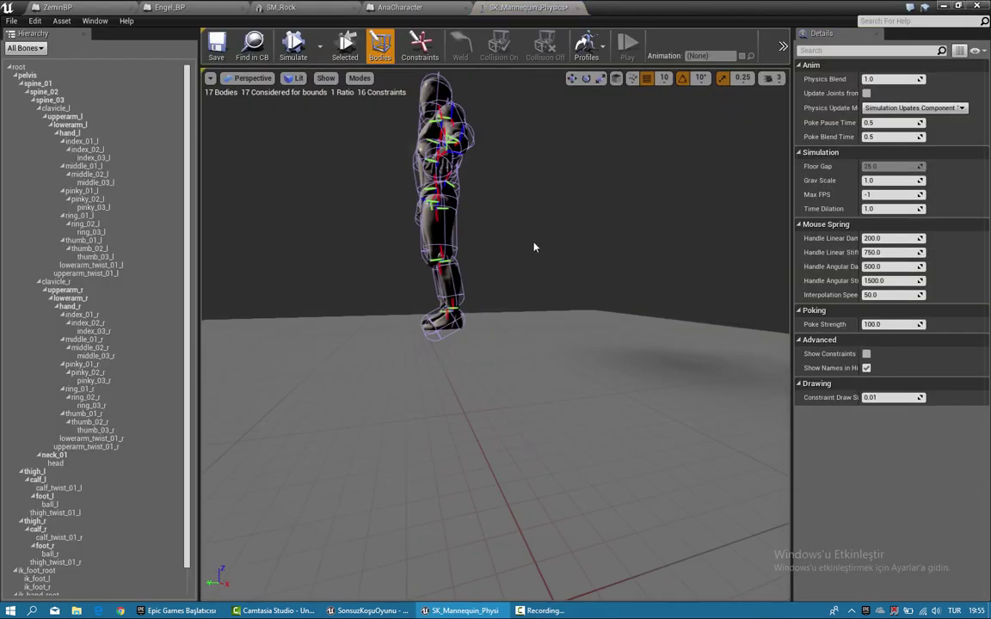
pyautogui.click(300, 54)
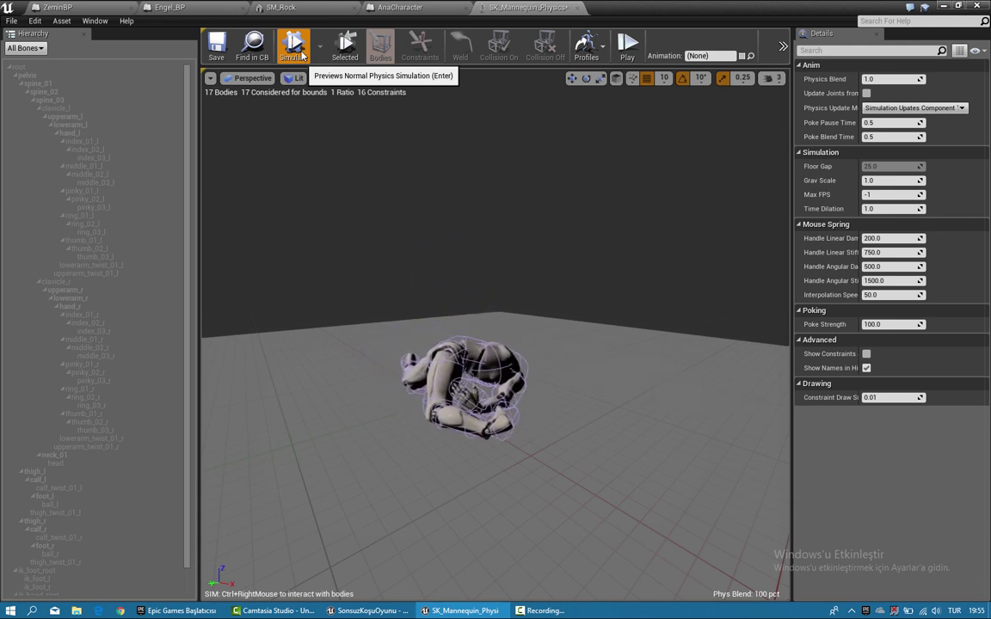
pyautogui.click(302, 55)
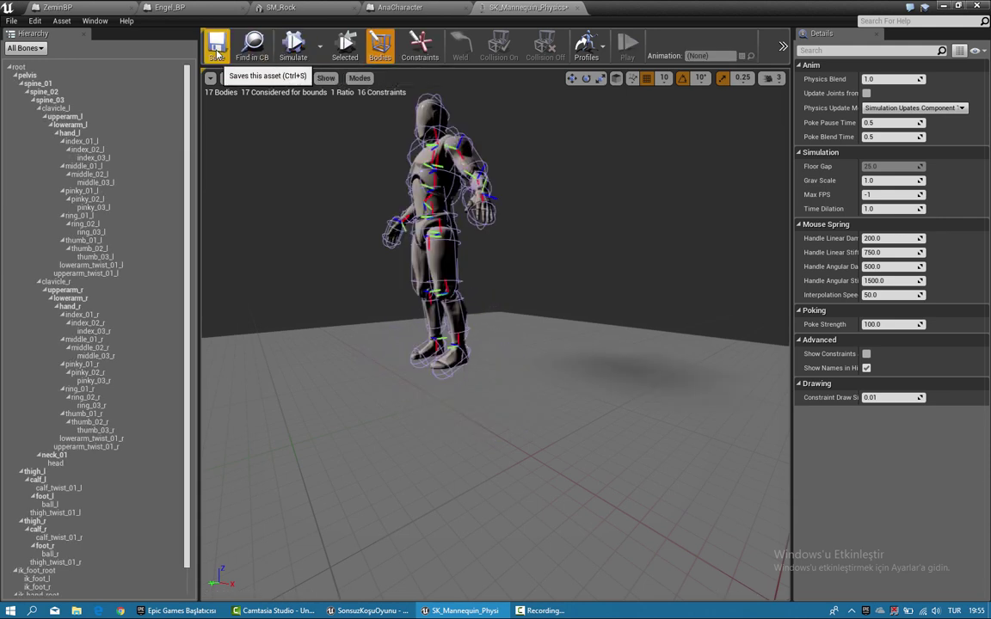
# Step: Run a quick playtest of the level from the level editor
pyautogui.click(417, 8)
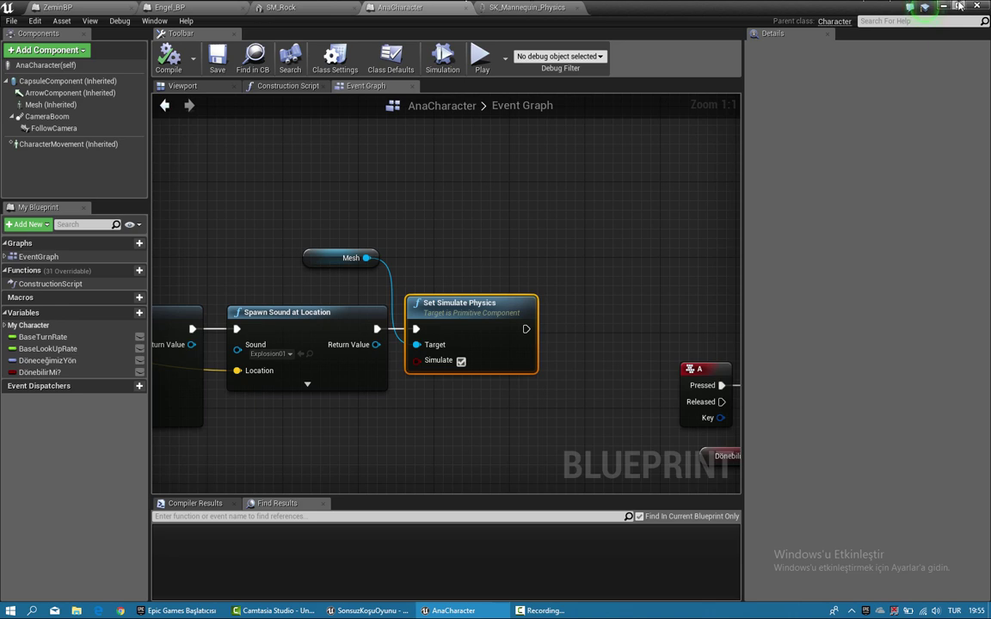
pyautogui.click(944, 6)
pyautogui.click(548, 41)
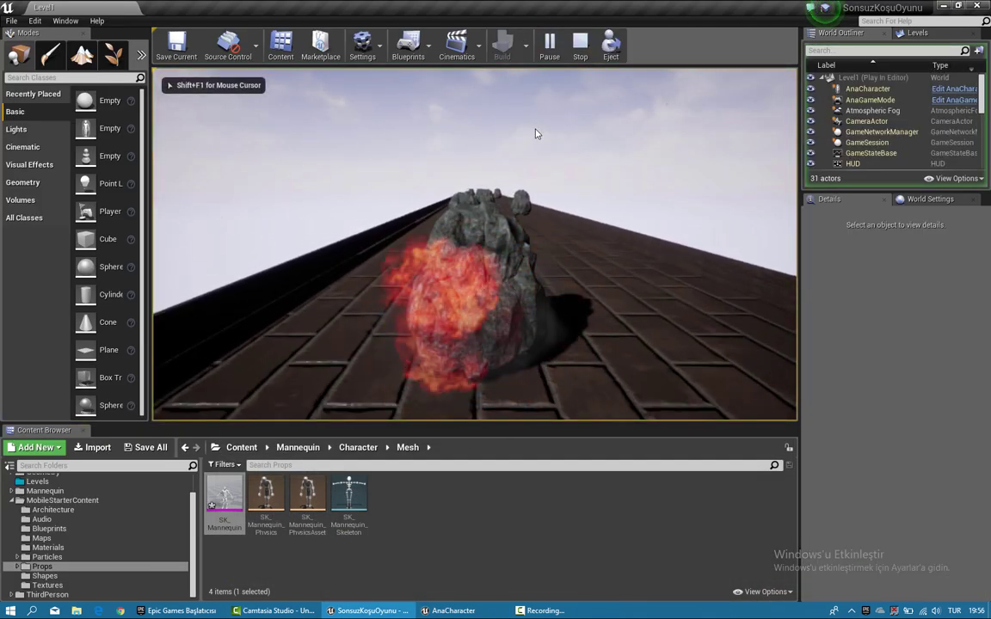
pyautogui.press('Escape')
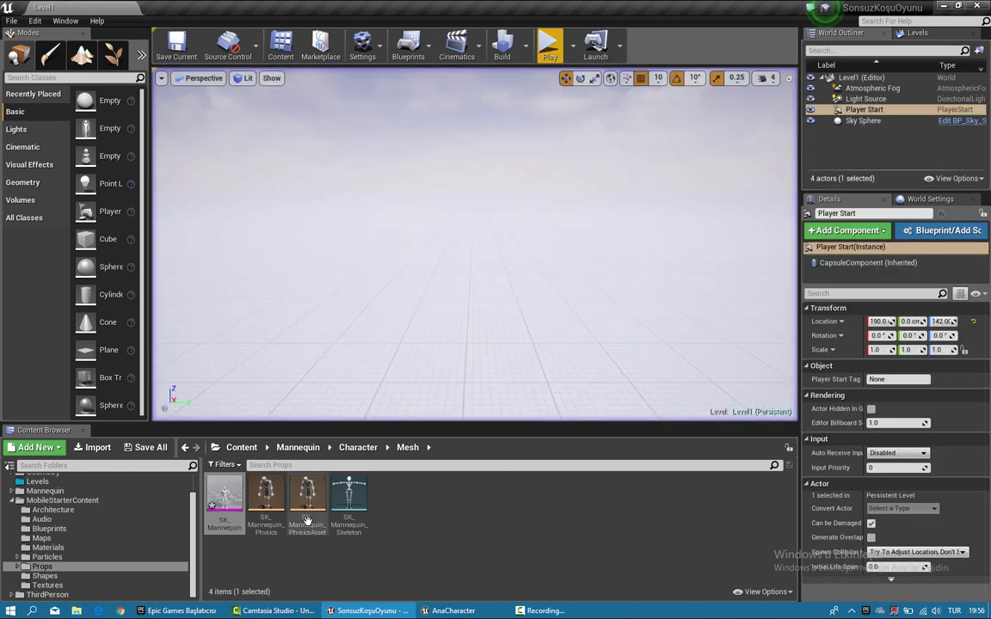
# Step: Set SK_Mannequin's Physics Asset to SK_Mannequin_Physics, then play-test again
pyautogui.doubleClick(227, 503)
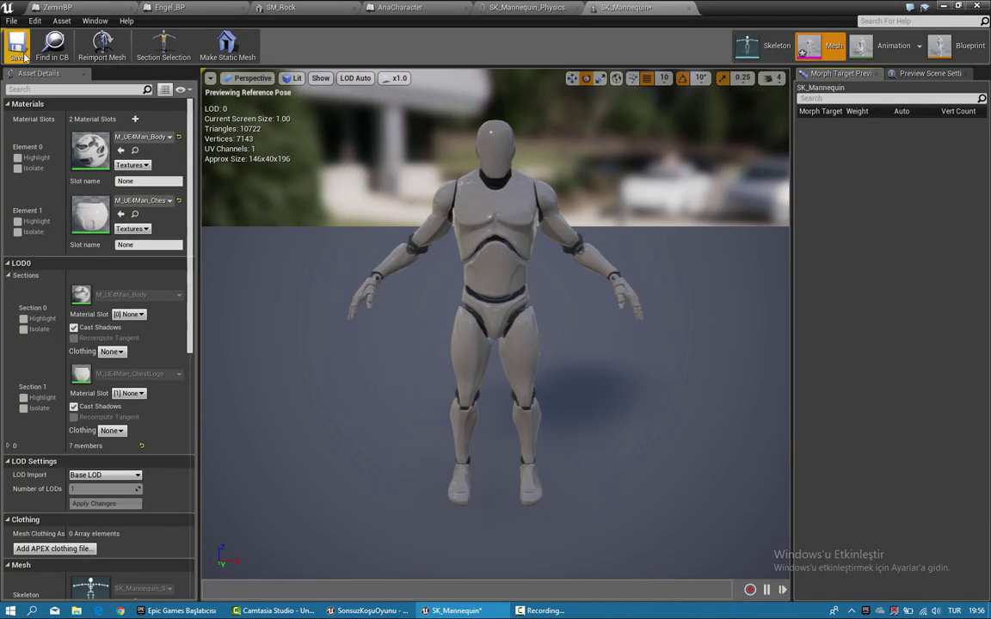
pyautogui.scroll(-5, 108, 356)
pyautogui.click(144, 427)
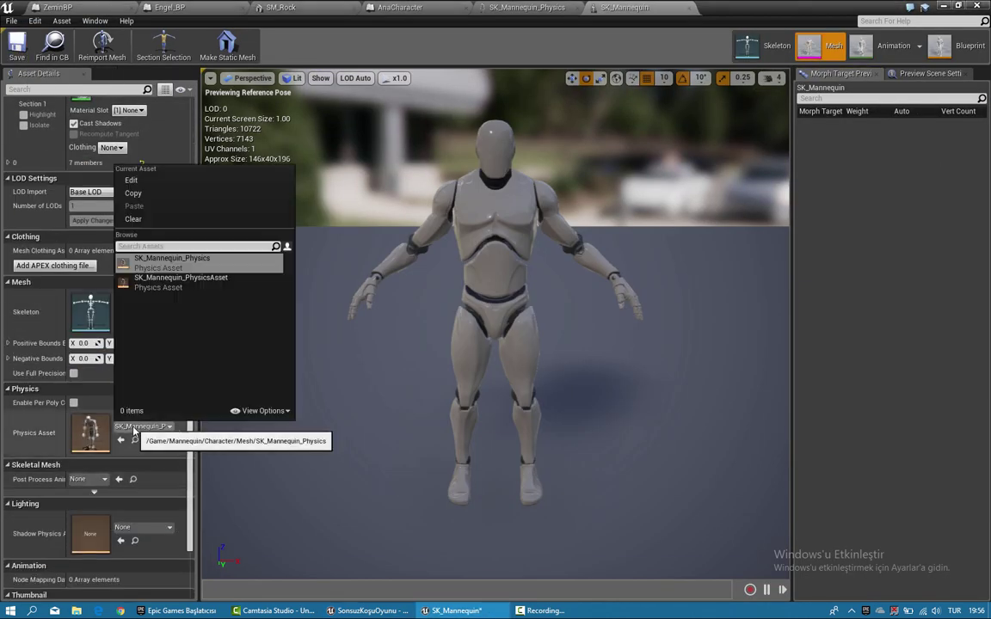
pyautogui.click(182, 265)
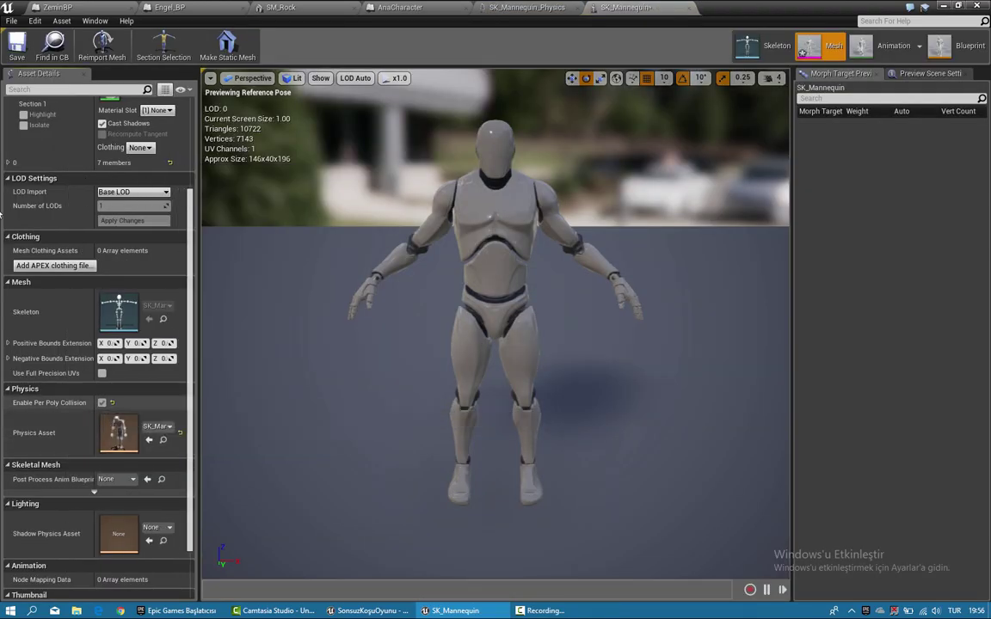
pyautogui.click(941, 7)
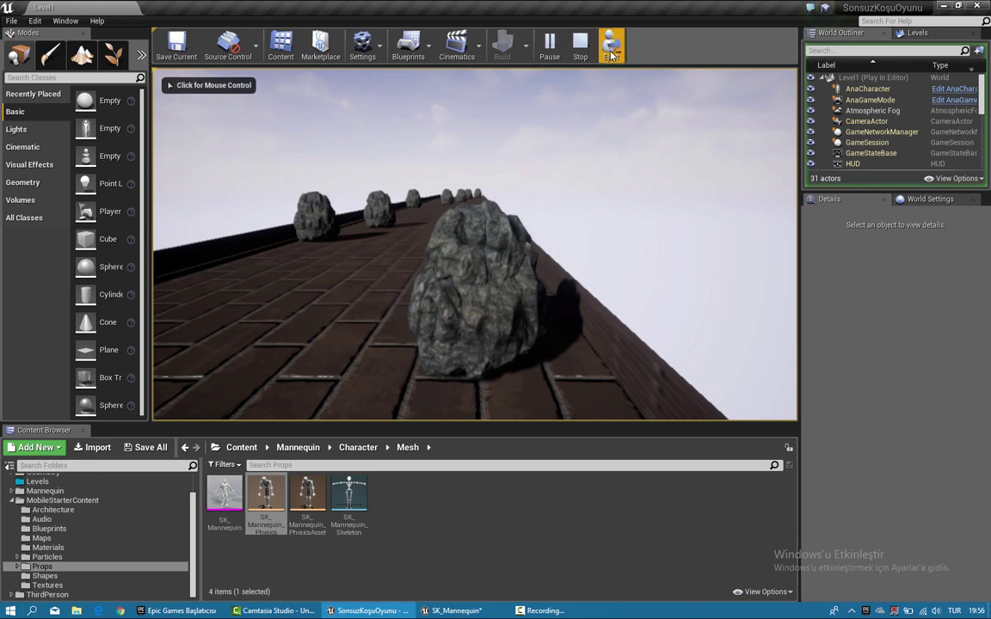
pyautogui.press('Escape')
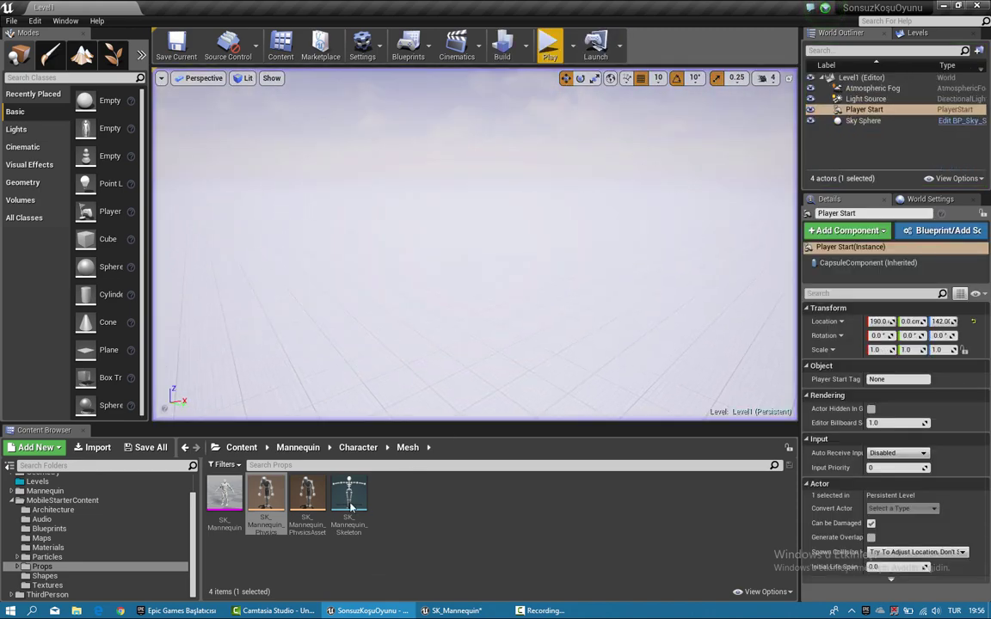
# Step: Set the AnaCharacter Mesh component's Collision Presets to BlockAllDynamic
pyautogui.click(454, 611)
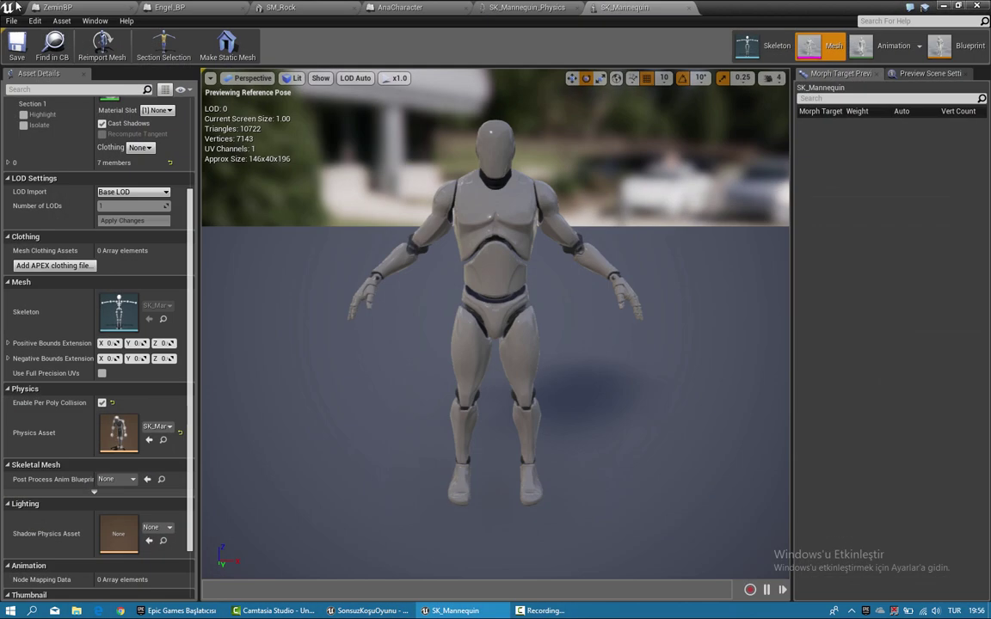
pyautogui.click(405, 12)
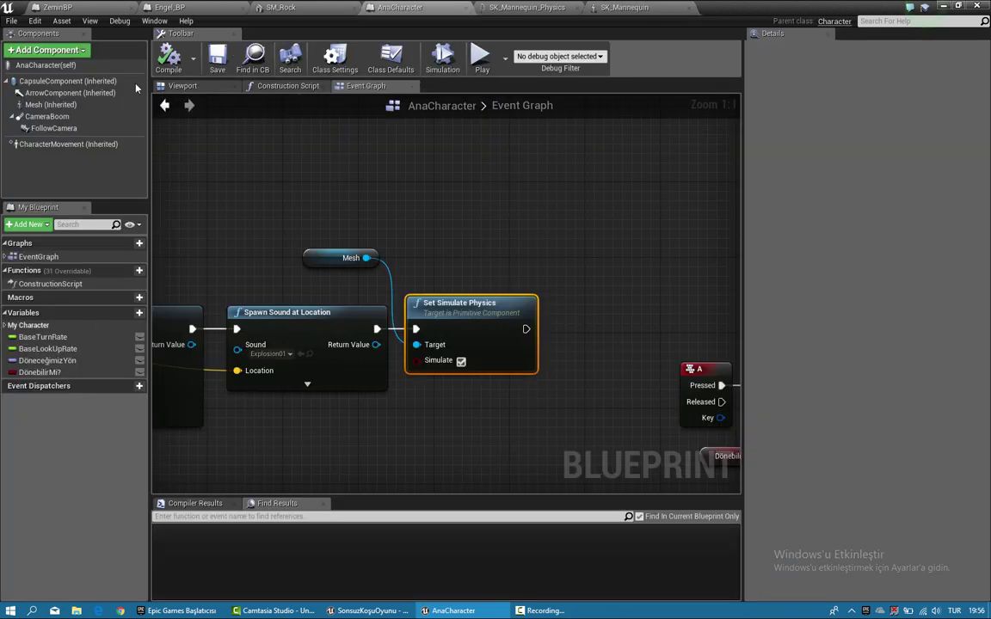
pyautogui.click(70, 104)
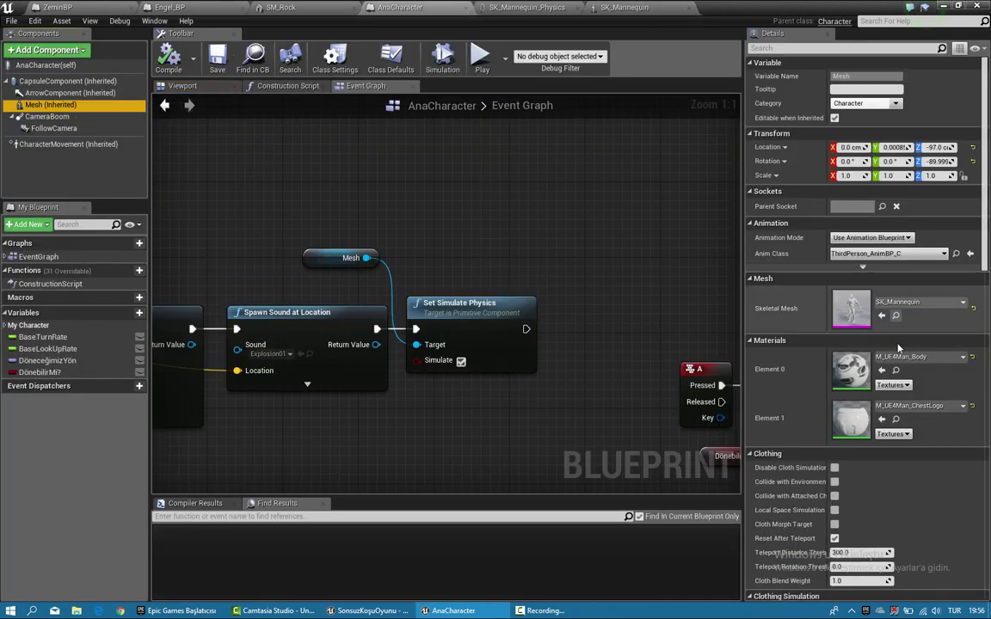
pyautogui.scroll(-2, 894, 378)
pyautogui.scroll(-3, 877, 412)
pyautogui.scroll(-3, 860, 438)
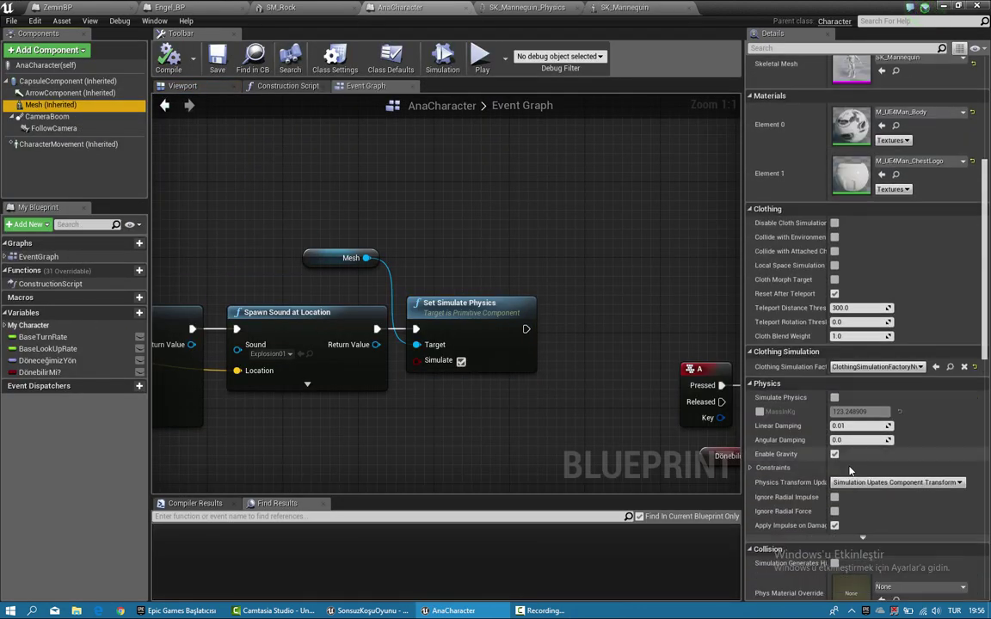
pyautogui.scroll(-3, 849, 434)
pyautogui.scroll(-2, 854, 404)
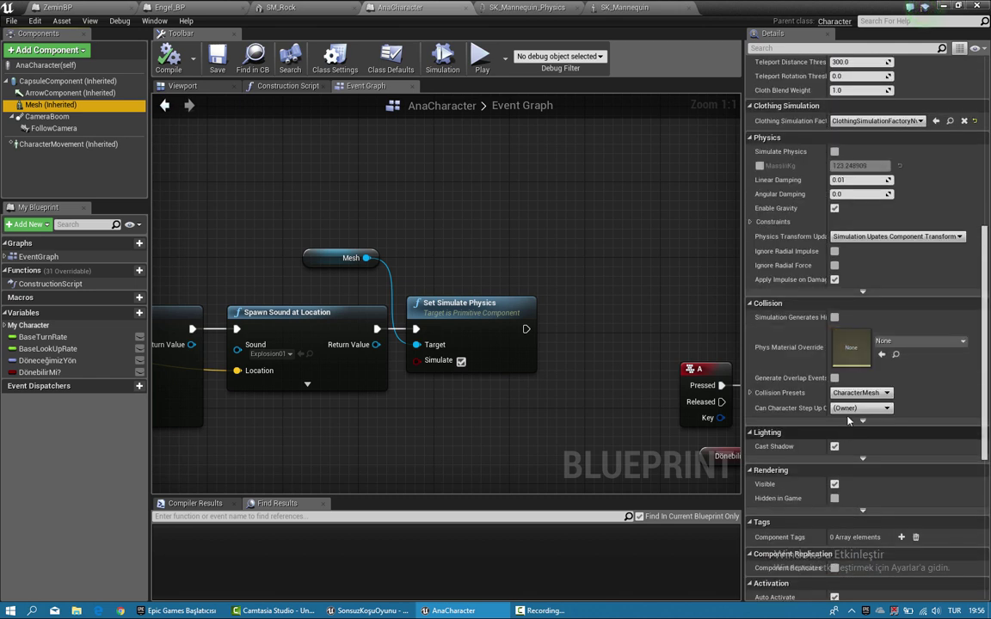
pyautogui.click(856, 393)
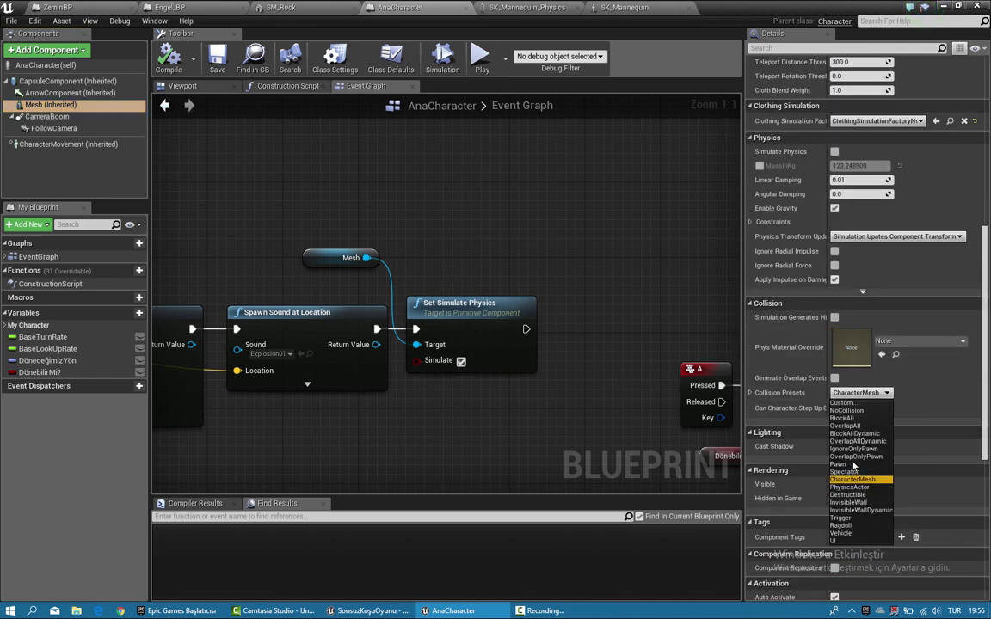
pyautogui.click(854, 434)
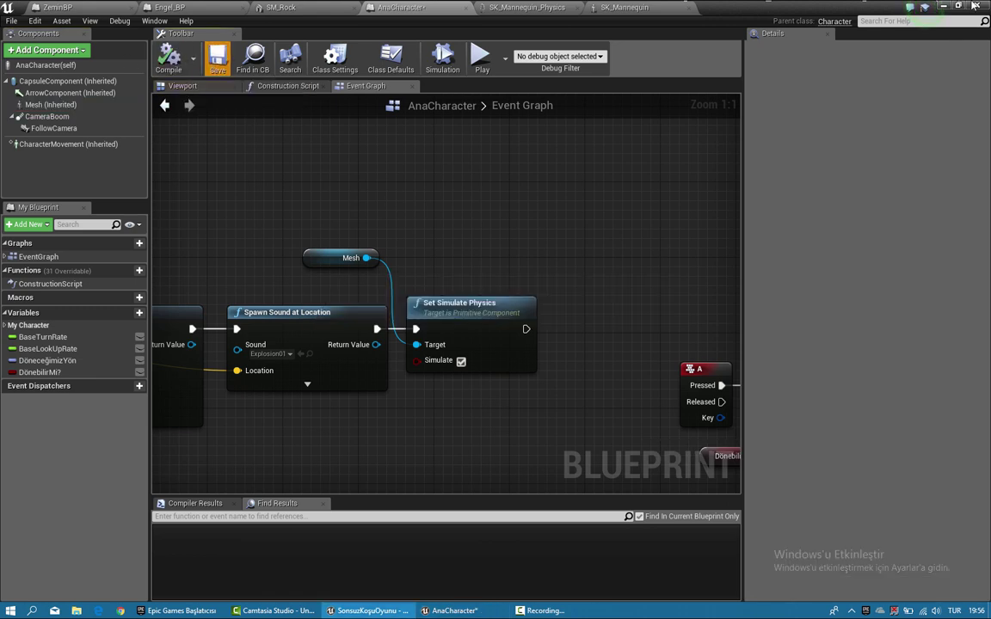
# Step: Play-test the rock crash, then frame the Player Start in the viewport
pyautogui.hotkey('alt', 'Tab')
pyautogui.click(550, 43)
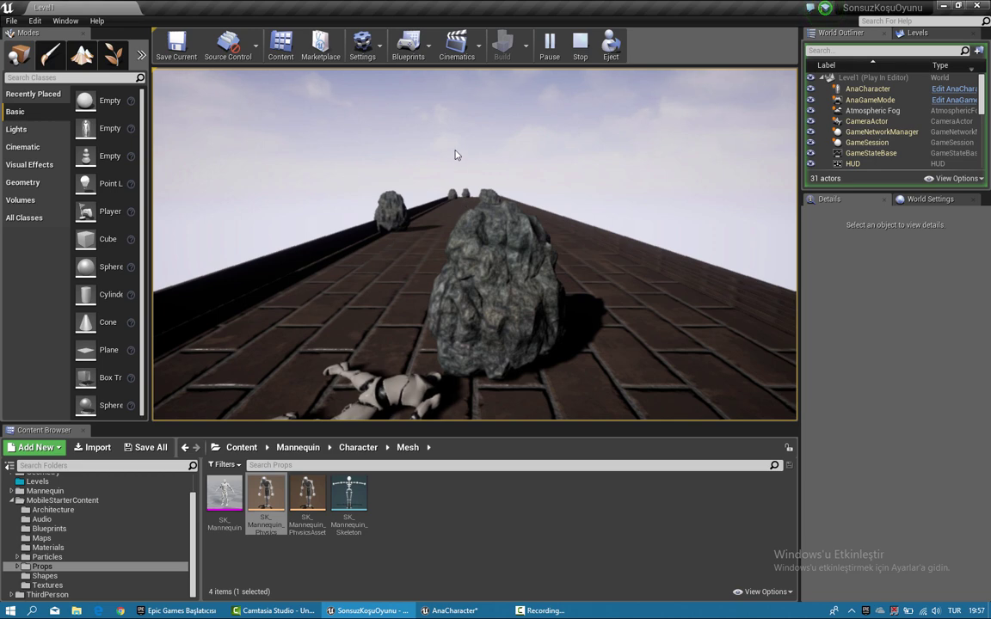
pyautogui.press('Escape')
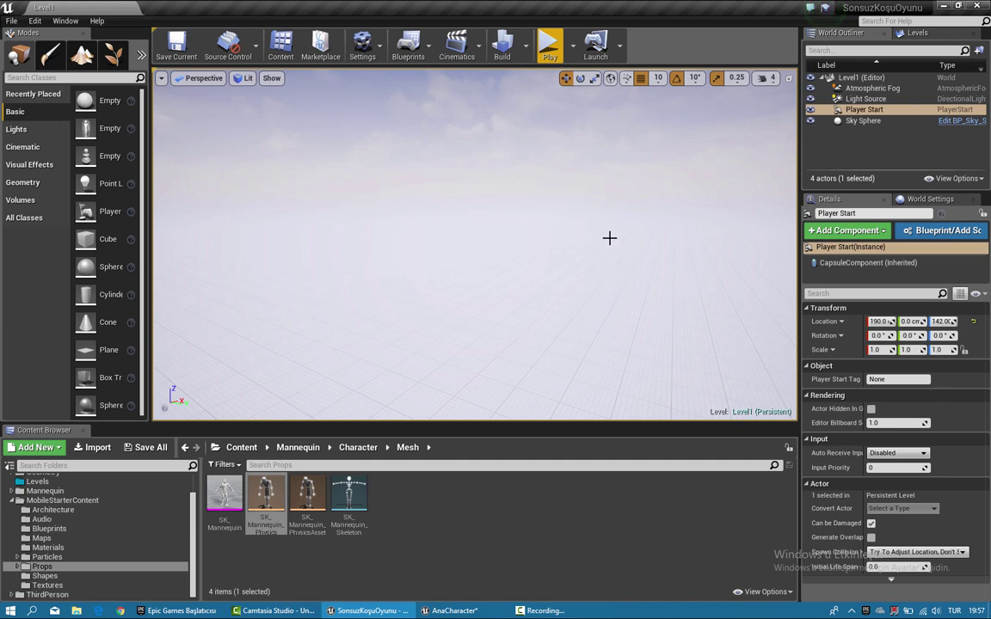
pyautogui.press('f')
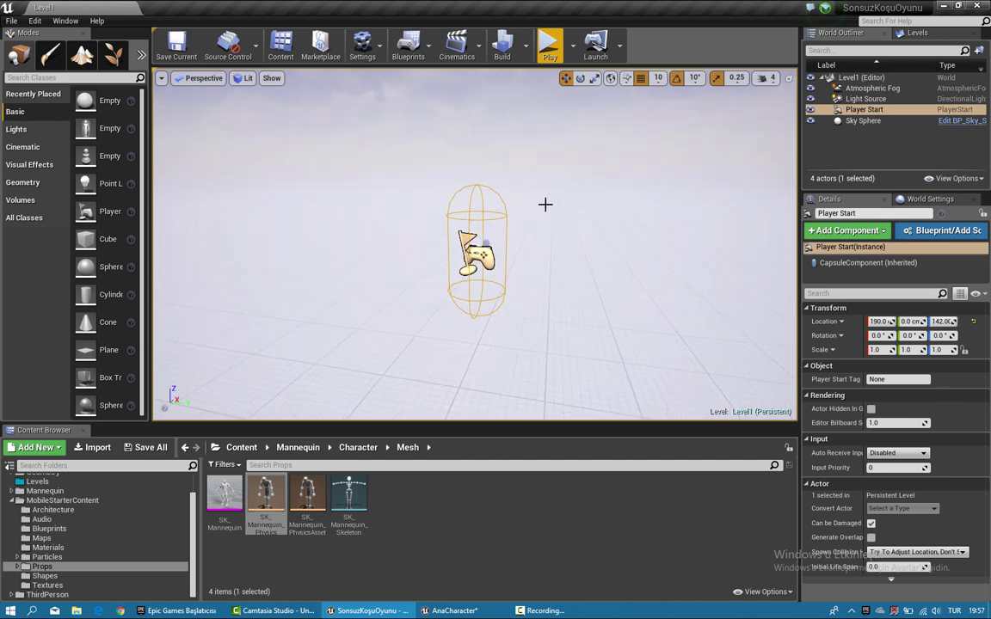
# Step: Rearrange the death node chain so Set Simulate Physics has room after it
pyautogui.click(464, 612)
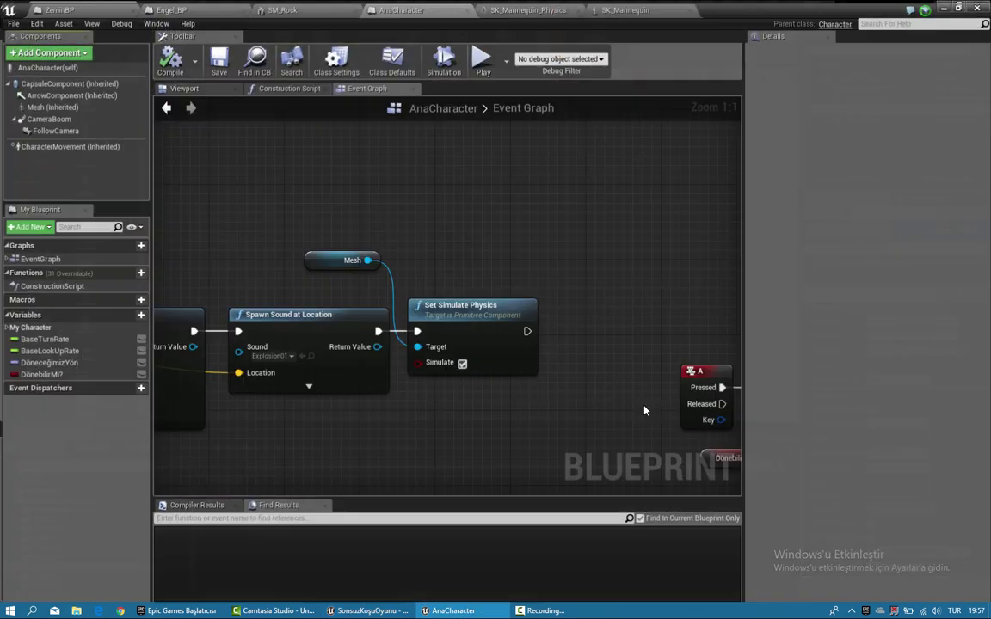
pyautogui.scroll(-3, 516, 333)
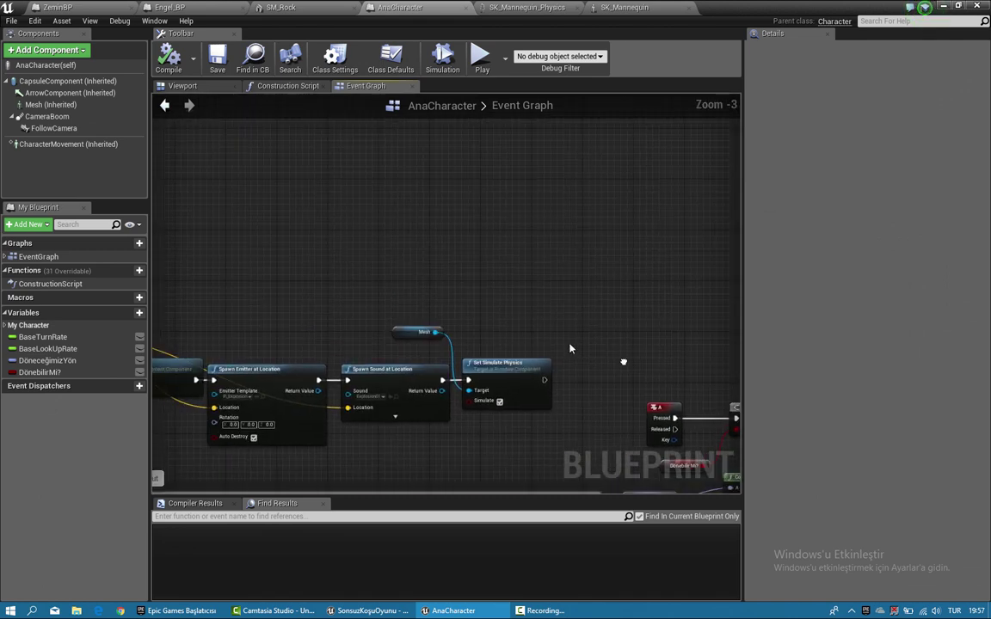
pyautogui.scroll(4, 511, 308)
pyautogui.moveTo(511, 307)
pyautogui.mouseDown(button='right')
pyautogui.moveTo(350, 270)
pyautogui.moveTo(451, 312)
pyautogui.mouseUp(button='right')
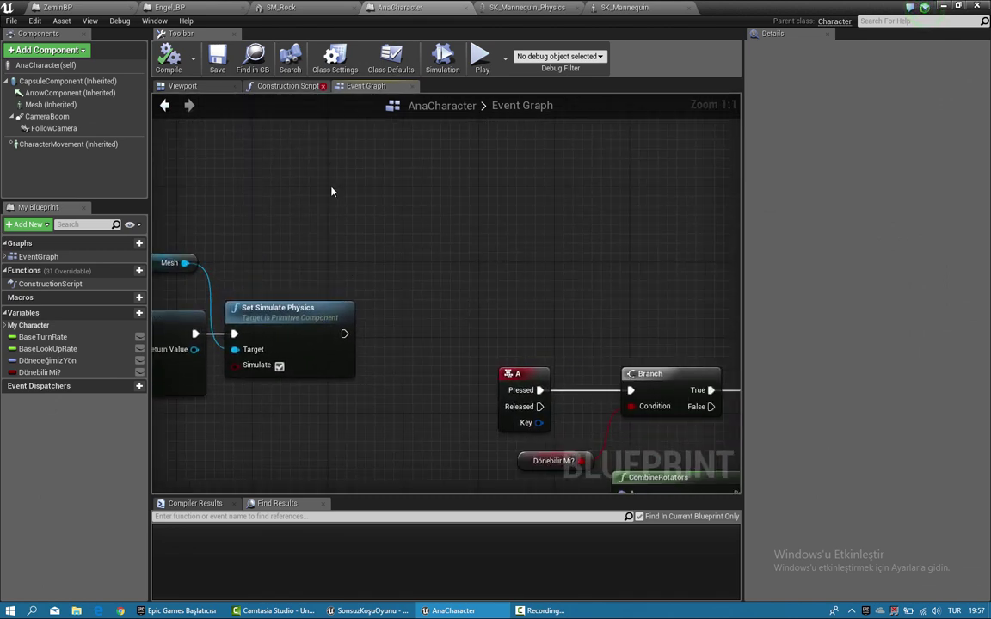
pyautogui.moveTo(331, 191); pyautogui.dragTo(453, 209, button='right')
pyautogui.scroll(-3, 516, 258)
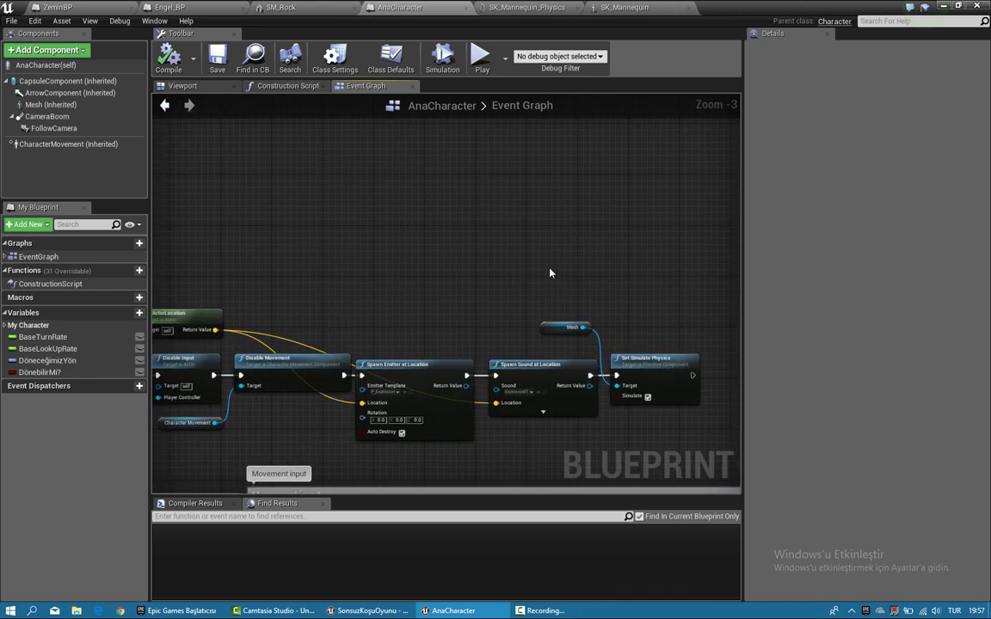
pyautogui.scroll(-1, 551, 273)
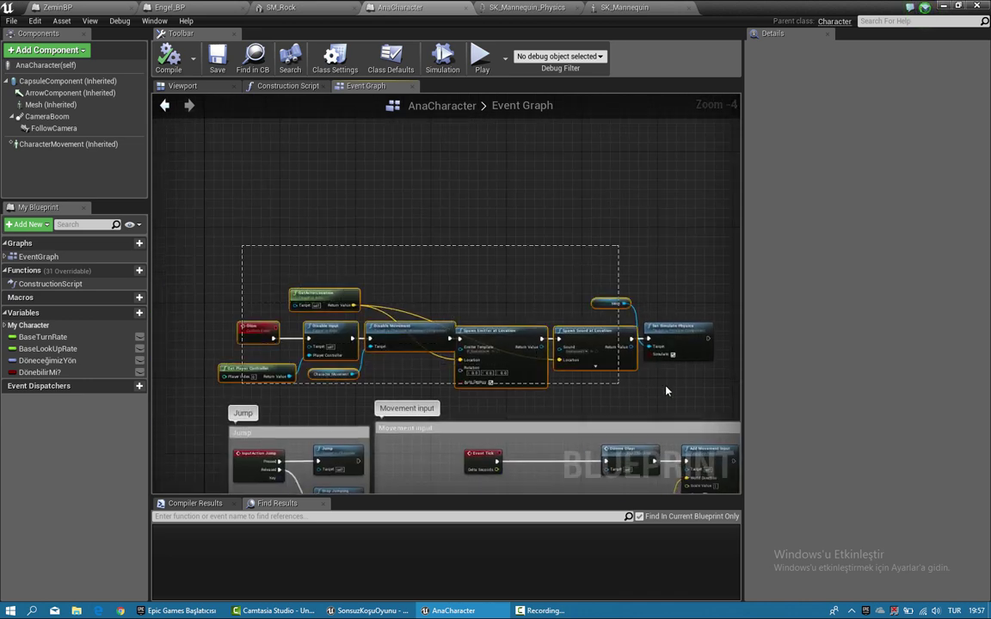
pyautogui.moveTo(335, 285); pyautogui.dragTo(303, 167)
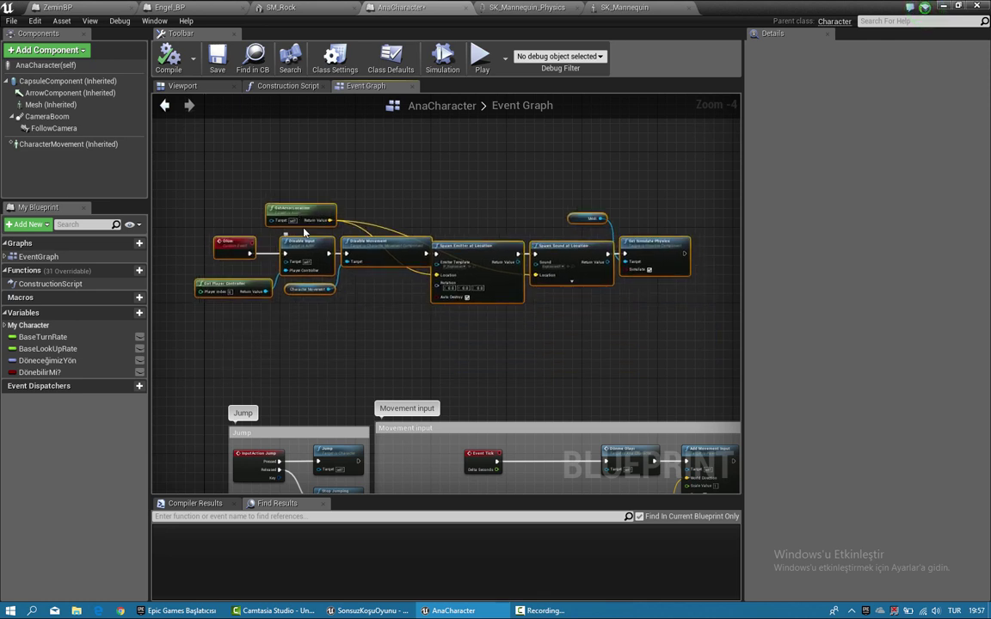
pyautogui.scroll(4, 437, 257)
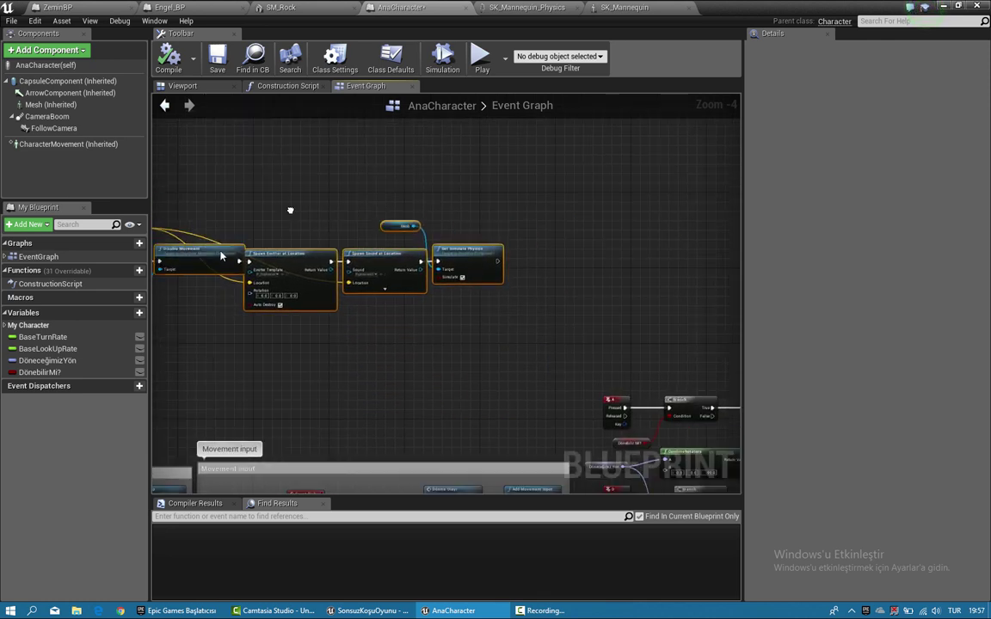
pyautogui.moveTo(551, 320); pyautogui.dragTo(397, 320, button='right')
# Step: Add a Delay node after Set Simulate Physics and set its duration
pyautogui.moveTo(396, 320); pyautogui.dragTo(454, 324)
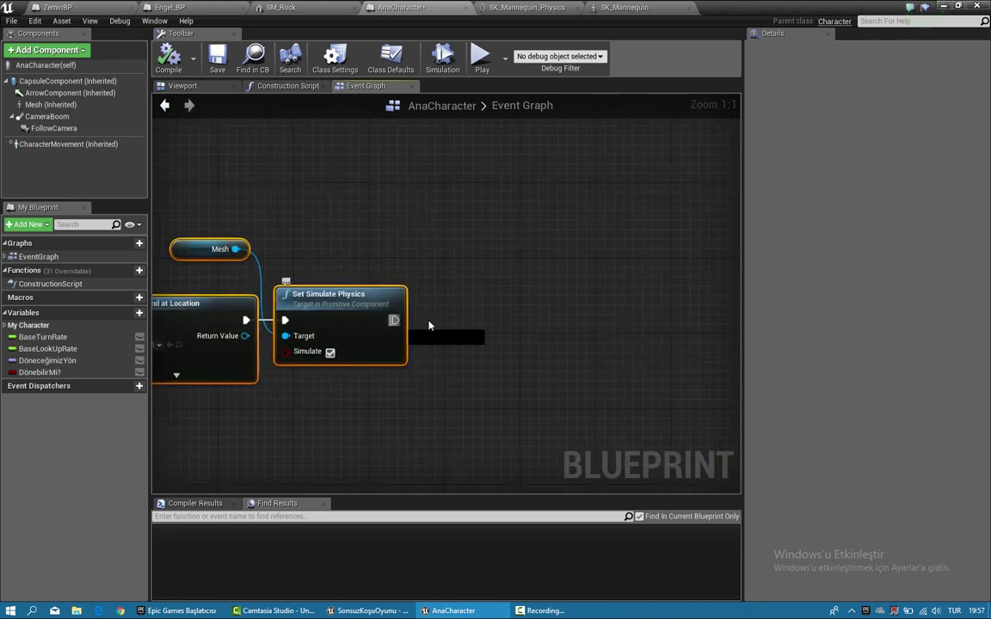
pyautogui.write('delay')
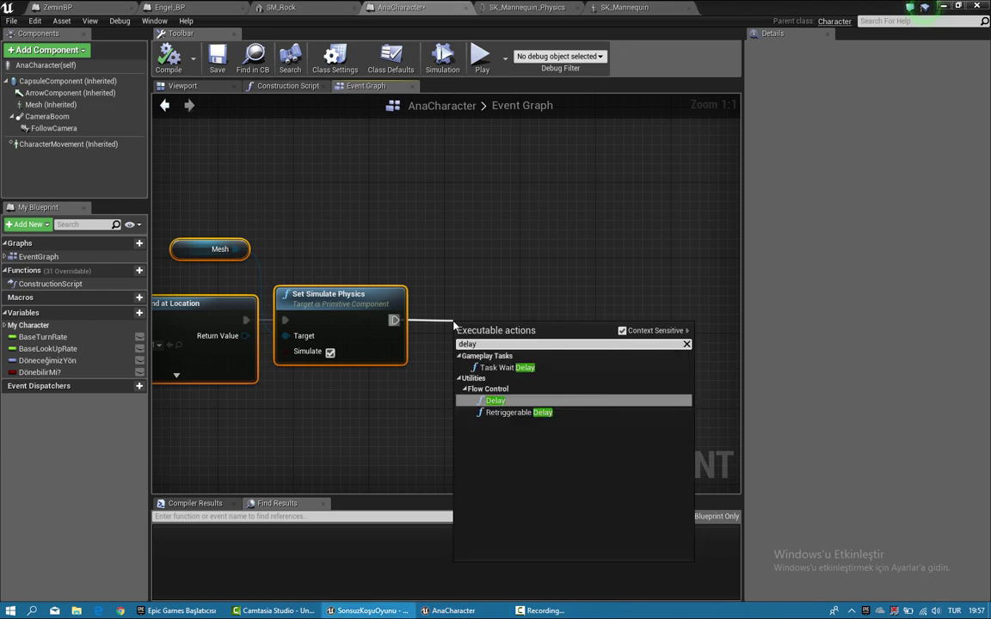
pyautogui.press('Return')
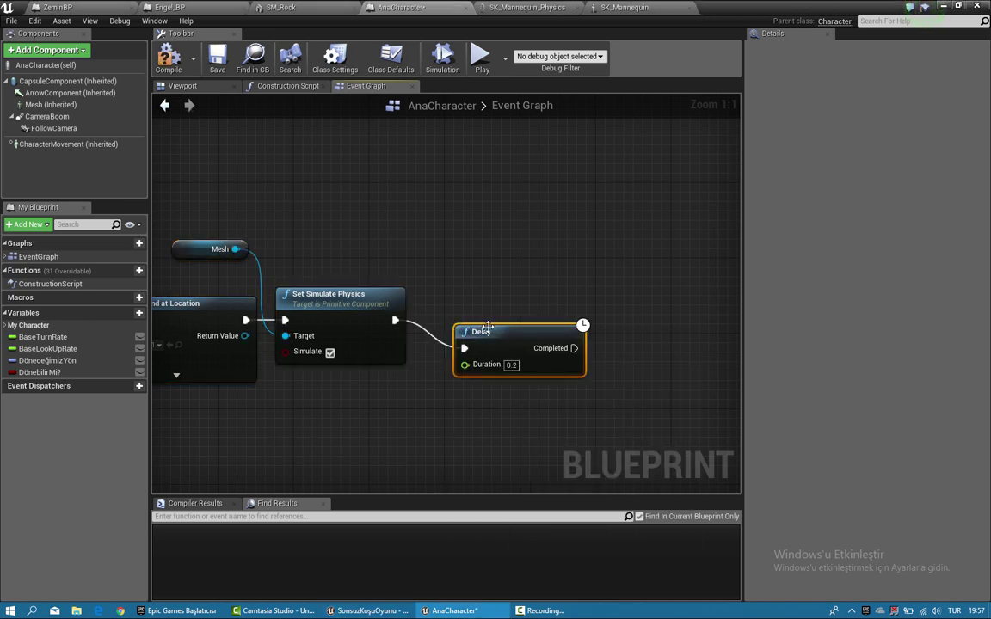
pyautogui.moveTo(488, 328); pyautogui.dragTo(461, 303)
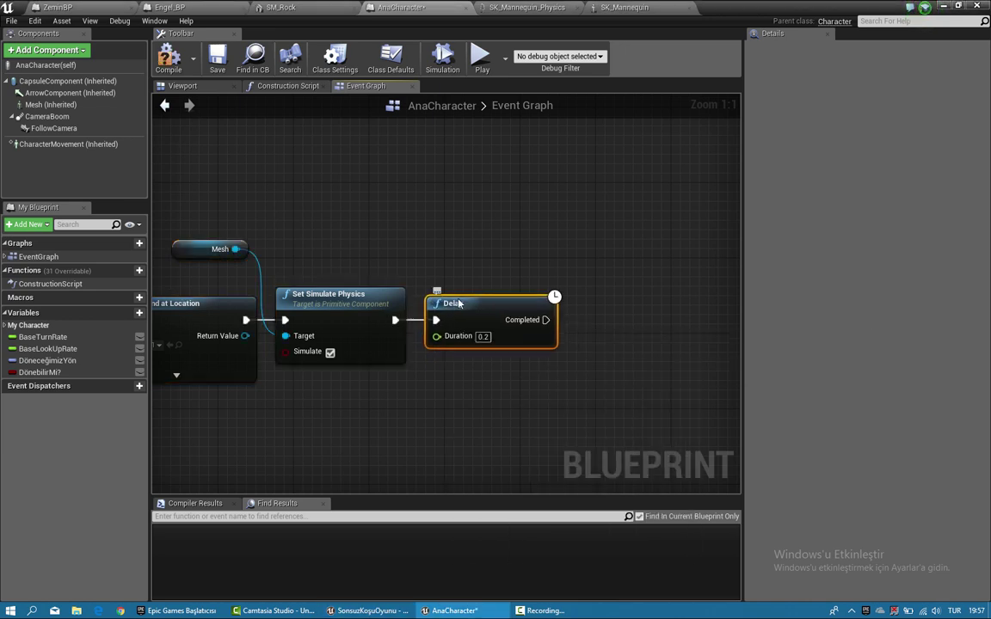
pyautogui.write('1')
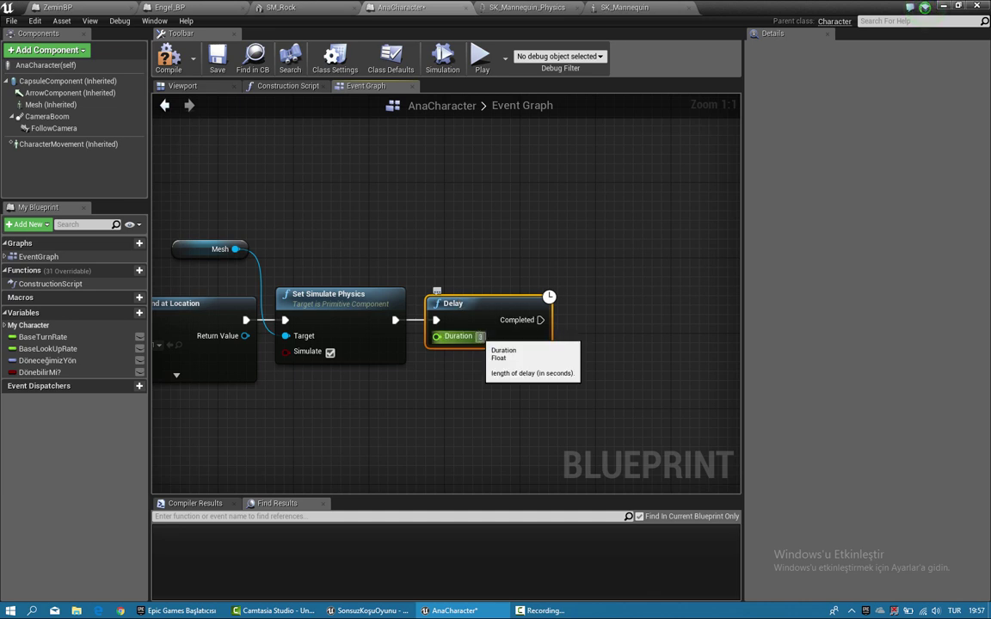
pyautogui.moveTo(481, 340); pyautogui.dragTo(399, 367, button='right')
# Step: Add an Execute Console Command node after the Delay running RestartLevel
pyautogui.moveTo(457, 346); pyautogui.dragTo(516, 353)
pyautogui.write('execute')
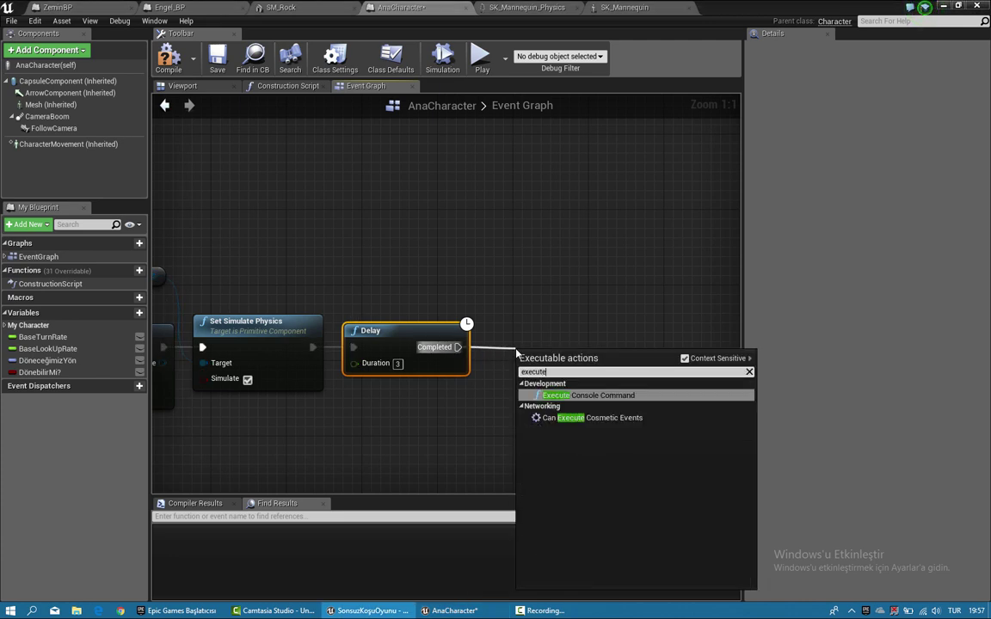
pyautogui.press('Return')
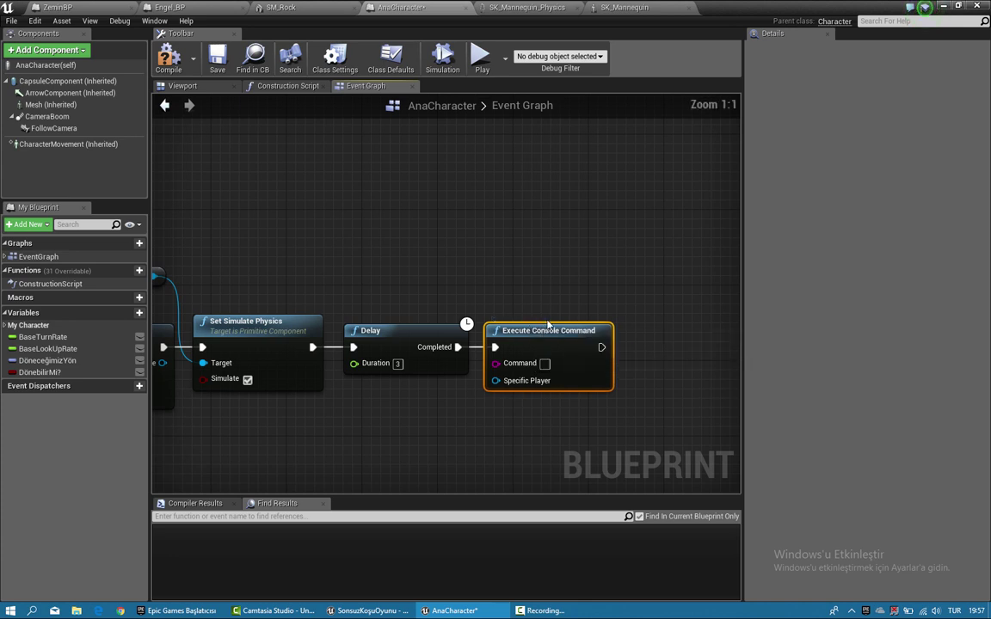
pyautogui.moveTo(540, 337); pyautogui.dragTo(529, 328)
pyautogui.moveTo(530, 329); pyautogui.dragTo(474, 324, button='right')
pyautogui.write('RestartLe')
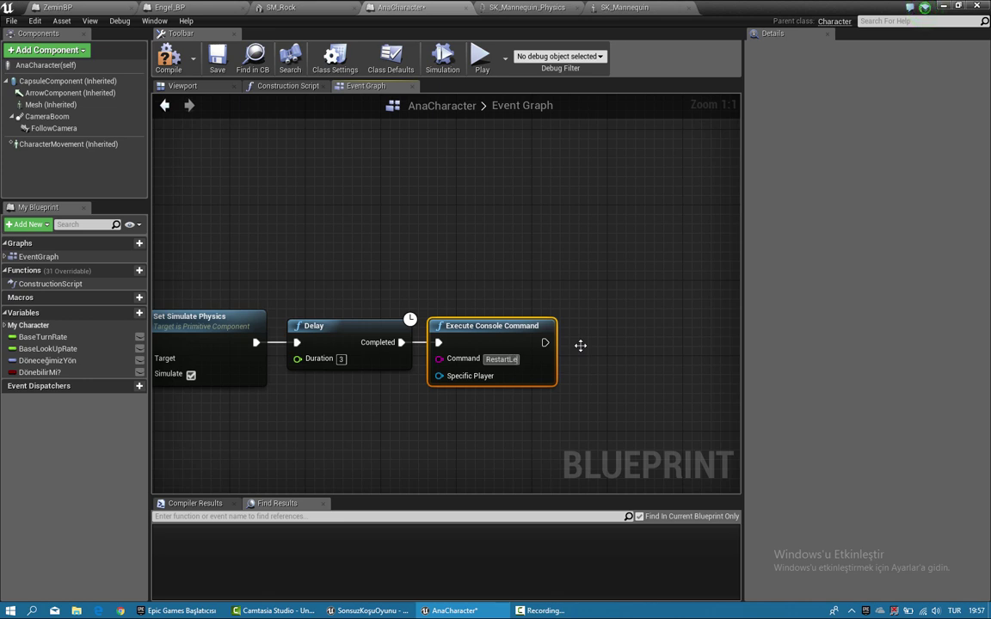
pyautogui.write('vel')
pyautogui.press('Return')
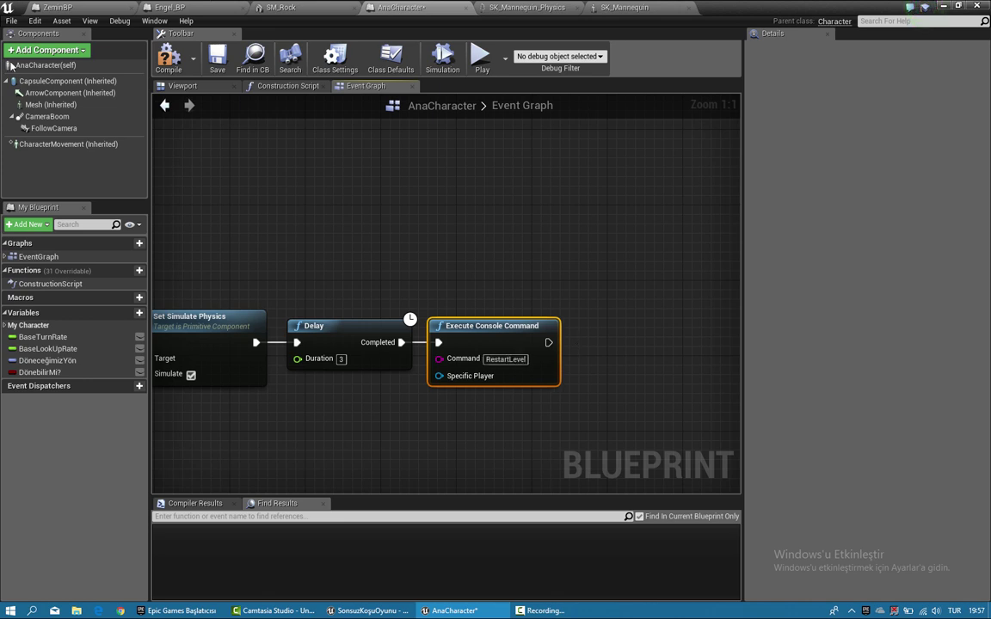
# Step: Compile and save AnaCharacter, then start a playtest of the level
pyautogui.click(169, 58)
pyautogui.click(217, 59)
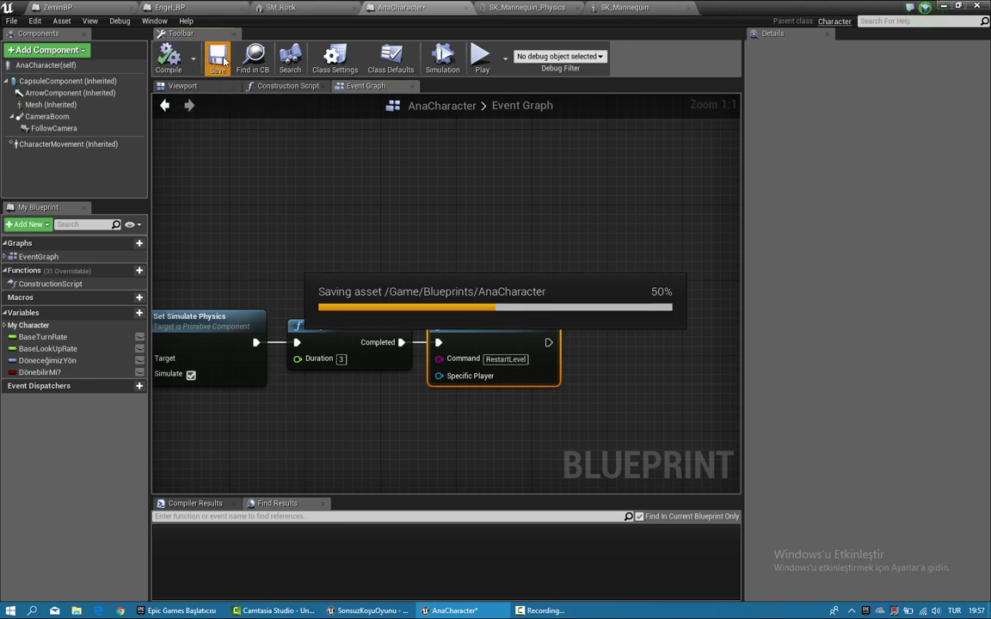
pyautogui.click(943, 7)
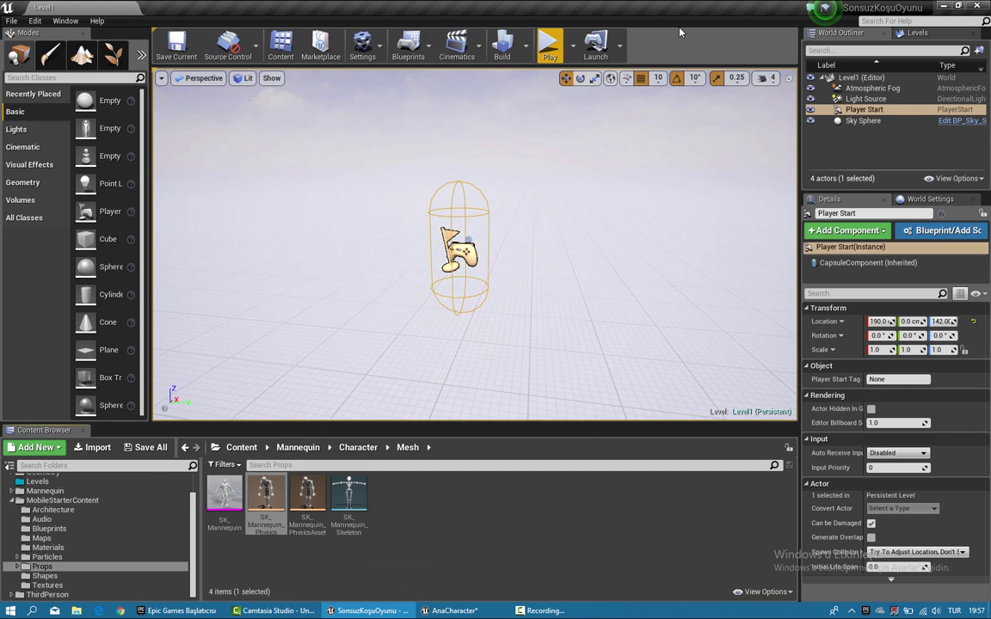
pyautogui.click(559, 53)
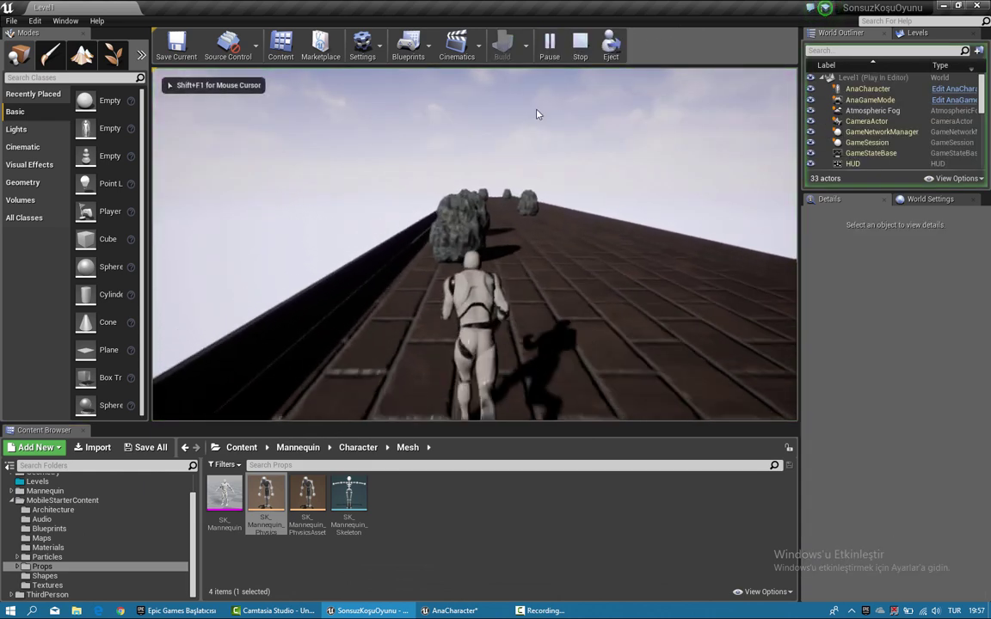
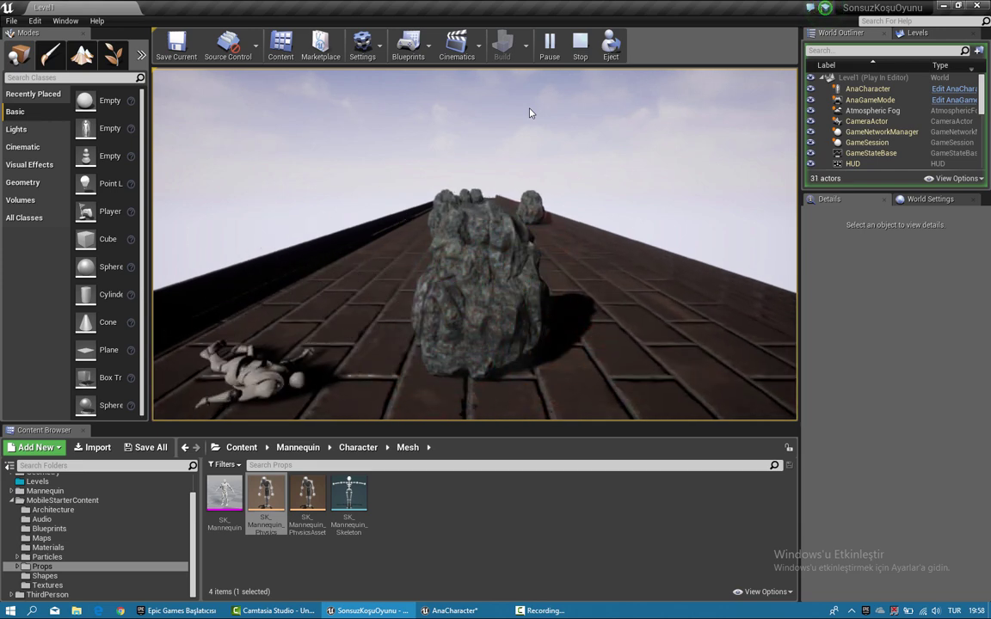
# Step: End the play-test session and swing the level camera down toward the floor
pyautogui.press('Escape')
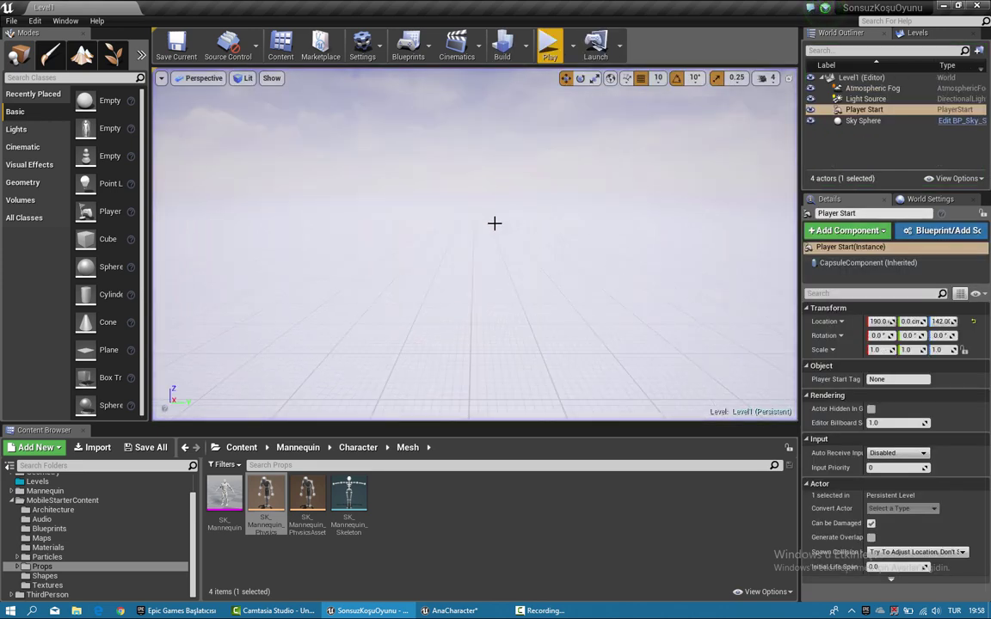
pyautogui.moveTo(723, 201); pyautogui.dragTo(491, 267, button='right')
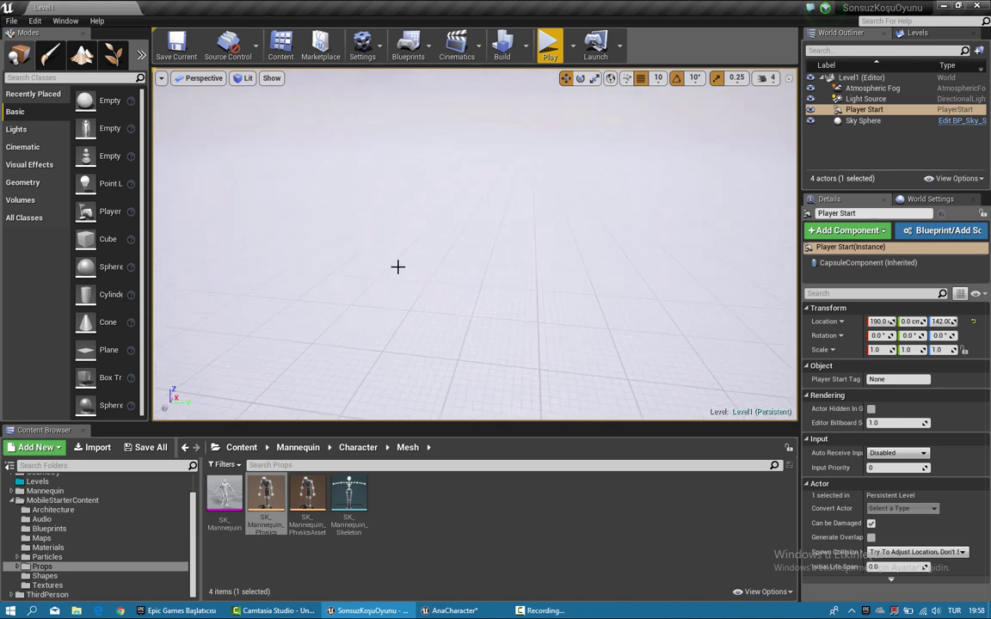
pyautogui.moveTo(397, 266); pyautogui.dragTo(396, 267, button='right')
# Step: Bring the AnaCharacter Blueprint event graph forward and scroll to its death event chain
pyautogui.moveTo(476, 613)
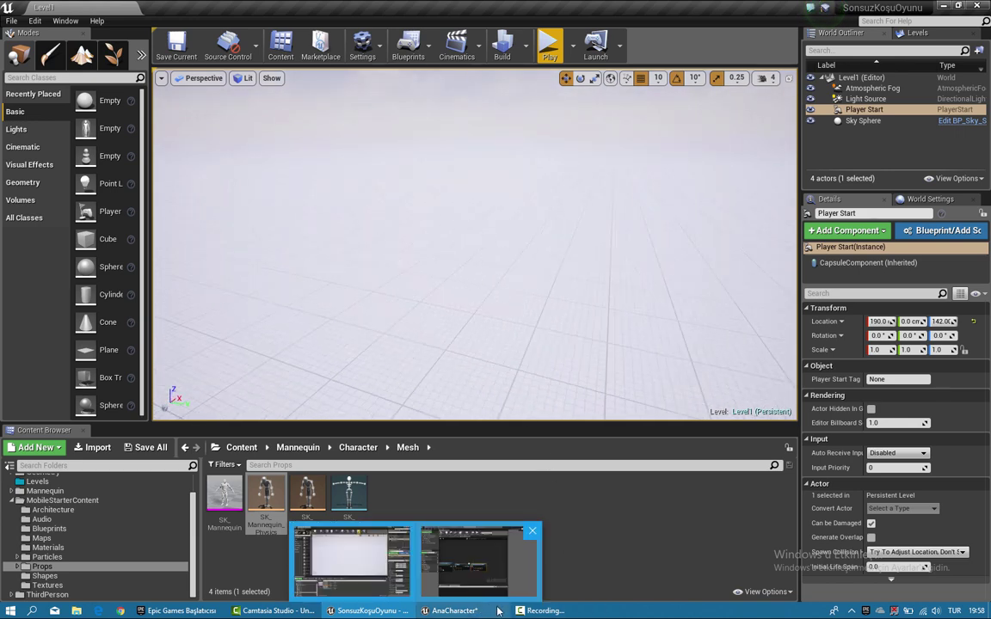
pyautogui.click(476, 559)
pyautogui.scroll(-4, 651, 274)
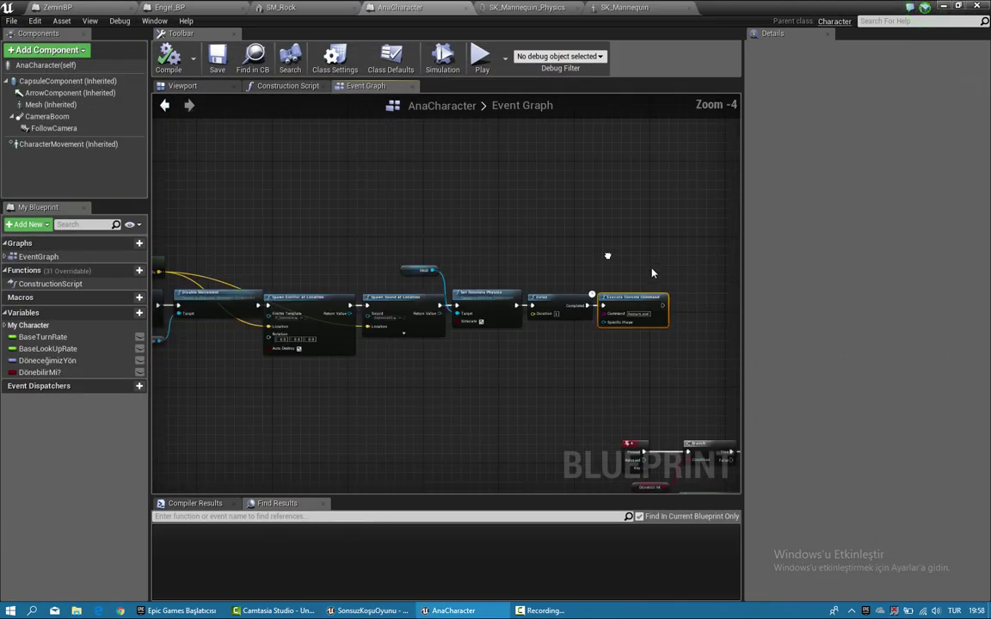
pyautogui.scroll(-1, 652, 273)
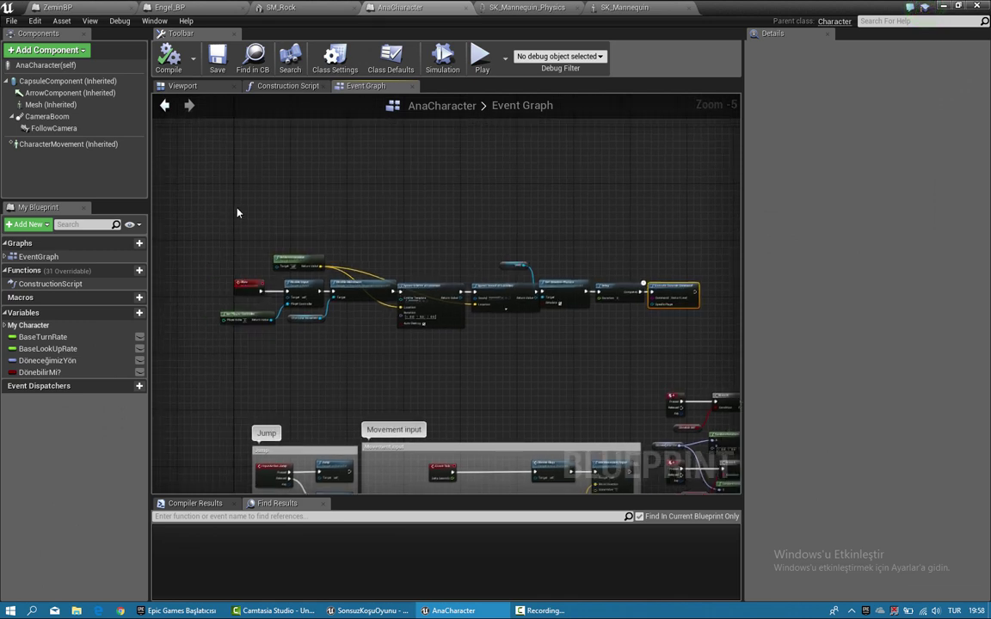
pyautogui.click(544, 611)
pyautogui.click(543, 611)
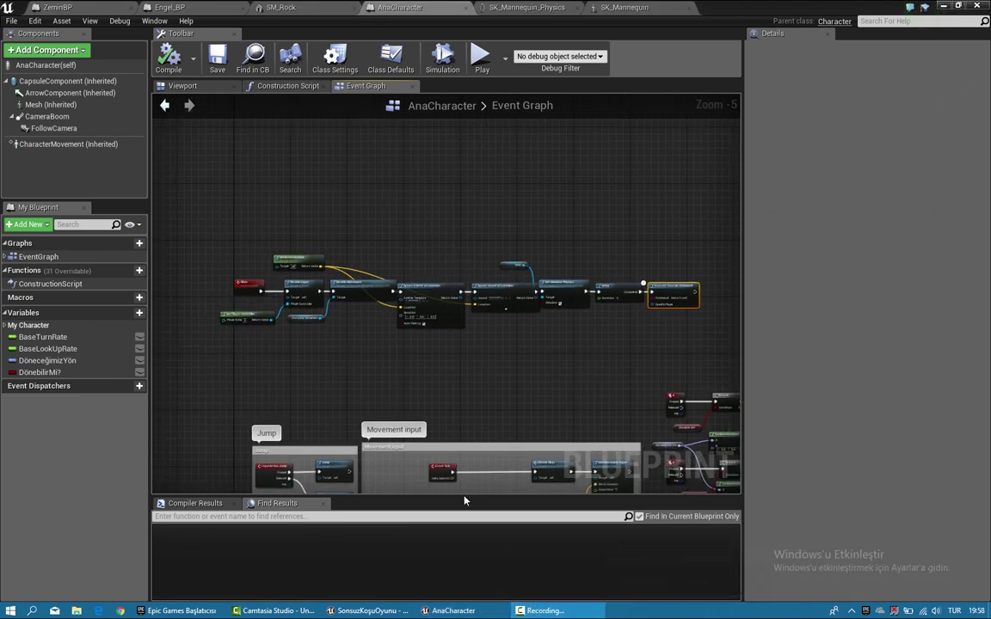
# Step: Wrap the death event nodes in an 'Ölme Olayı' comment, then select the right-hand node group
pyautogui.moveTo(222, 172); pyautogui.dragTo(614, 322)
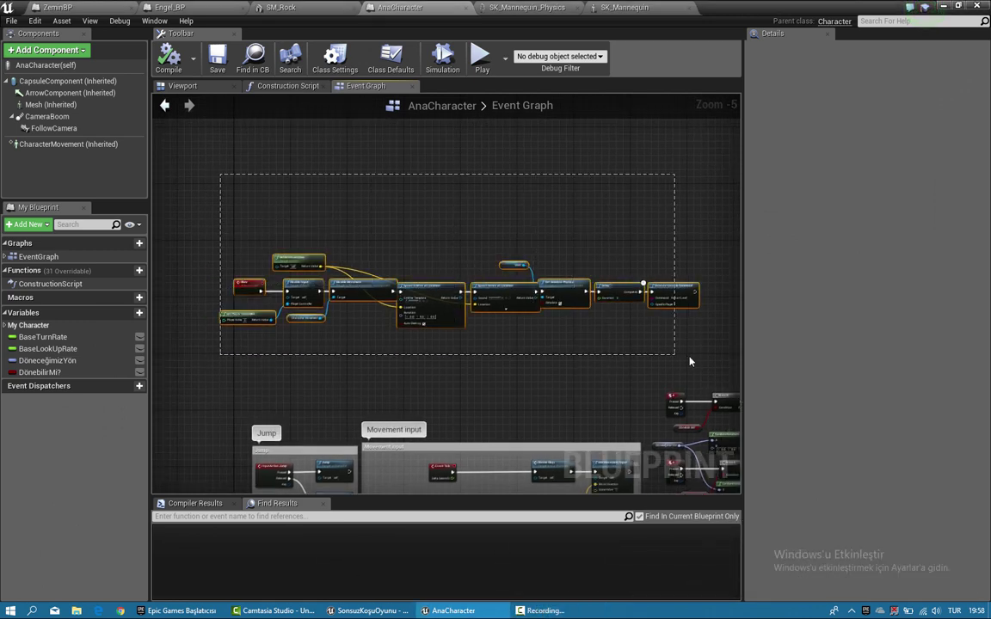
pyautogui.moveTo(258, 280); pyautogui.dragTo(254, 270)
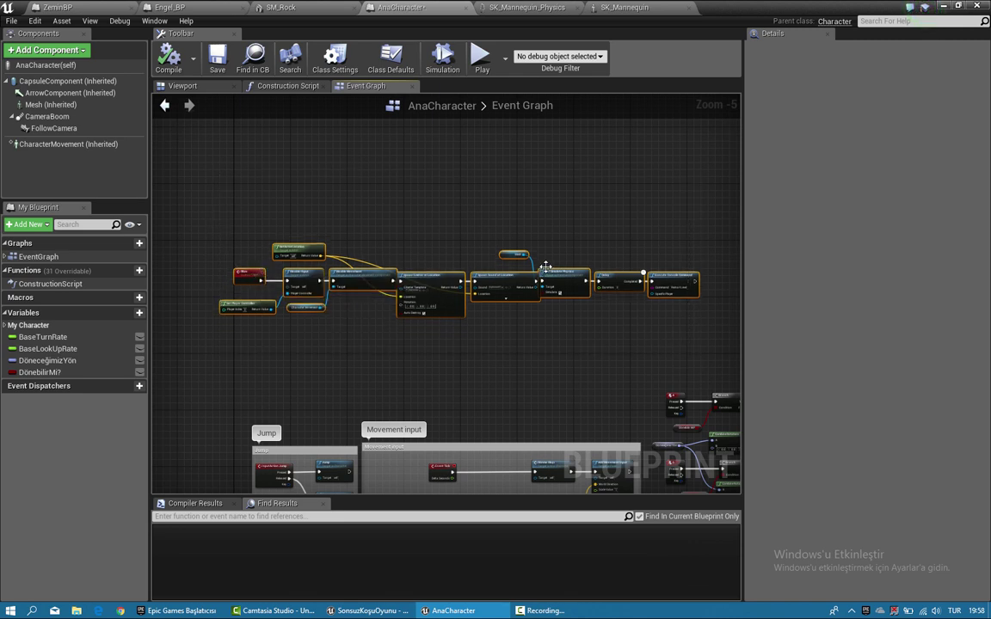
pyautogui.press('c')
pyautogui.write('Ölme Olayı')
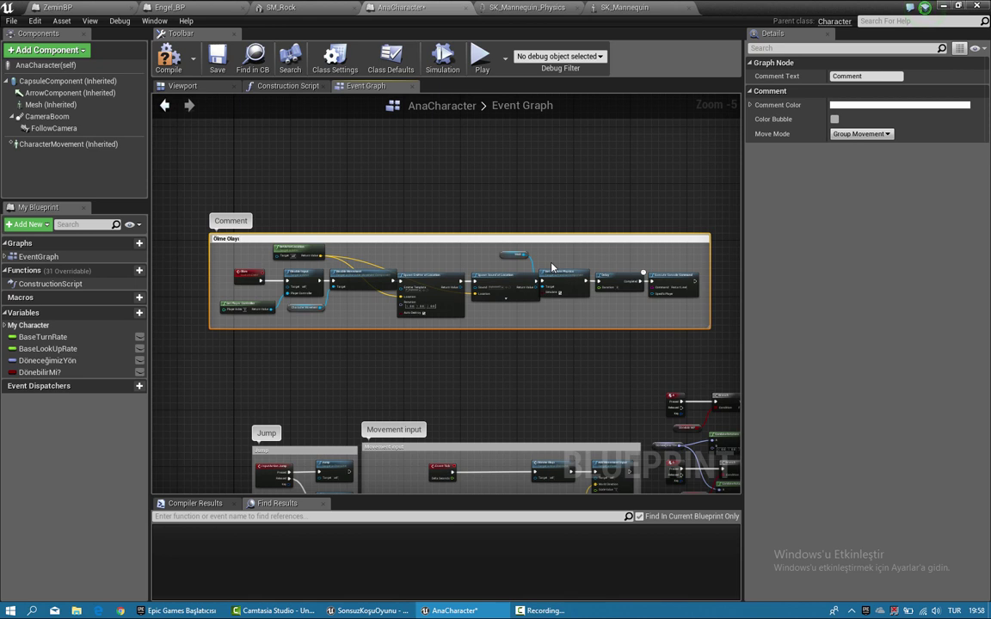
pyautogui.press('Return')
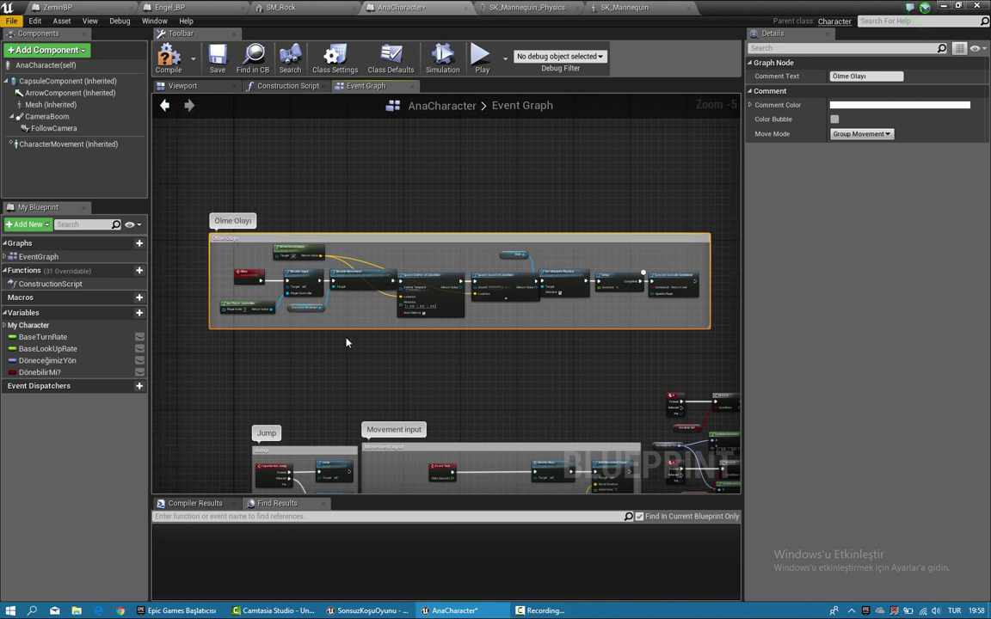
pyautogui.moveTo(346, 343); pyautogui.dragTo(243, 261, button='right')
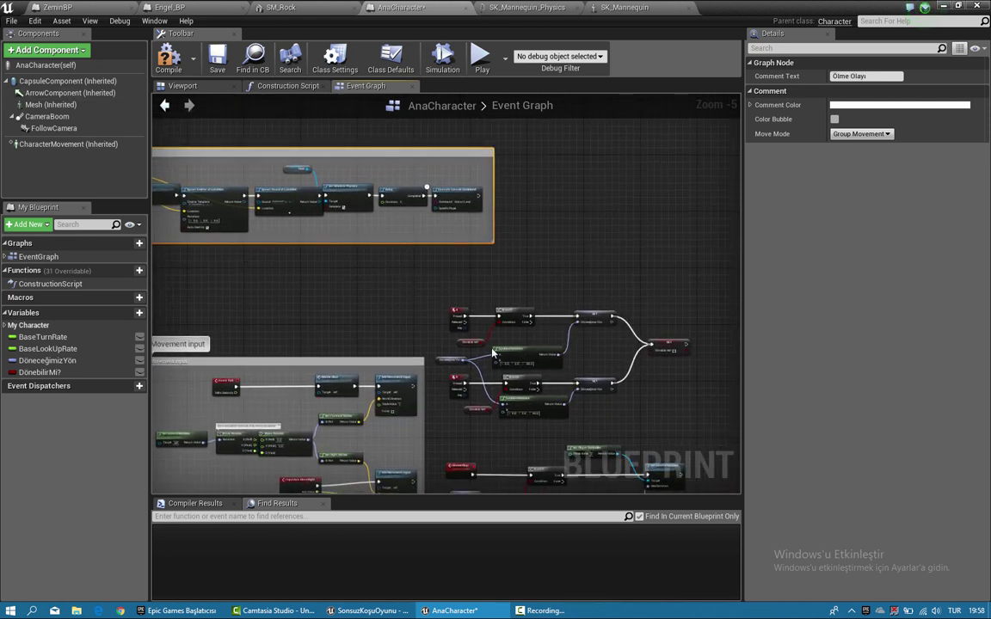
pyautogui.moveTo(446, 280); pyautogui.dragTo(701, 433)
# Step: Wrap the selected right-hand nodes in a 'Sağa ve Sola Dönme' comment and nudge it right
pyautogui.press('c')
pyautogui.write('Sağa ve Sola Dön')
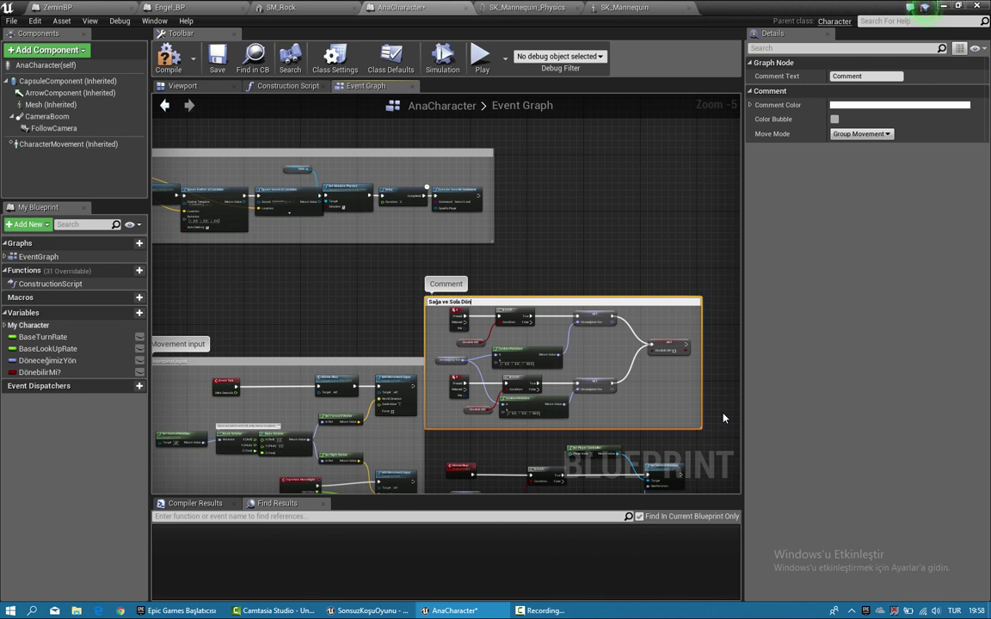
pyautogui.write('me')
pyautogui.press('Return')
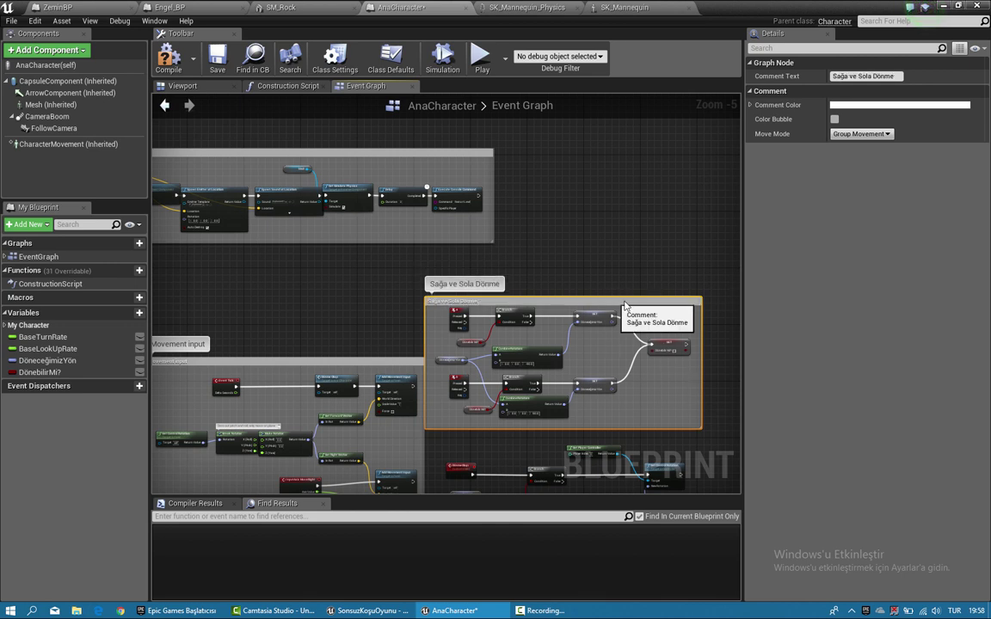
pyautogui.moveTo(612, 302); pyautogui.dragTo(622, 302)
# Step: Wrap the lower node group in a 'Dönme Olayı' comment, shifted slightly right
pyautogui.moveTo(380, 267); pyautogui.dragTo(328, 158, button='right')
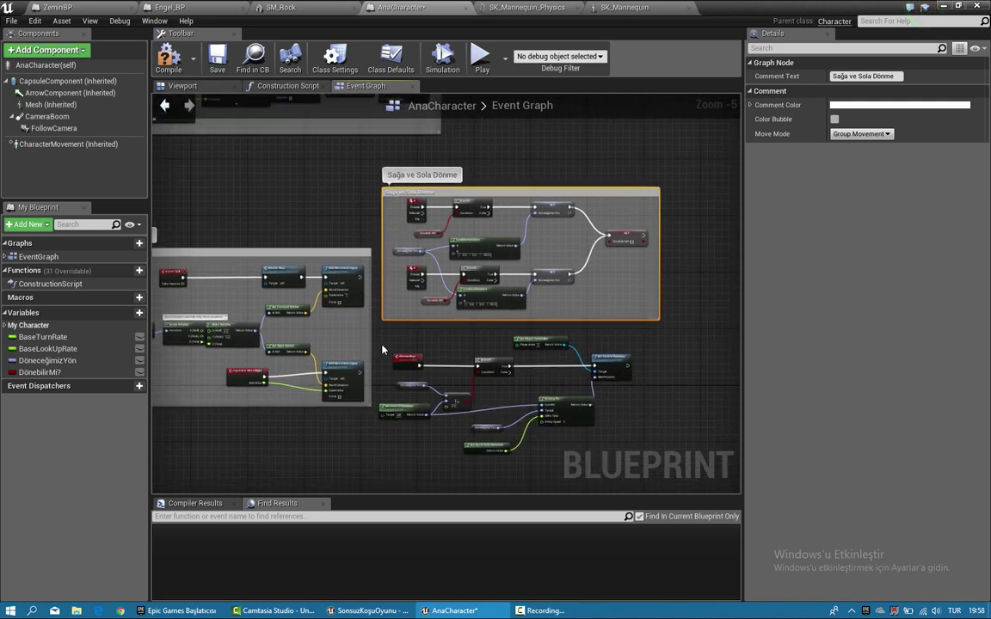
pyautogui.moveTo(384, 335); pyautogui.dragTo(644, 477)
pyautogui.press('c')
pyautogui.write('Dönme Olayı')
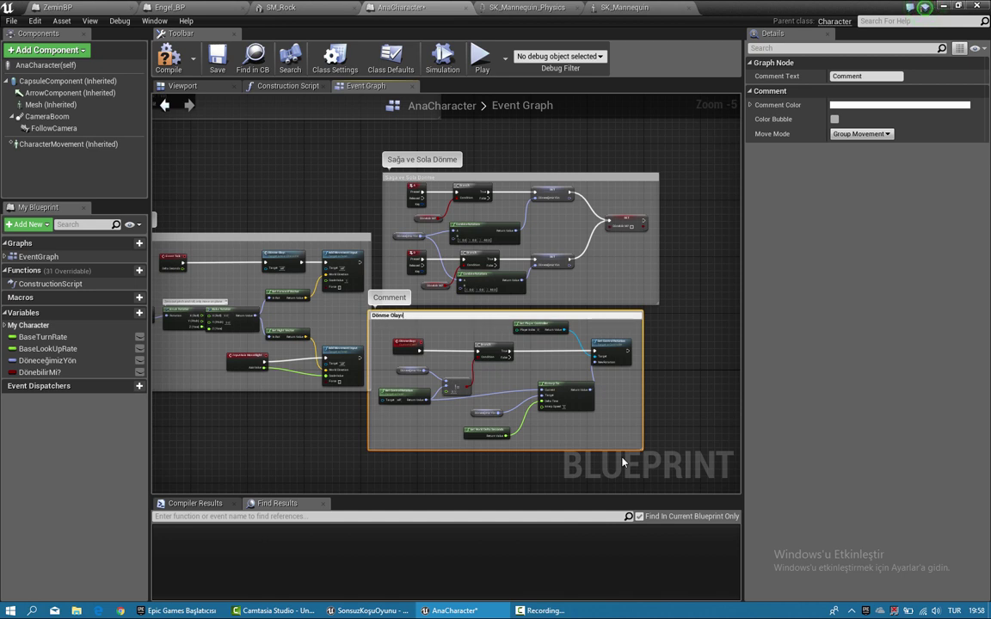
pyautogui.press('Return')
pyautogui.moveTo(440, 317); pyautogui.dragTo(454, 317)
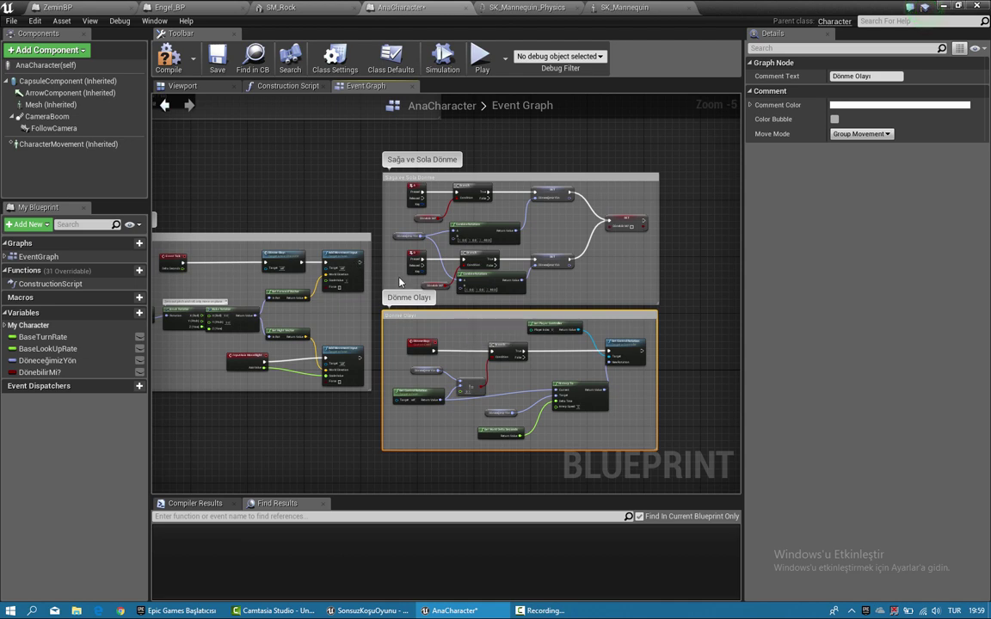
pyautogui.moveTo(358, 249); pyautogui.dragTo(534, 339, button='right')
pyautogui.scroll(-1, 513, 329)
# Step: Move the Ölme Olayı group down beside Jump and resize the Jump comment box
pyautogui.moveTo(370, 103); pyautogui.dragTo(453, 175, button='right')
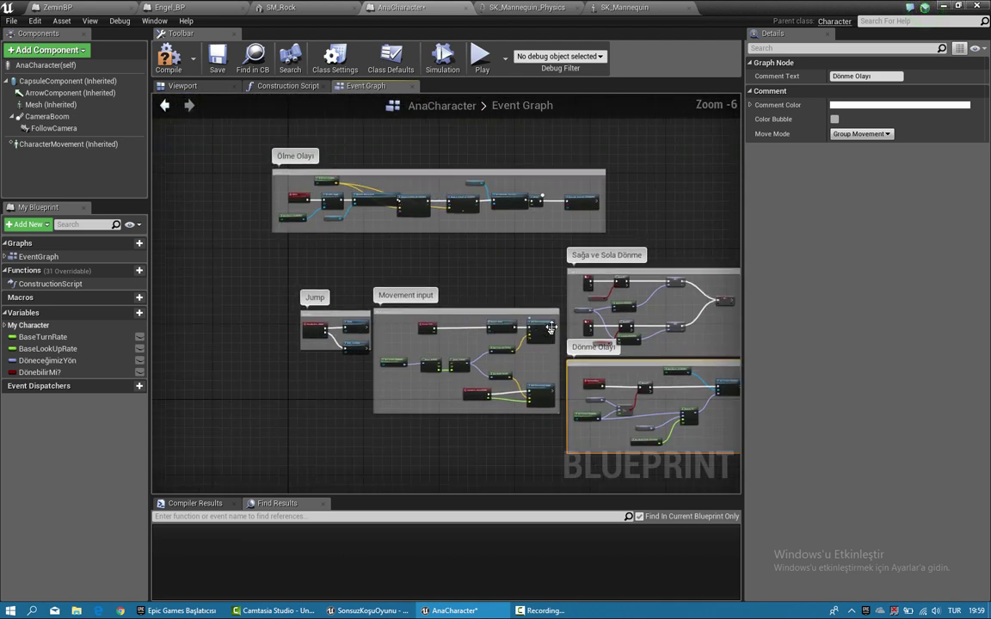
pyautogui.moveTo(455, 175); pyautogui.dragTo(399, 247)
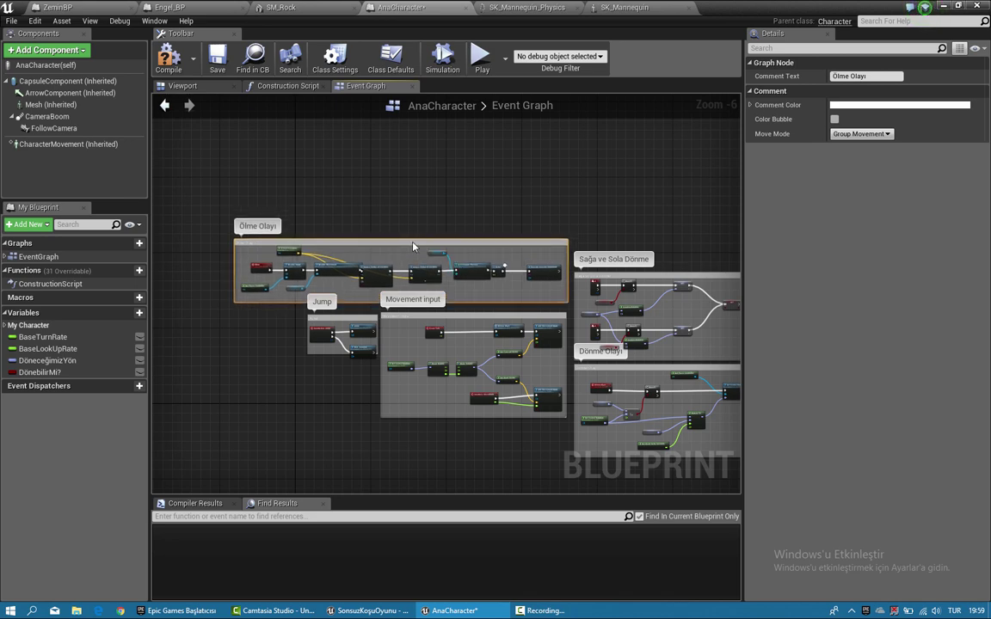
pyautogui.scroll(6, 353, 396)
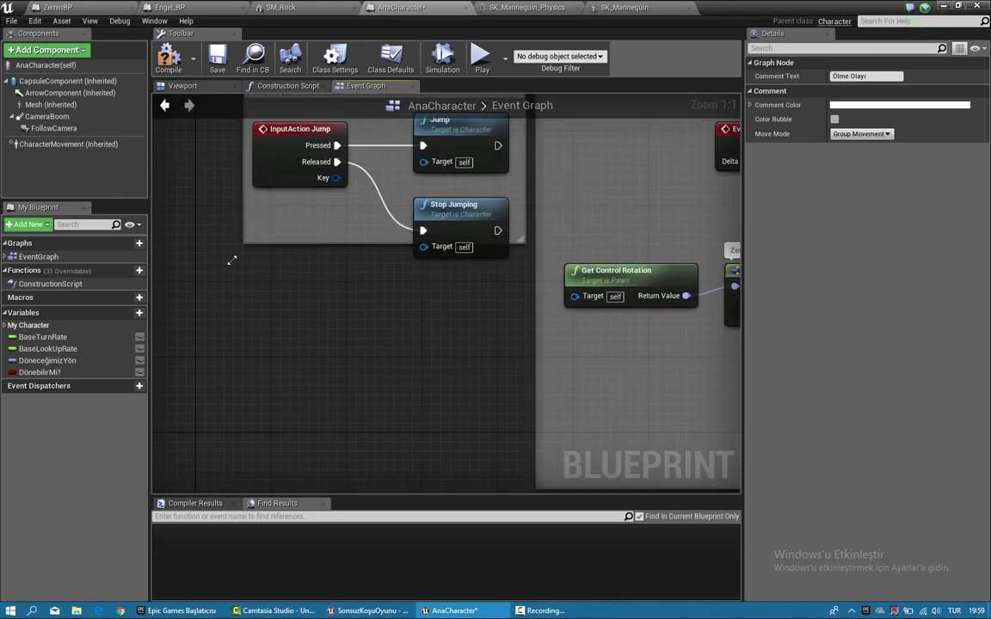
pyautogui.moveTo(243, 233); pyautogui.dragTo(224, 283)
pyautogui.scroll(-7, 211, 346)
pyautogui.scroll(-1, 211, 345)
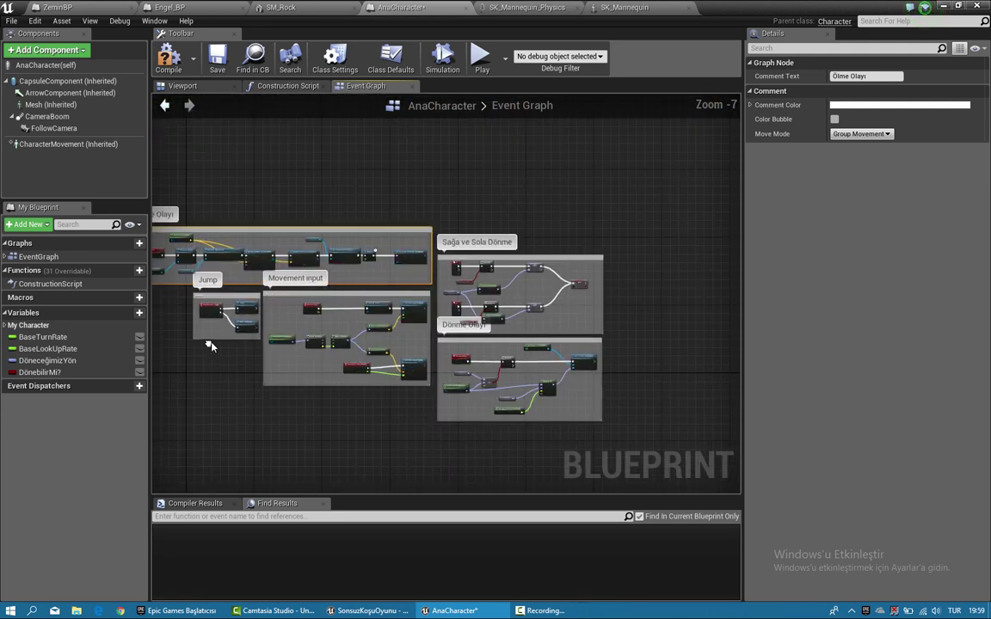
pyautogui.moveTo(208, 341); pyautogui.dragTo(228, 341, button='right')
# Step: Set the Ölme Olayı comment colour to black
pyautogui.click(848, 107)
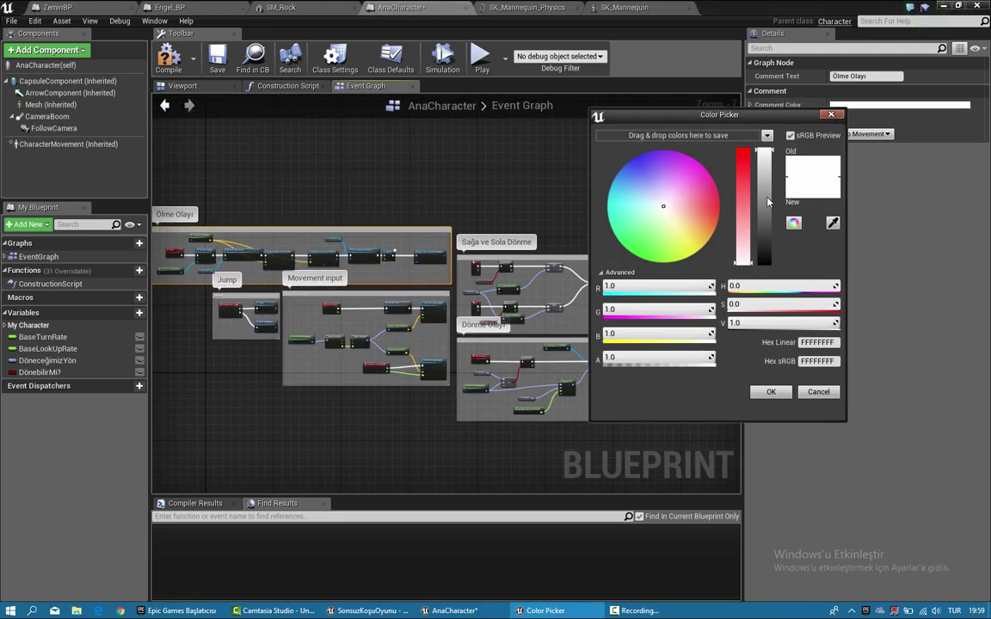
pyautogui.moveTo(765, 214); pyautogui.dragTo(769, 272)
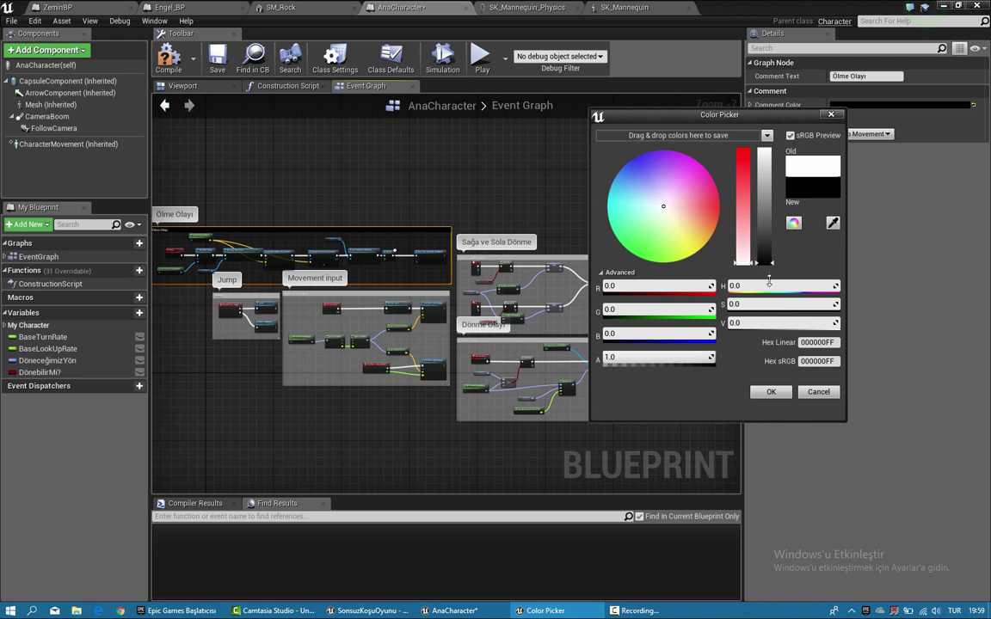
pyautogui.click(772, 392)
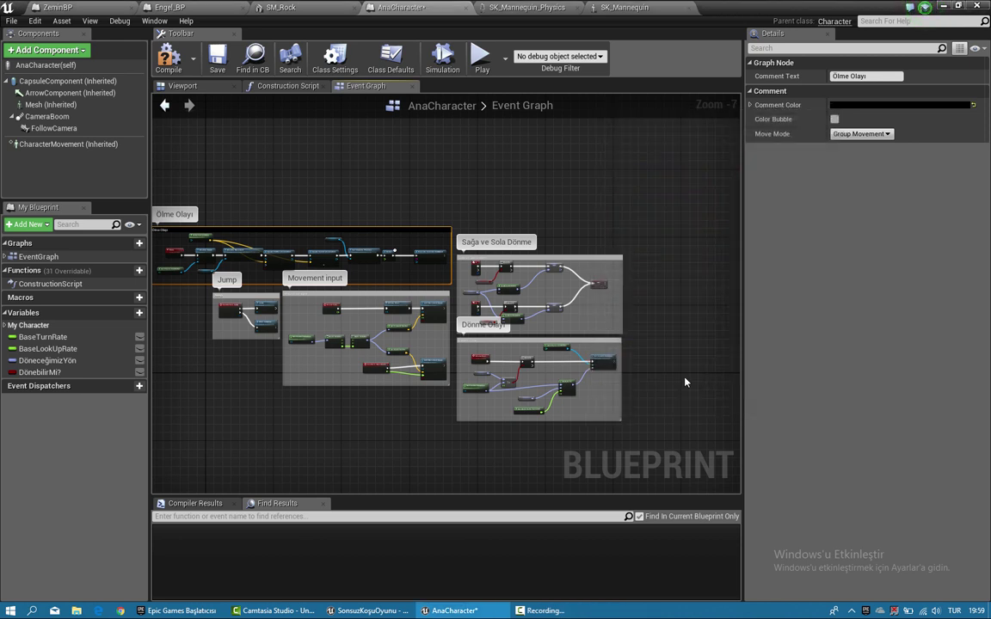
# Step: Minimize the Blueprint editor to return to the Level1 editor
pyautogui.moveTo(470, 203); pyautogui.dragTo(505, 205, button='right')
pyautogui.scroll(1, 384, 223)
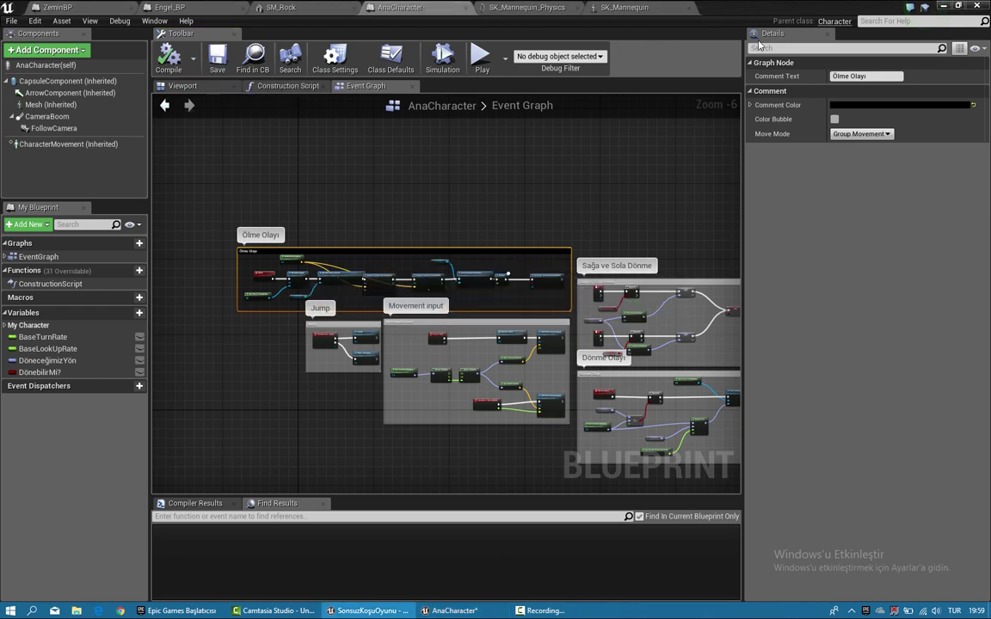
pyautogui.click(943, 6)
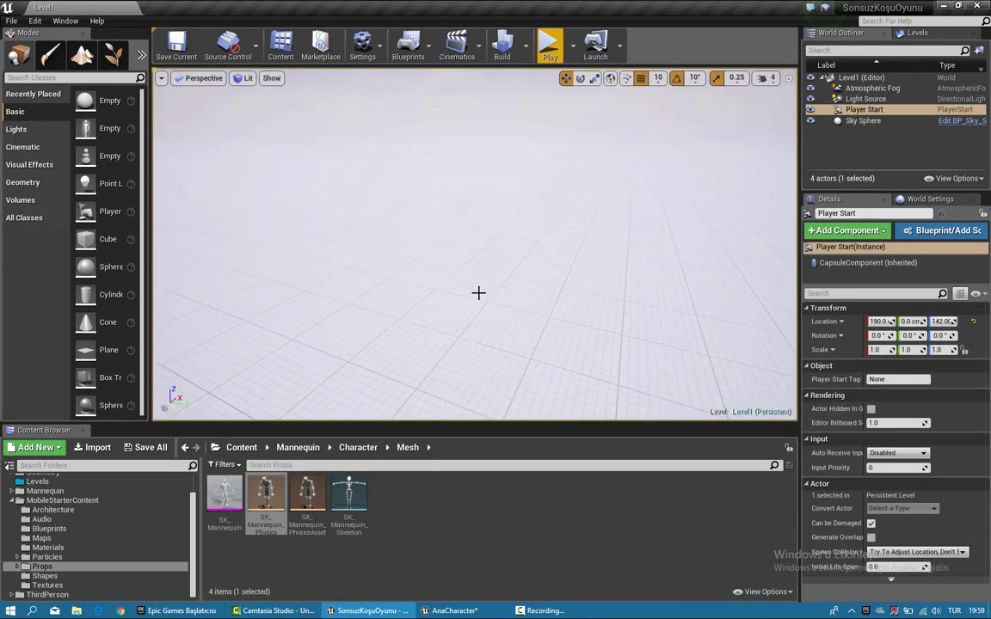